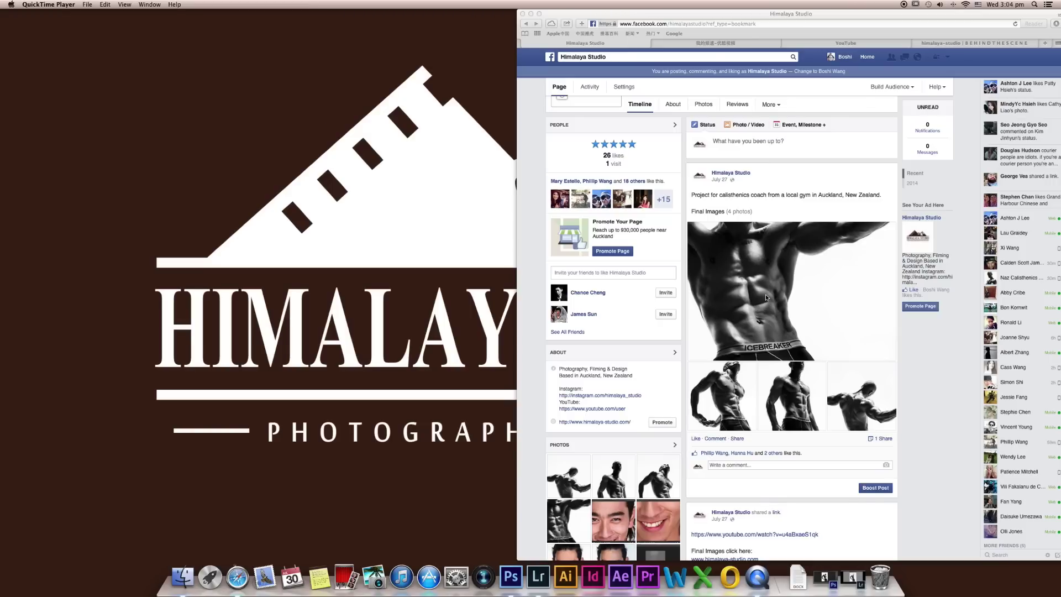
- Look through the full-size photos in Himalaya Studio's calisthenics coach post, and return to the Facebook page header
{"action": "scroll", "coordinate": [765, 294], "scroll_direction": "up", "scroll_amount": 1}
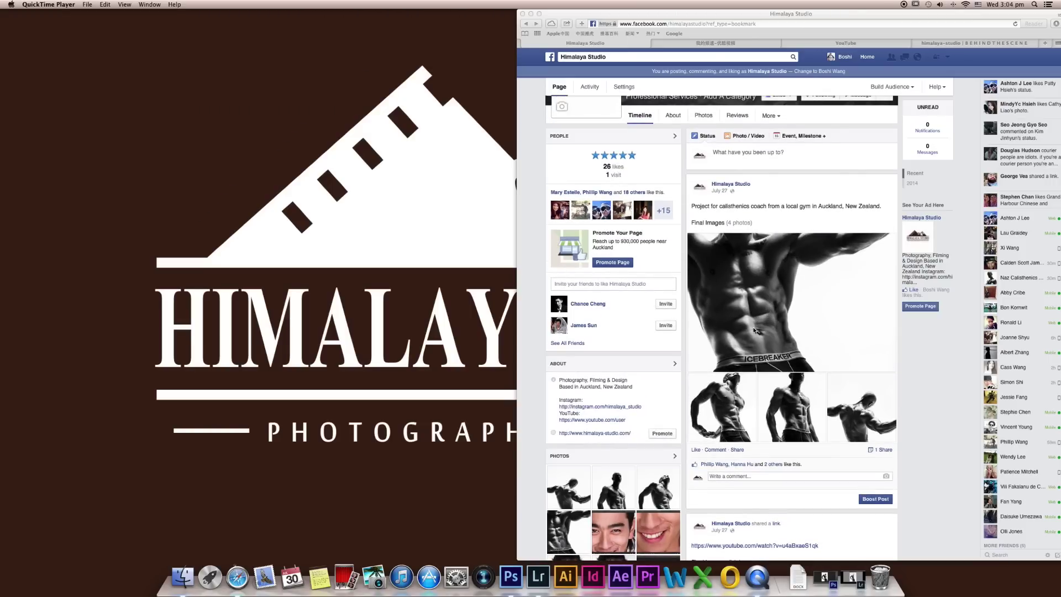
{"action": "left_click", "coordinate": [747, 313]}
{"action": "left_click", "coordinate": [747, 313]}
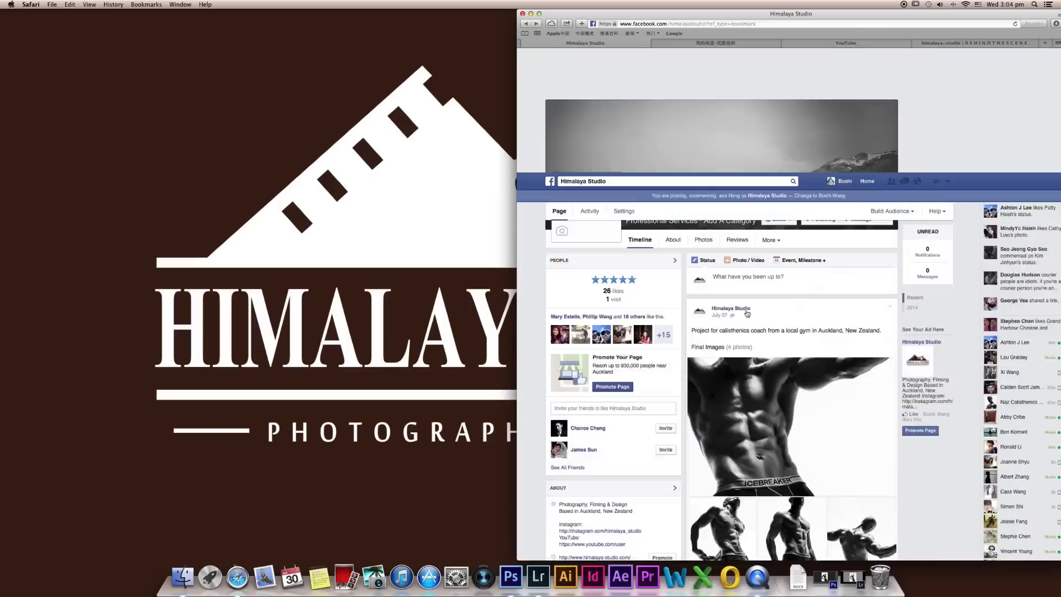
{"action": "left_click", "coordinate": [881, 308]}
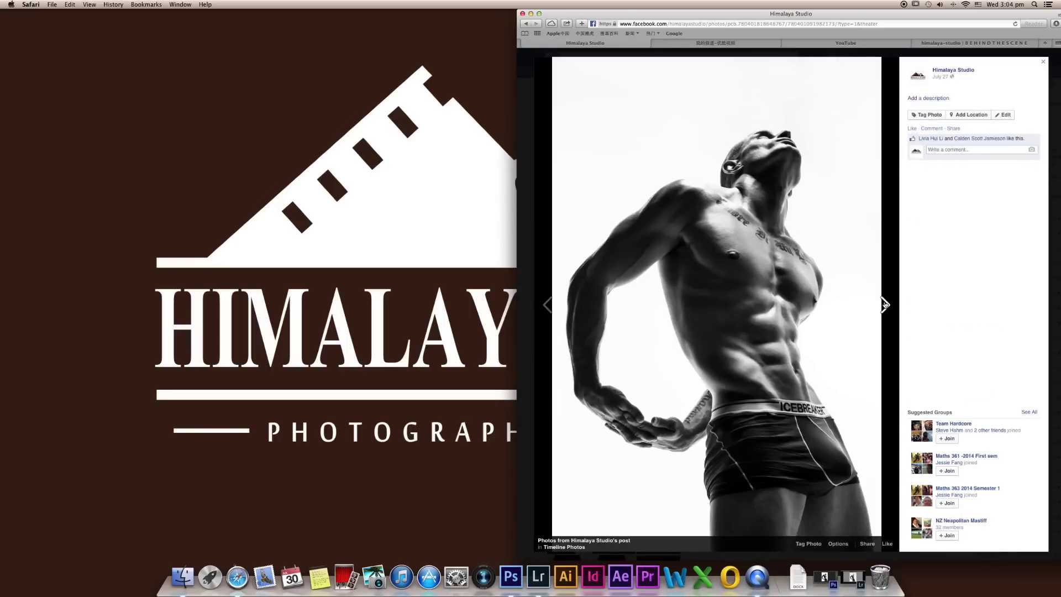
{"action": "left_click", "coordinate": [885, 305]}
{"action": "left_click", "coordinate": [885, 304]}
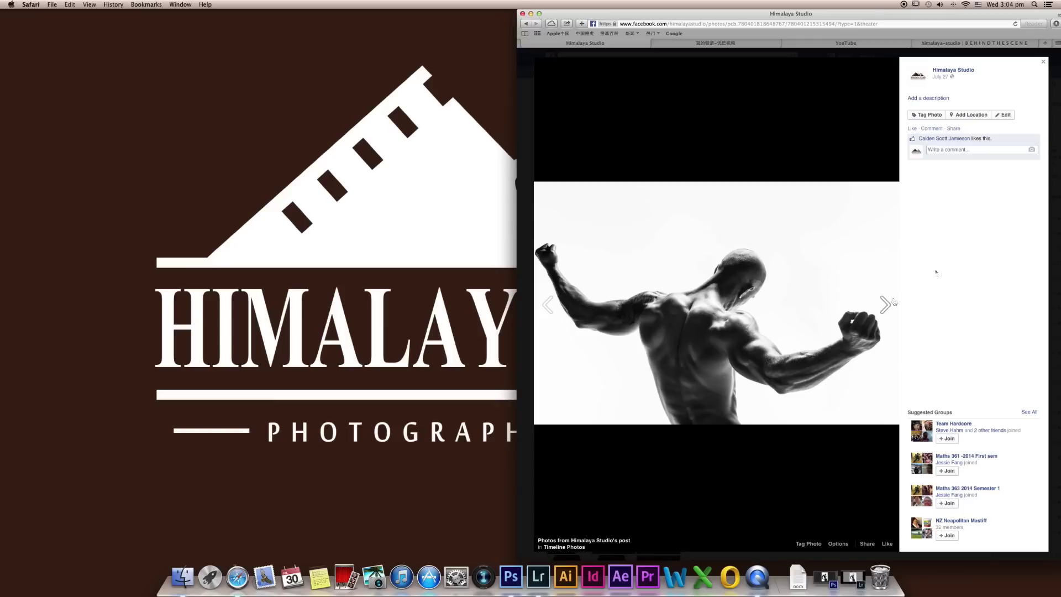
{"action": "left_click", "coordinate": [1054, 212]}
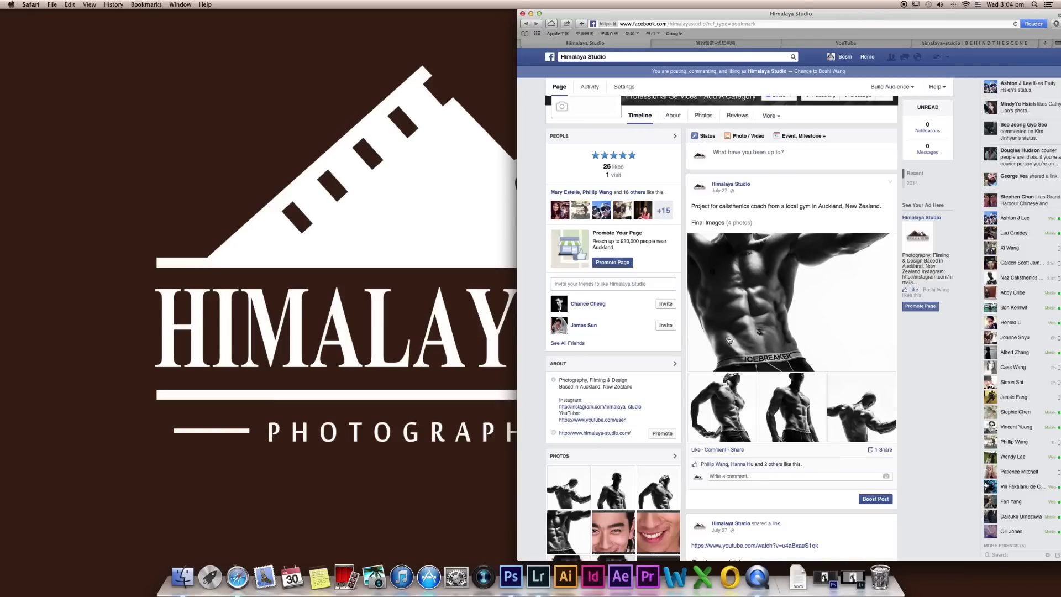
{"action": "scroll", "coordinate": [700, 329], "scroll_direction": "up", "scroll_amount": 1}
{"action": "scroll", "coordinate": [701, 329], "scroll_direction": "up", "scroll_amount": 3}
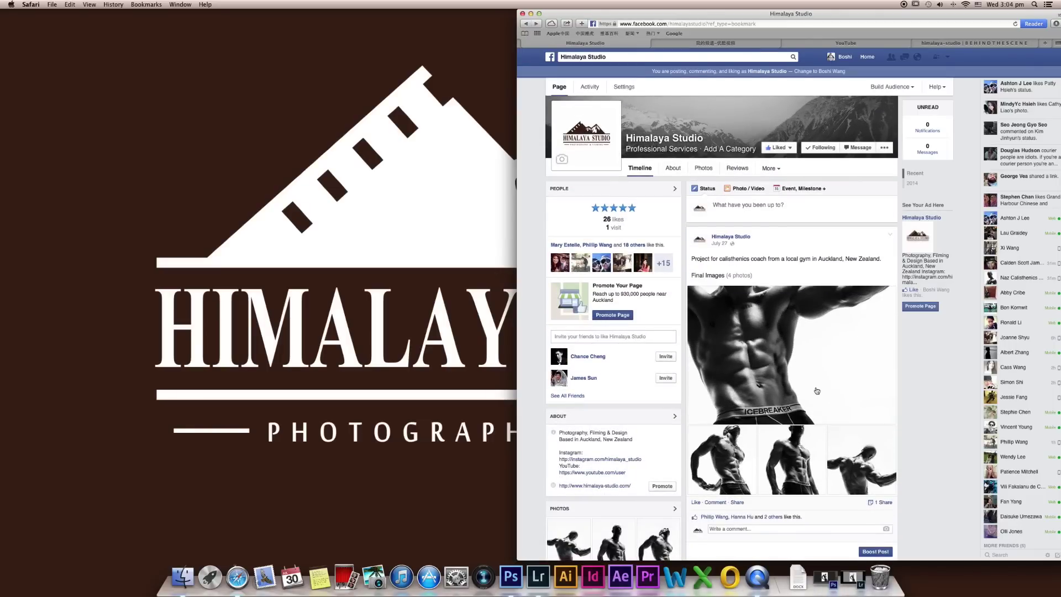
- Browse Himalaya Studio's Behind the Scene blog posts, and view its YouTube and Youku channel pages
{"action": "left_click", "coordinate": [963, 46]}
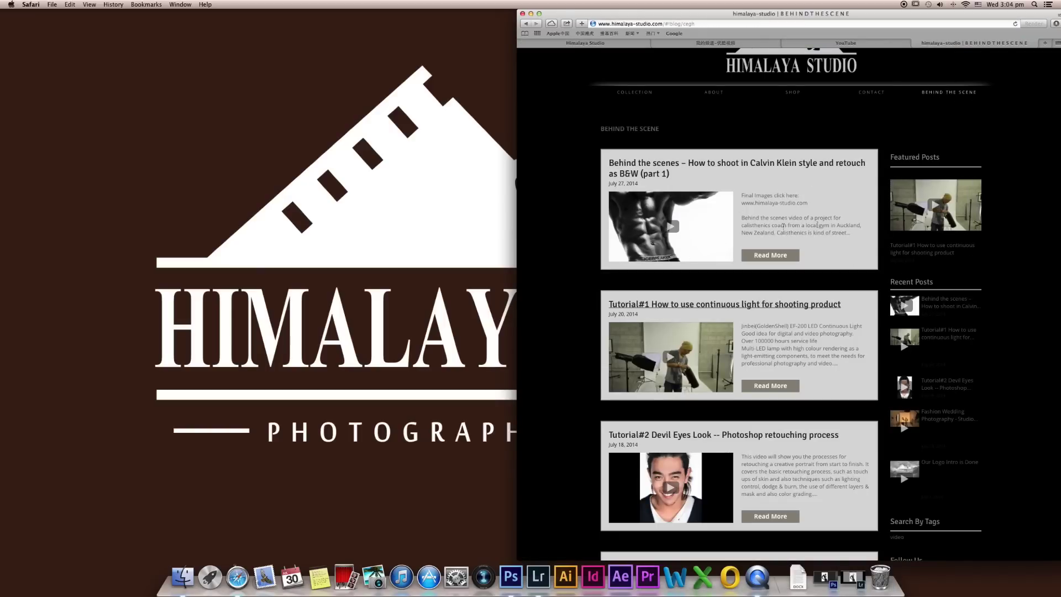
{"action": "scroll", "coordinate": [718, 229], "scroll_direction": "down", "scroll_amount": 1}
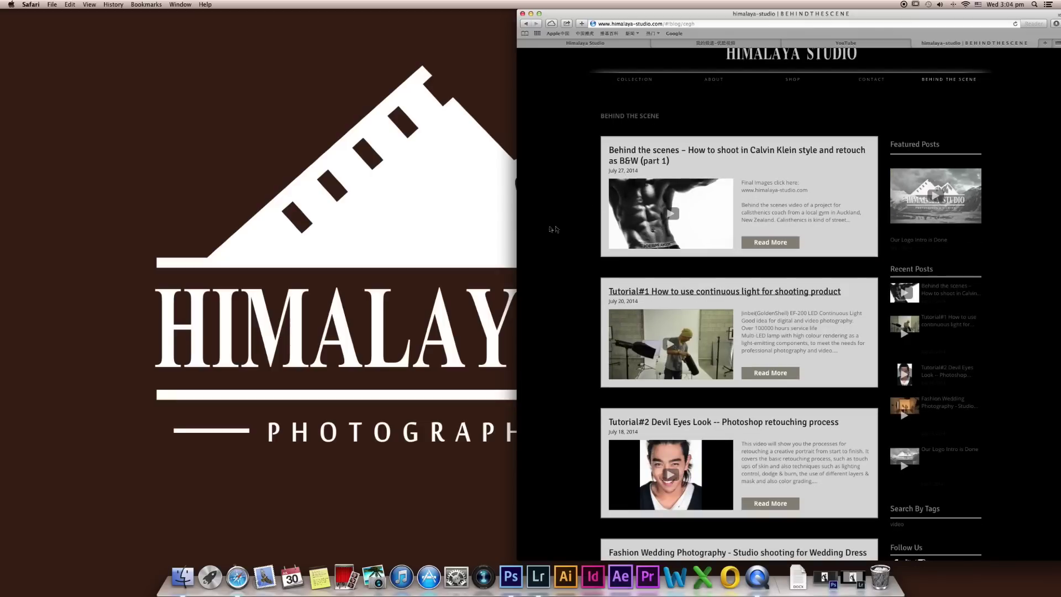
{"action": "scroll", "coordinate": [733, 322], "scroll_direction": "down", "scroll_amount": 10}
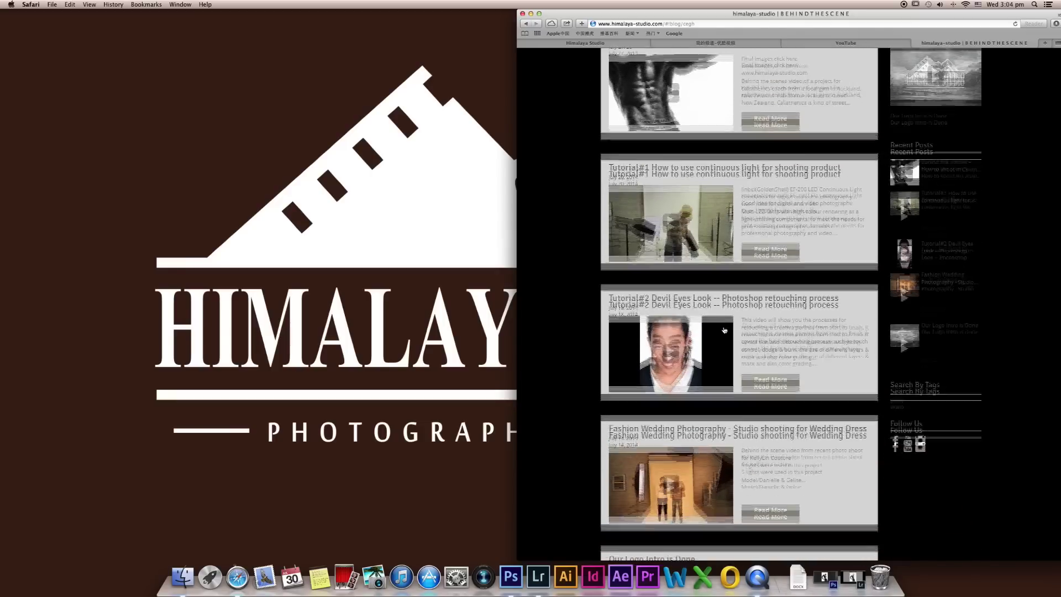
{"action": "scroll", "coordinate": [819, 210], "scroll_direction": "up", "scroll_amount": 12}
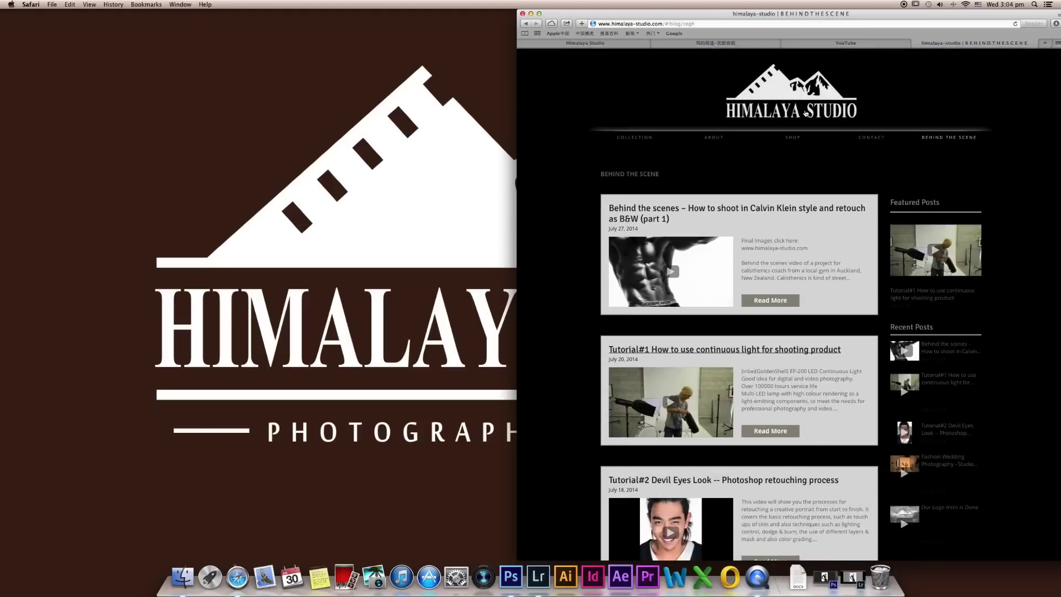
{"action": "left_click", "coordinate": [802, 45]}
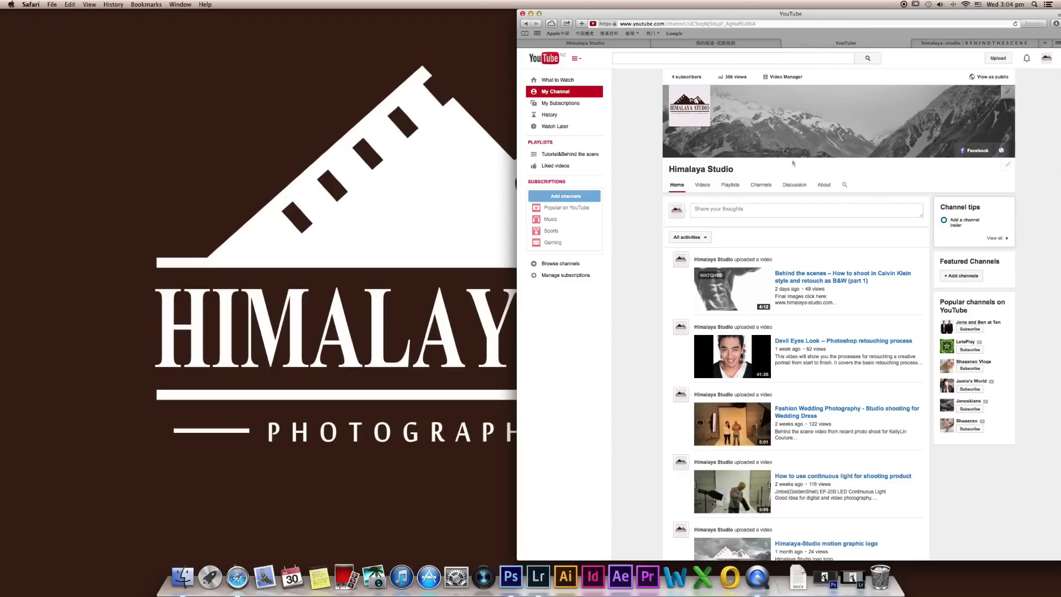
{"action": "left_click", "coordinate": [714, 44]}
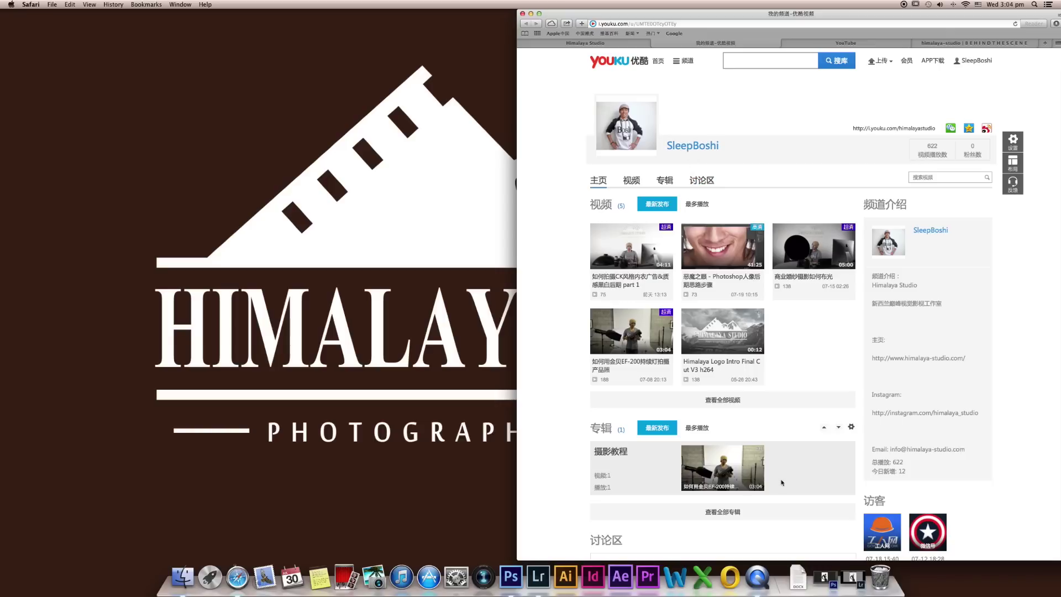
- Switch to Lightroom and start cropping the portrait of the man in blue underwear
{"action": "left_click", "coordinate": [854, 576]}
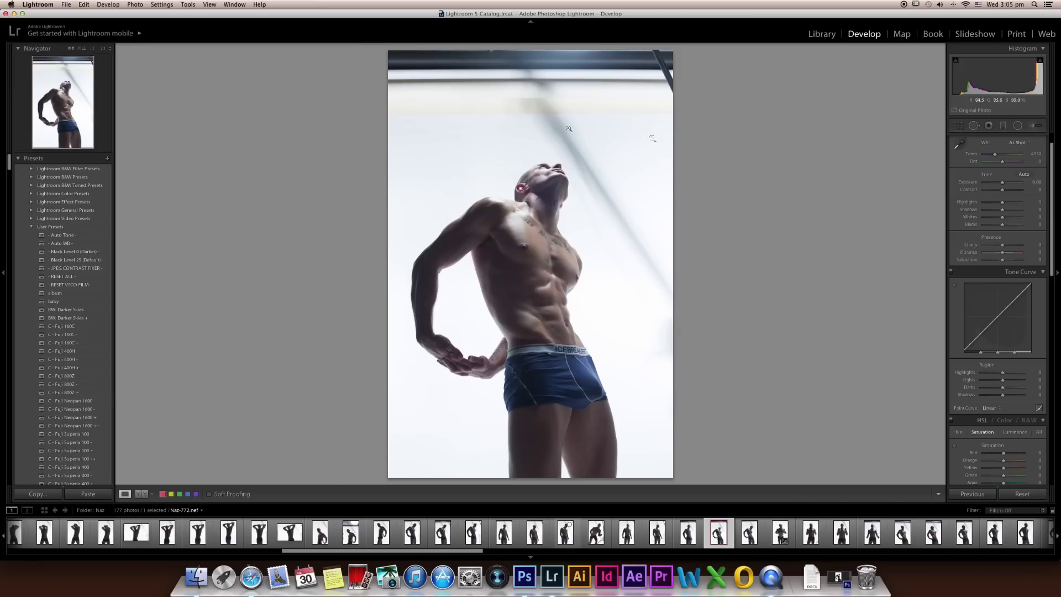
{"action": "left_click", "coordinate": [959, 126]}
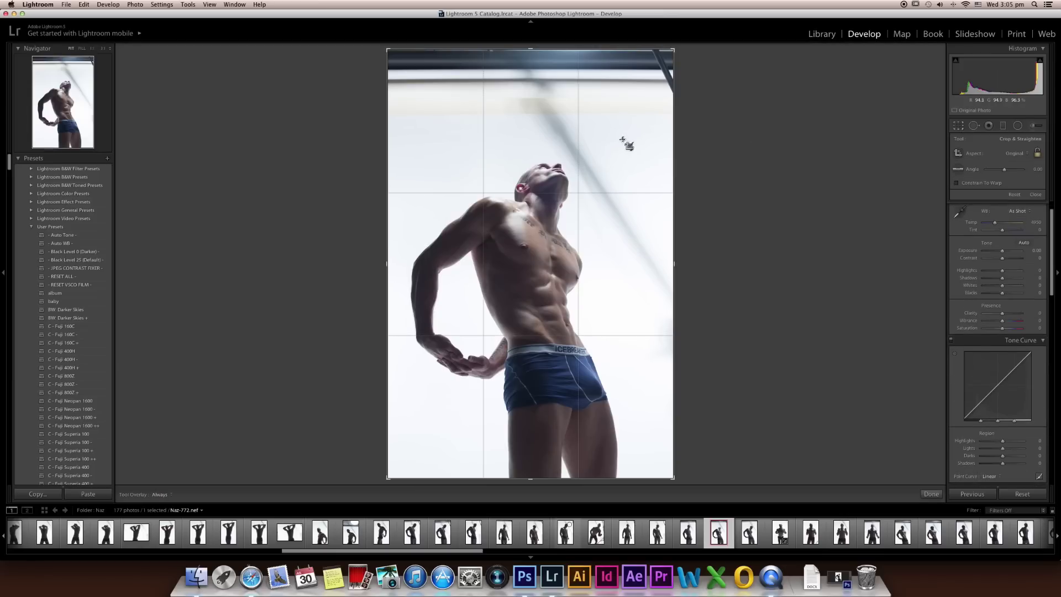
{"action": "key", "text": "shift"}
{"action": "left_click_drag", "start_coordinate": [674, 49], "coordinate": [621, 159]}
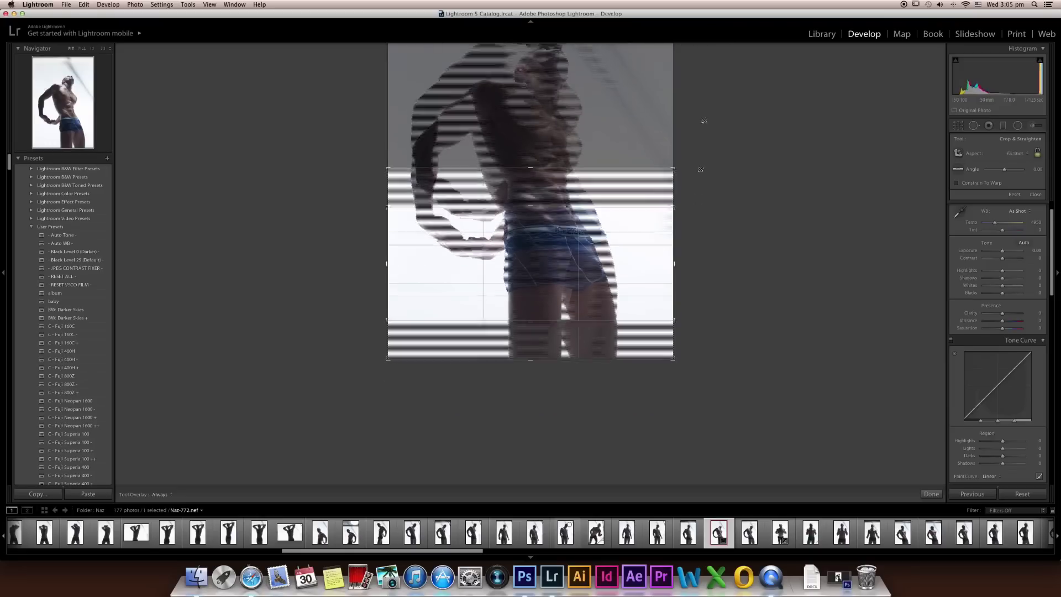
{"action": "left_click_drag", "start_coordinate": [613, 121], "coordinate": [646, 98]}
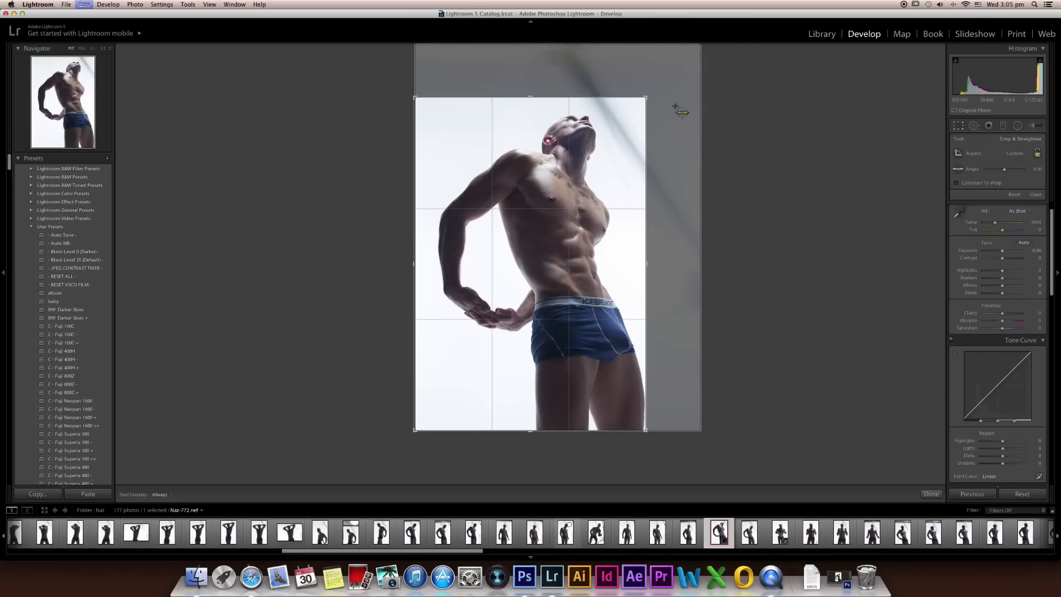
{"action": "key", "text": "super+z"}
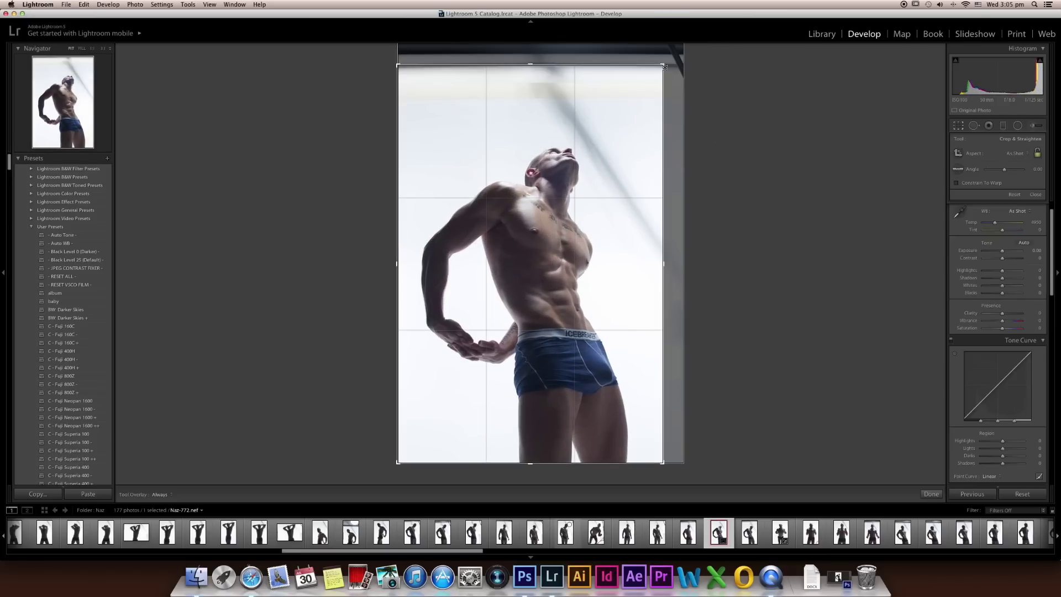
- Crop the portrait tighter at its as-shot proportions, framing the man from just above the head to the thighs
{"action": "left_click_drag", "start_coordinate": [663, 66], "coordinate": [648, 92]}
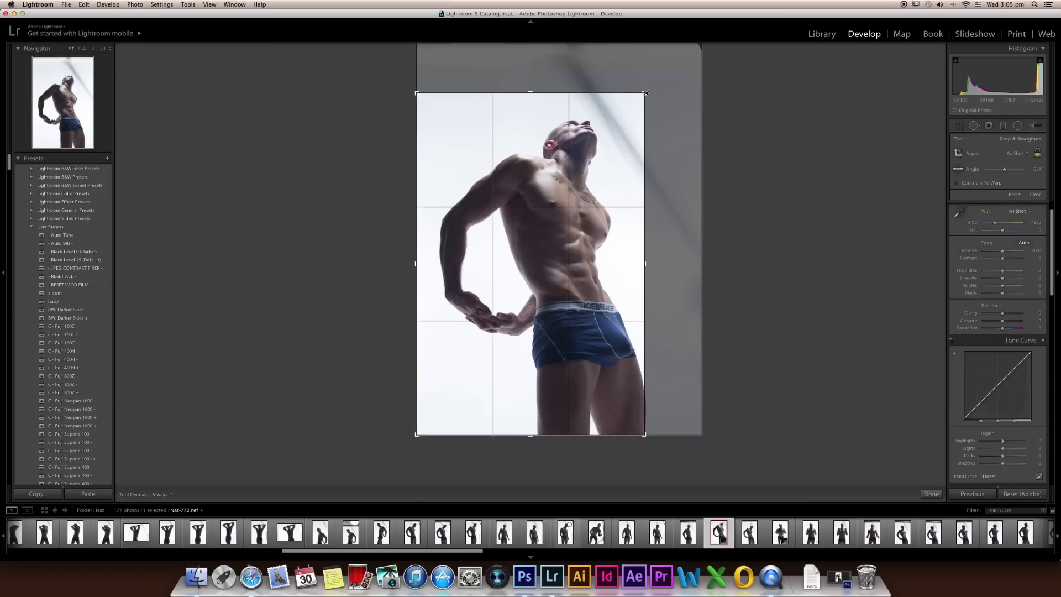
{"action": "left_click_drag", "start_coordinate": [603, 143], "coordinate": [595, 155]}
{"action": "left_click_drag", "start_coordinate": [645, 93], "coordinate": [642, 96]}
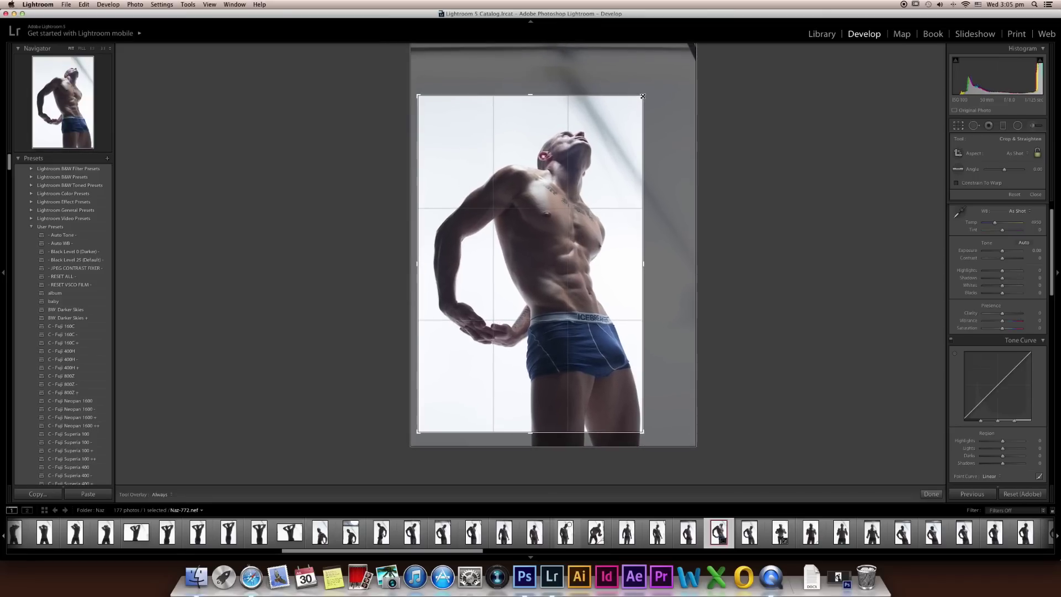
{"action": "left_click_drag", "start_coordinate": [601, 125], "coordinate": [595, 137]}
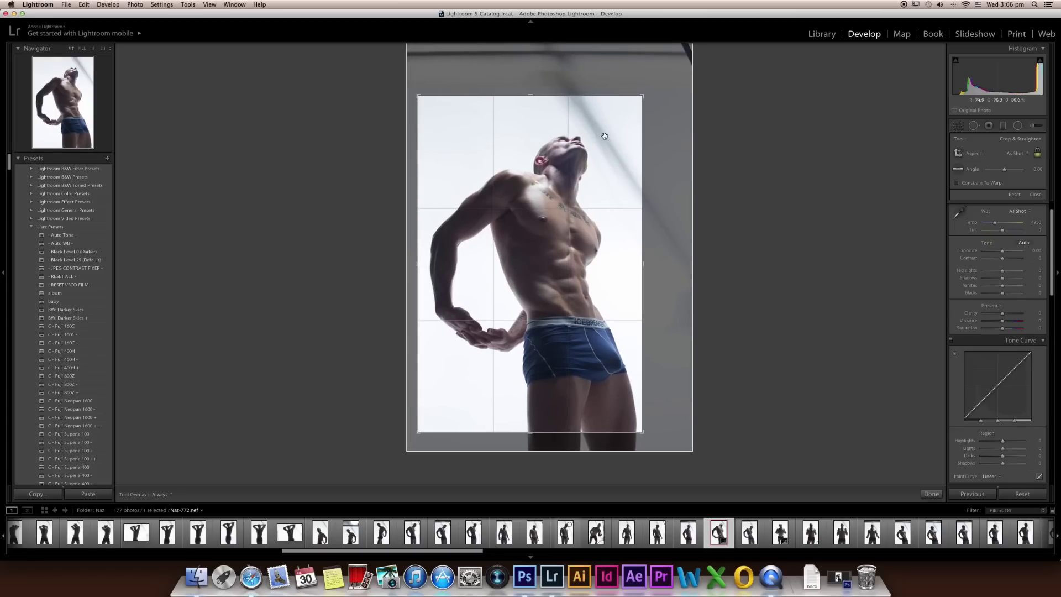
{"action": "key", "text": "Return"}
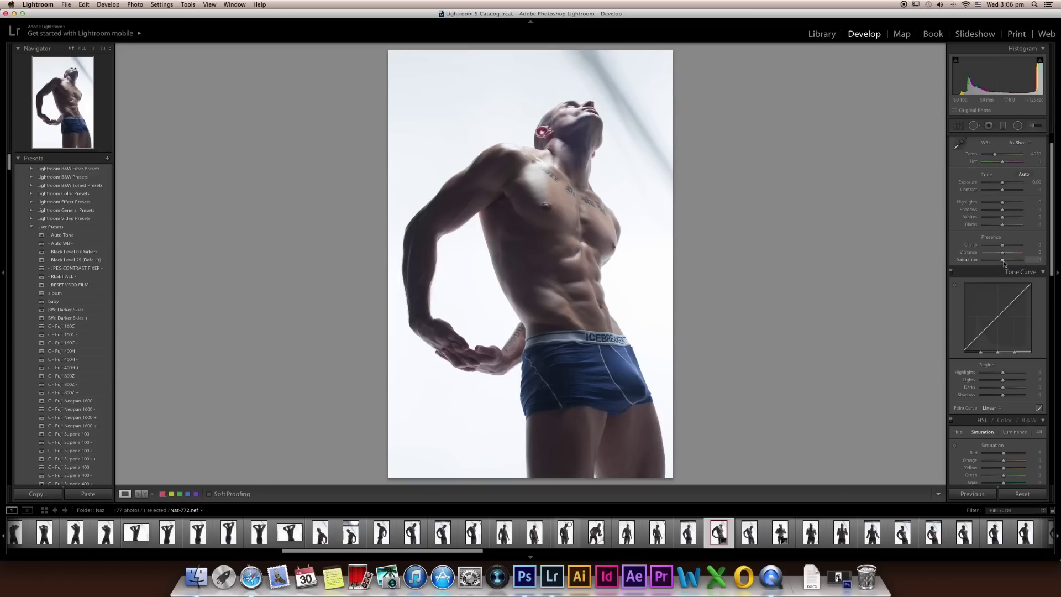
- Convert the portrait to black and white with Vibrance and Saturation at -100, and set Highlights to +28 and Clarity to +51
{"action": "left_click_drag", "start_coordinate": [1004, 260], "coordinate": [962, 263]}
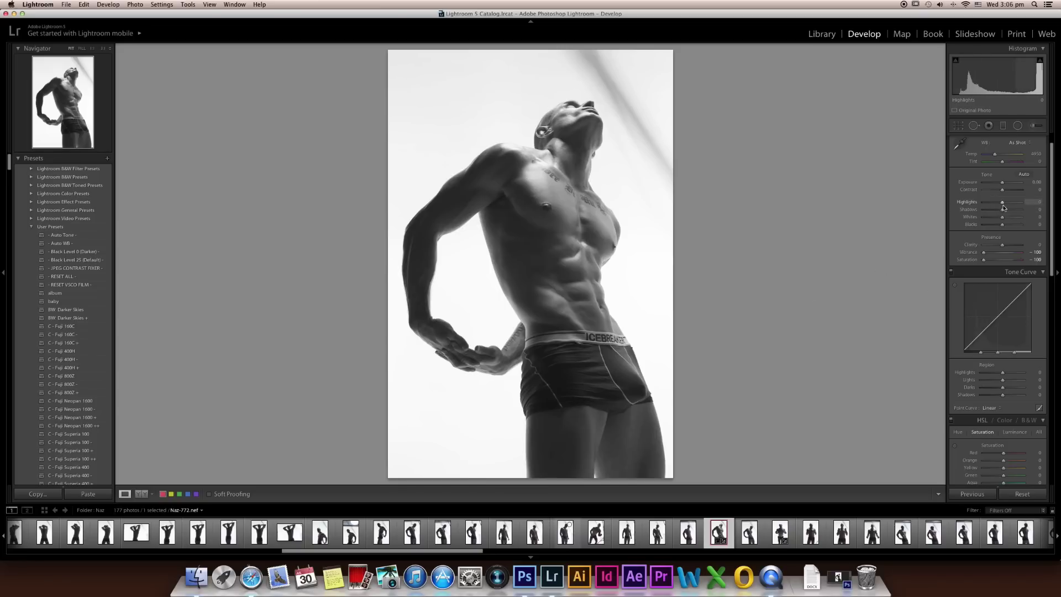
{"action": "left_click_drag", "start_coordinate": [1004, 205], "coordinate": [1008, 206]}
{"action": "left_click_drag", "start_coordinate": [1012, 205], "coordinate": [1014, 206]}
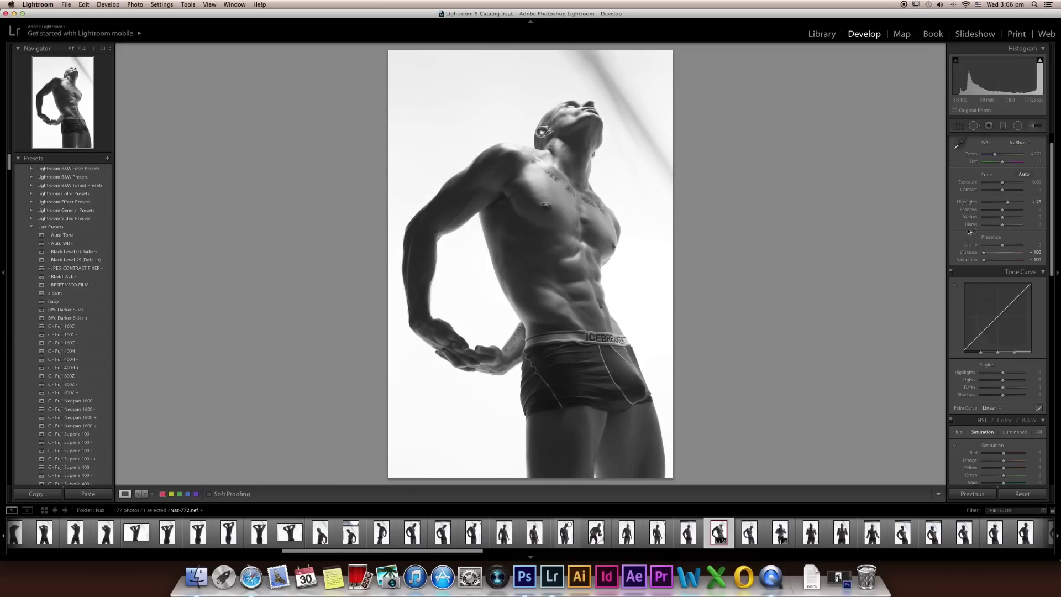
{"action": "scroll", "coordinate": [976, 235], "scroll_direction": "down", "scroll_amount": 1}
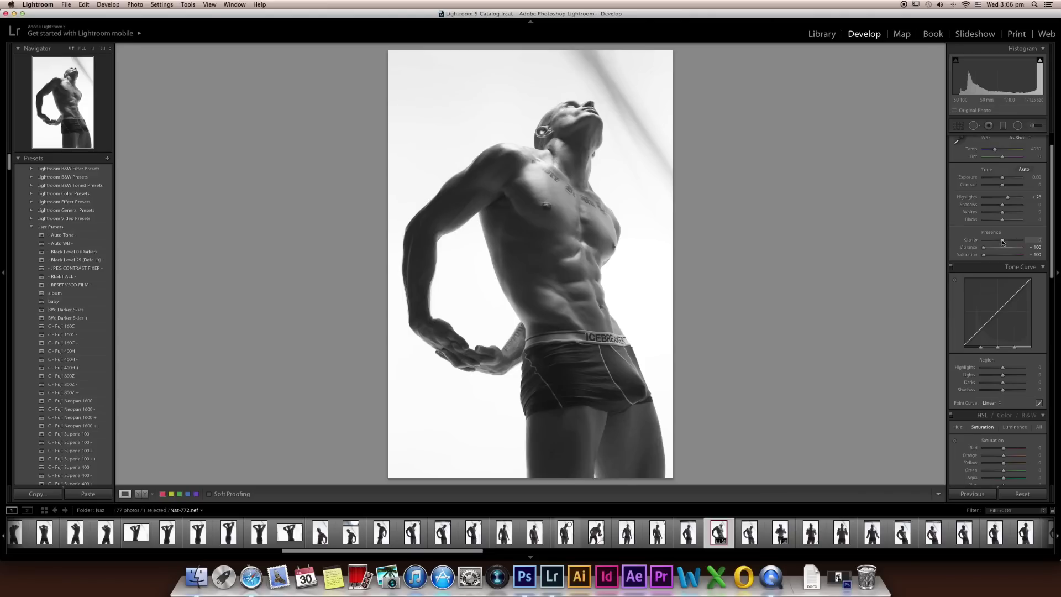
{"action": "left_click_drag", "start_coordinate": [1004, 241], "coordinate": [1010, 243]}
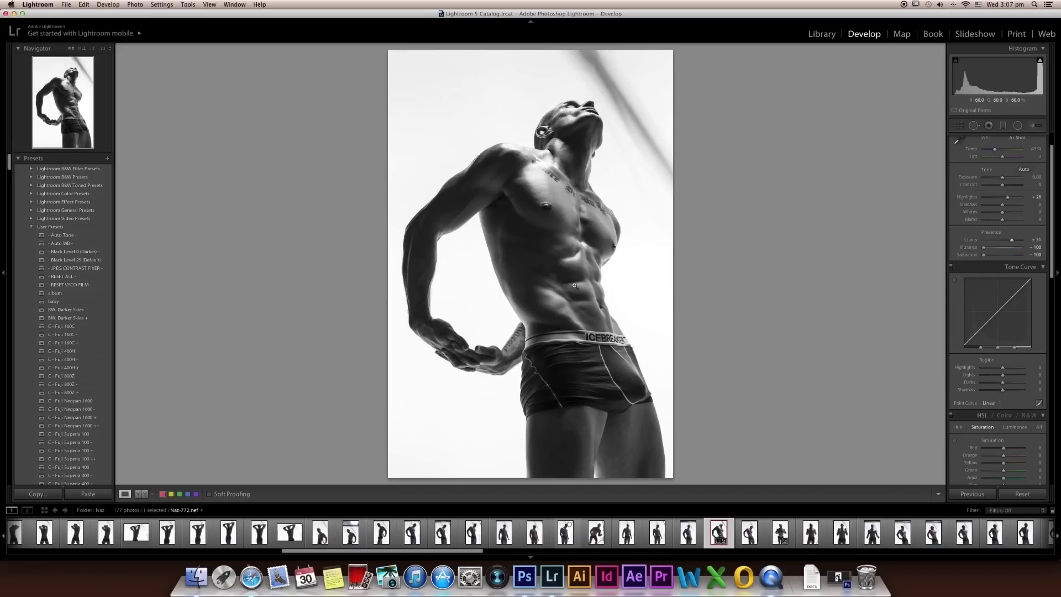
- Open the export settings for the portrait and choose the Desktop as the destination folder
{"action": "key", "text": "shift"}
{"action": "key", "text": "super+shift+e"}
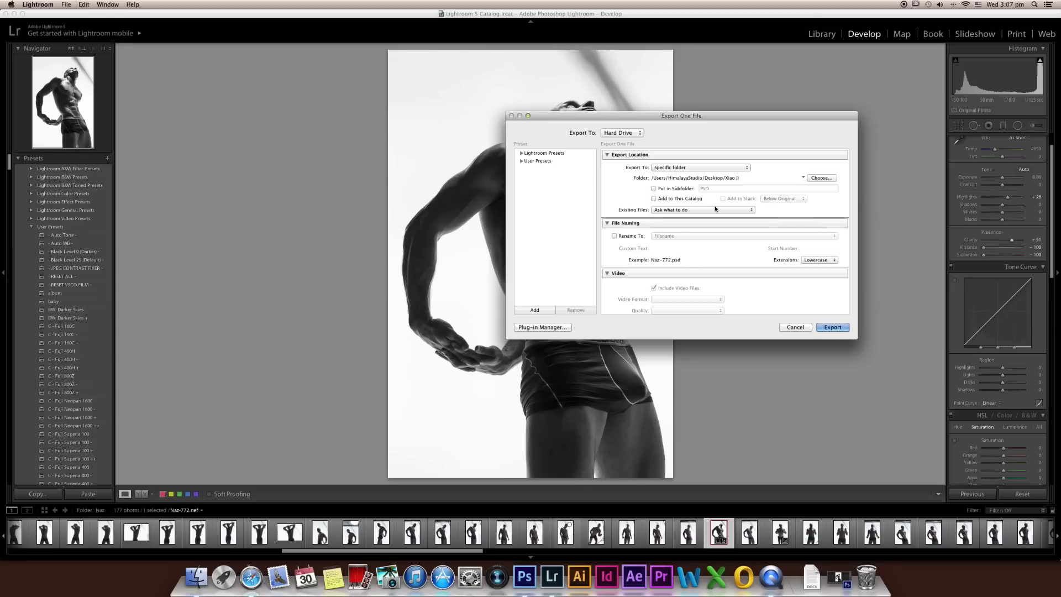
{"action": "left_click", "coordinate": [827, 179]}
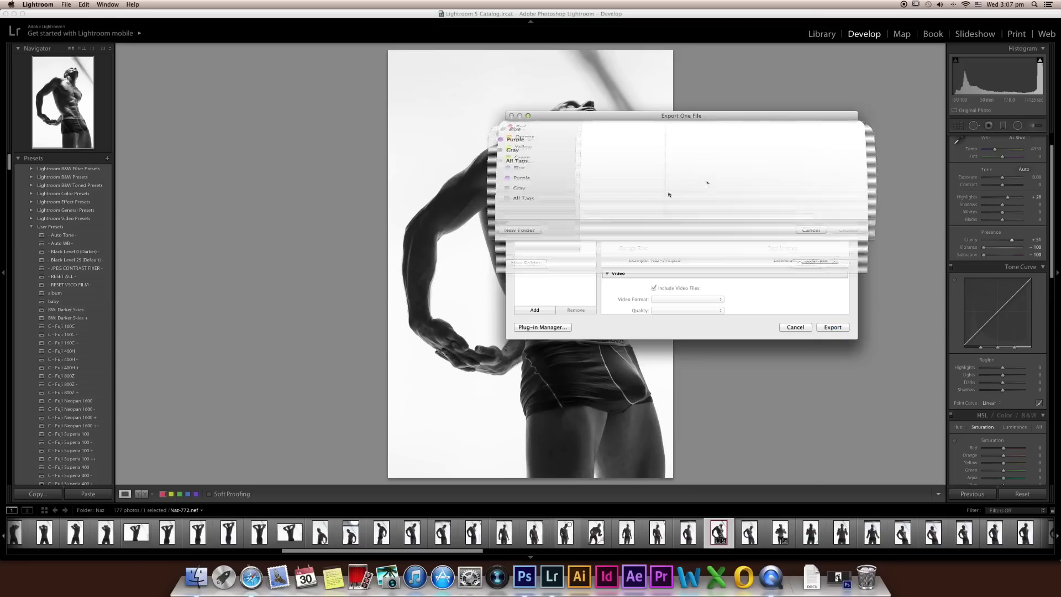
{"action": "left_click", "coordinate": [637, 150]}
{"action": "left_click", "coordinate": [840, 287]}
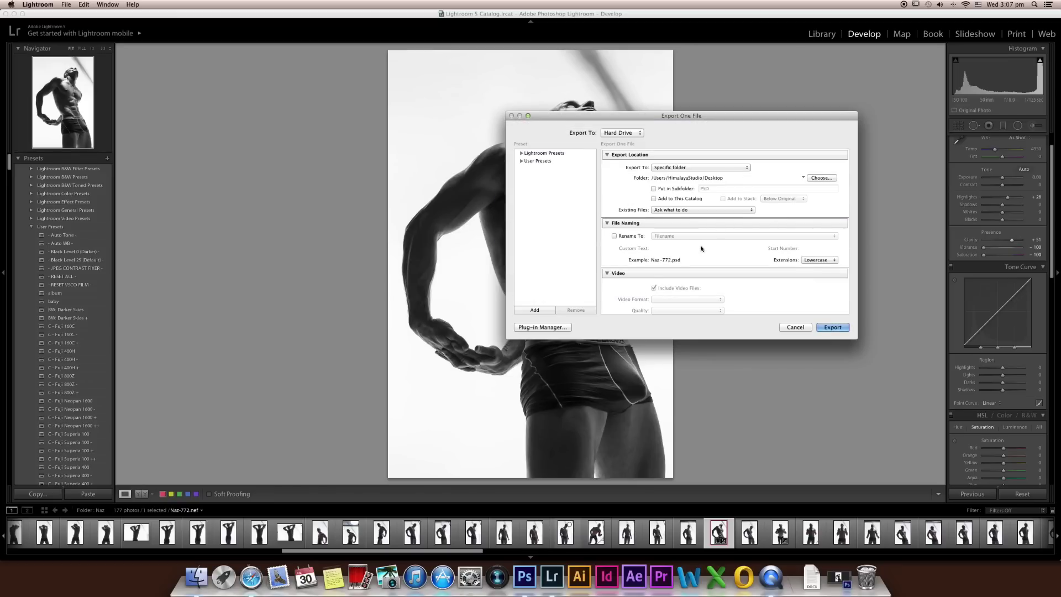
- Export the portrait as a 16-bit AdobeRGB (1998) PSD at 300 pixels per inch, opening it in Adobe Photoshop CS6
{"action": "scroll", "coordinate": [699, 248], "scroll_direction": "down", "scroll_amount": 5}
{"action": "scroll", "coordinate": [700, 248], "scroll_direction": "down", "scroll_amount": 2}
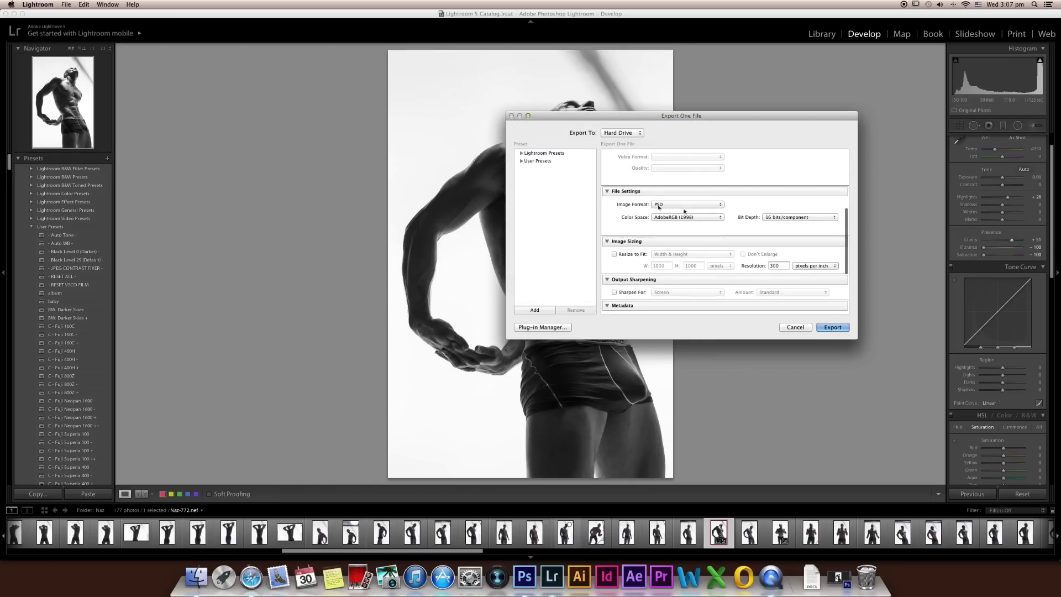
{"action": "scroll", "coordinate": [692, 247], "scroll_direction": "down", "scroll_amount": 5}
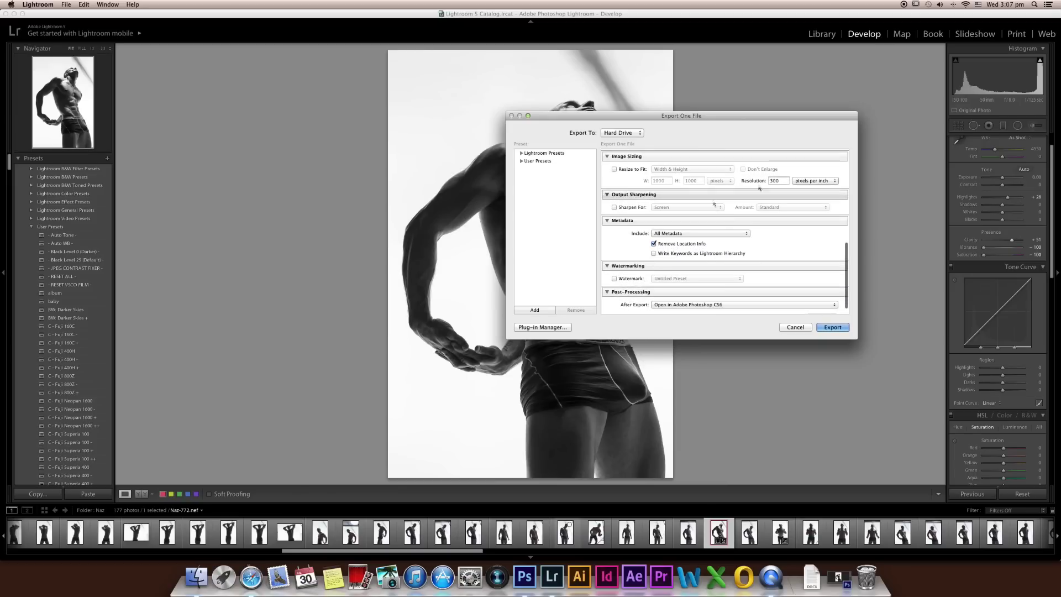
{"action": "scroll", "coordinate": [691, 271], "scroll_direction": "down", "scroll_amount": 1}
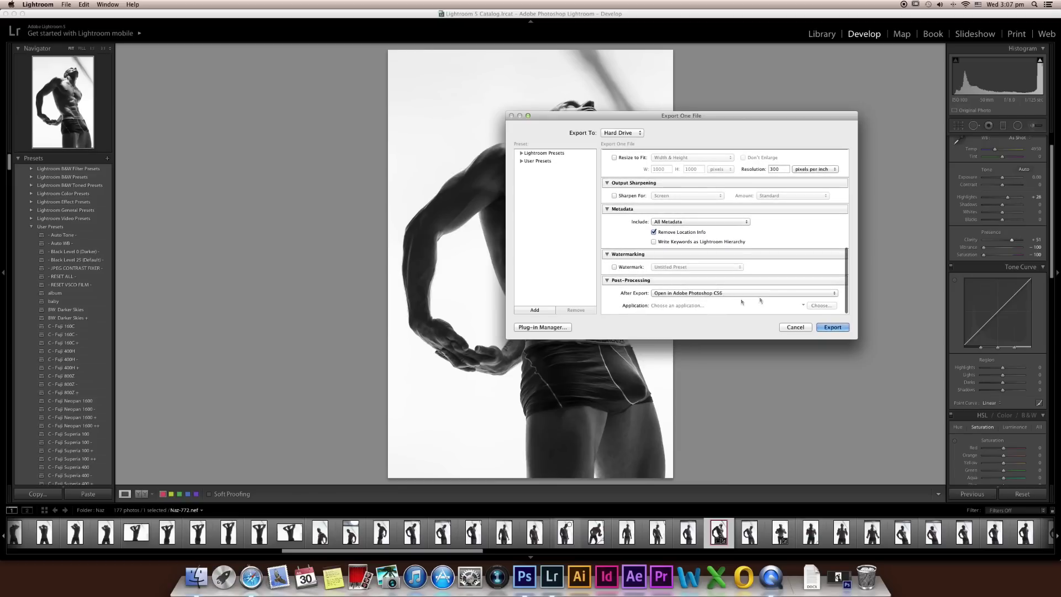
{"action": "left_click", "coordinate": [840, 331]}
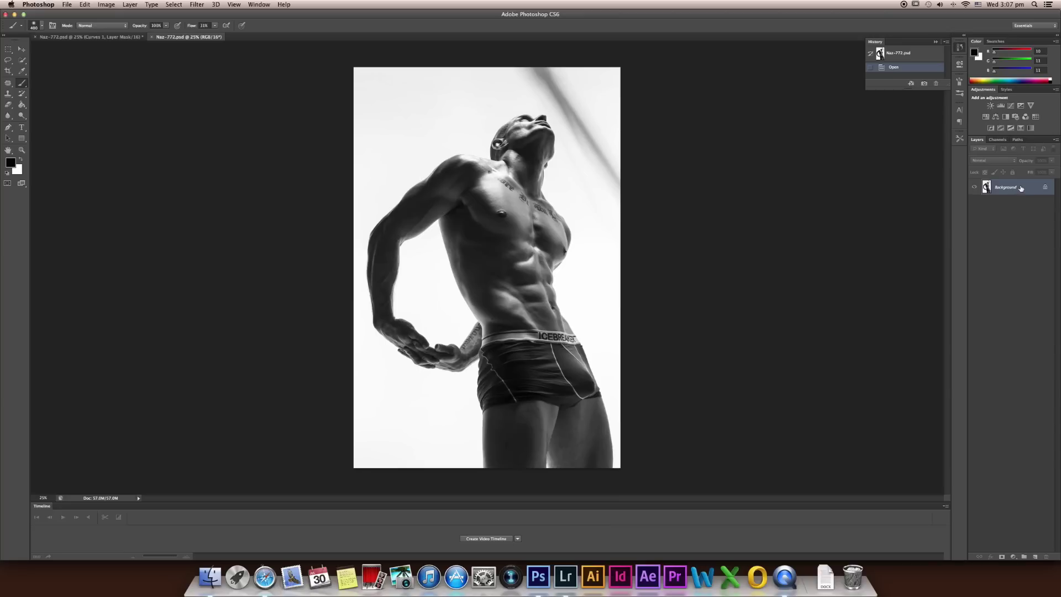
- Duplicate the Background layer and rename the copy "retouching"
{"action": "key", "text": "super+j"}
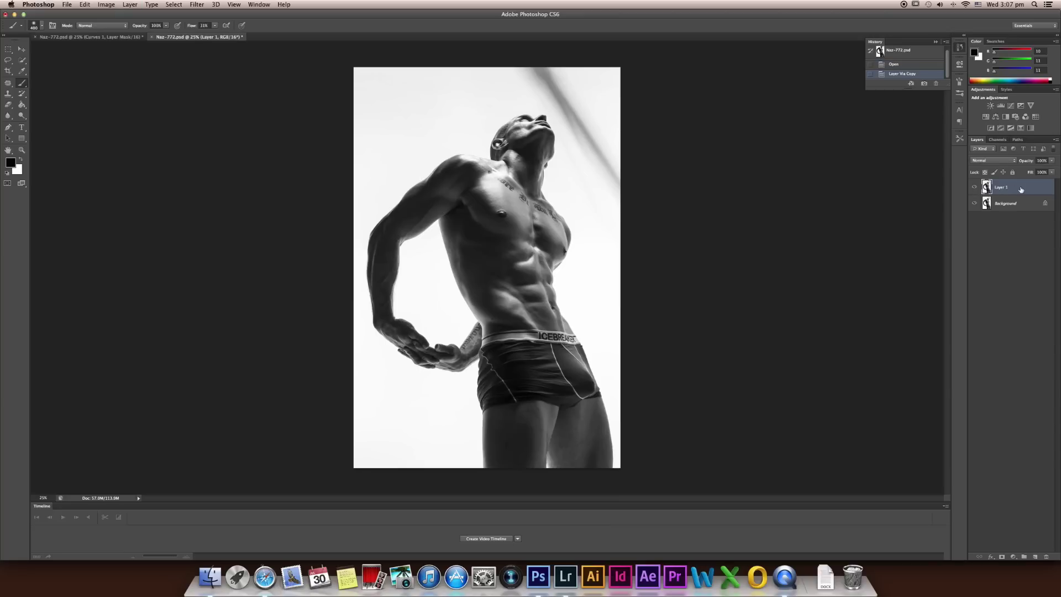
{"action": "key", "text": "super+z"}
{"action": "left_click_drag", "start_coordinate": [1021, 189], "coordinate": [1023, 557]}
{"action": "left_click_drag", "start_coordinate": [1021, 189], "coordinate": [1035, 556]}
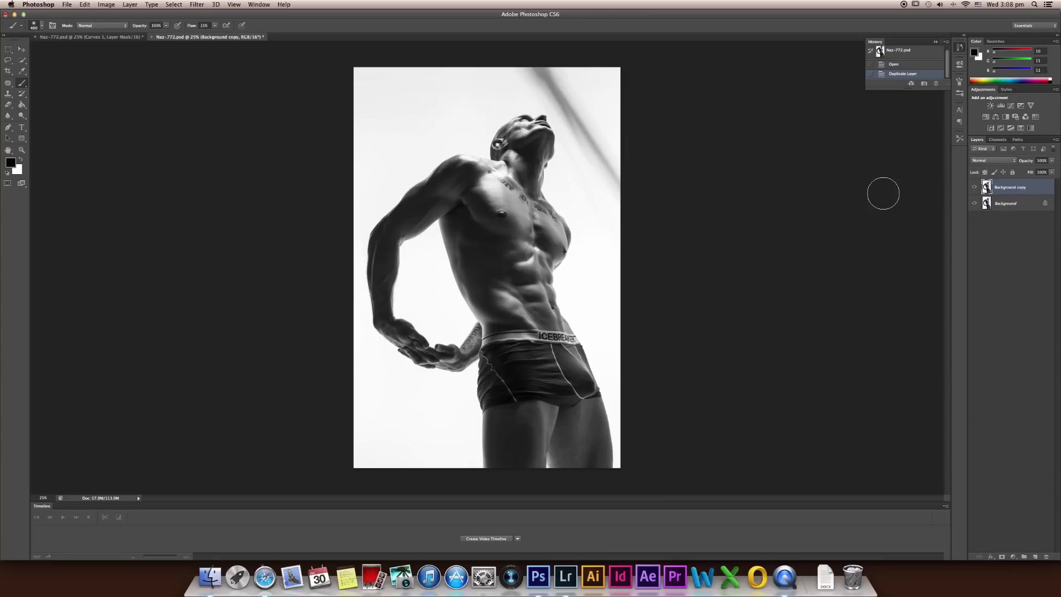
{"action": "double_click", "coordinate": [1011, 188]}
{"action": "key", "text": "Return"}
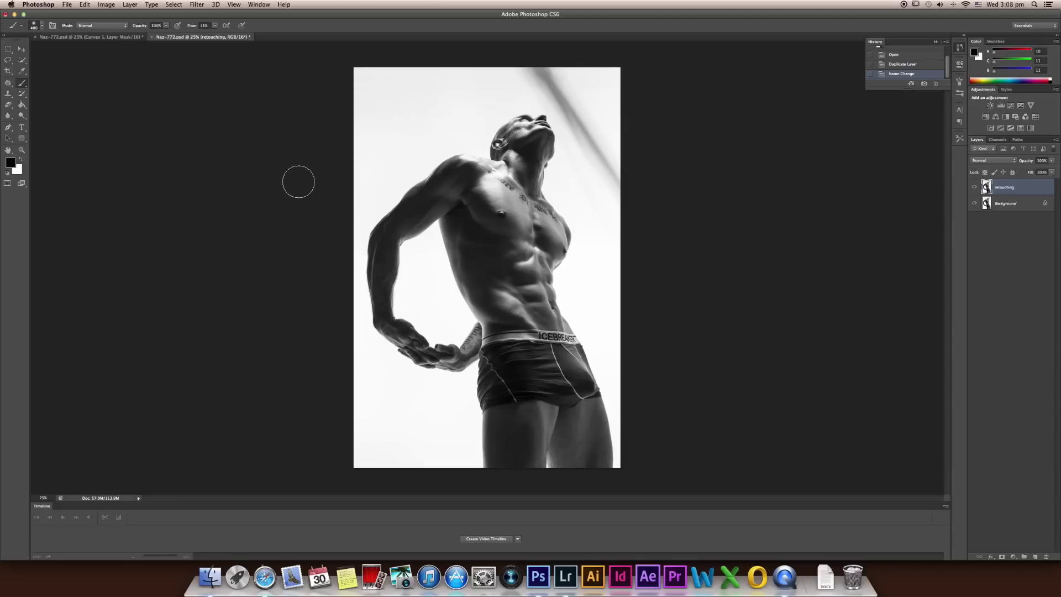
- Sample the near-white backdrop colour and paint out the lower end of the diagonal shadow beside the figure
{"action": "left_click", "coordinate": [602, 254], "text": "alt"}
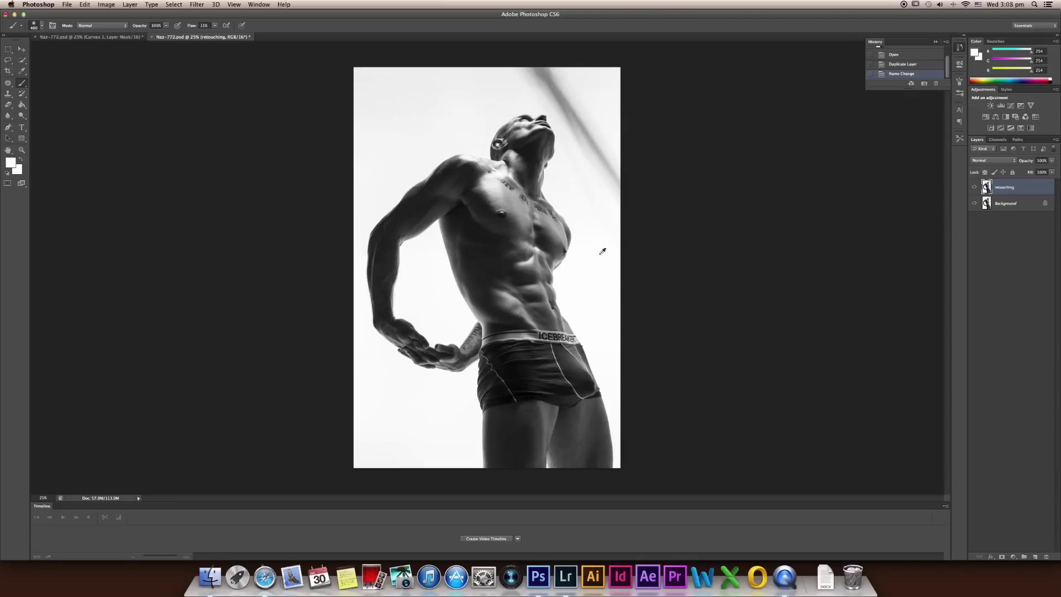
{"action": "left_click", "coordinate": [600, 218], "text": "alt"}
{"action": "scroll", "coordinate": [602, 85], "scroll_direction": "up", "scroll_amount": 3}
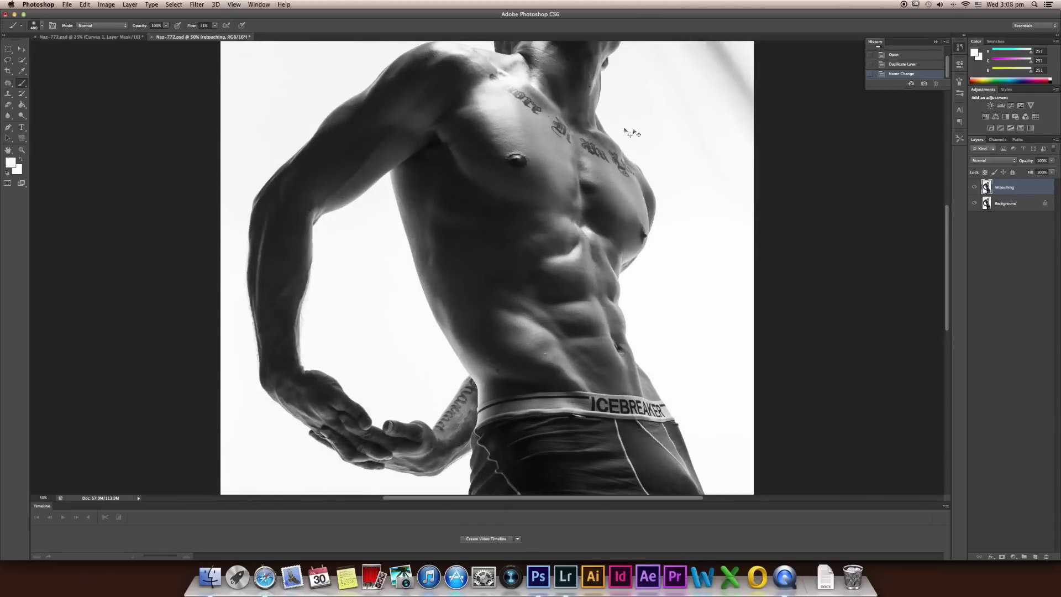
{"action": "scroll", "coordinate": [672, 120], "scroll_direction": "down", "scroll_amount": 1}
{"action": "scroll", "coordinate": [605, 257], "scroll_direction": "up", "scroll_amount": 5}
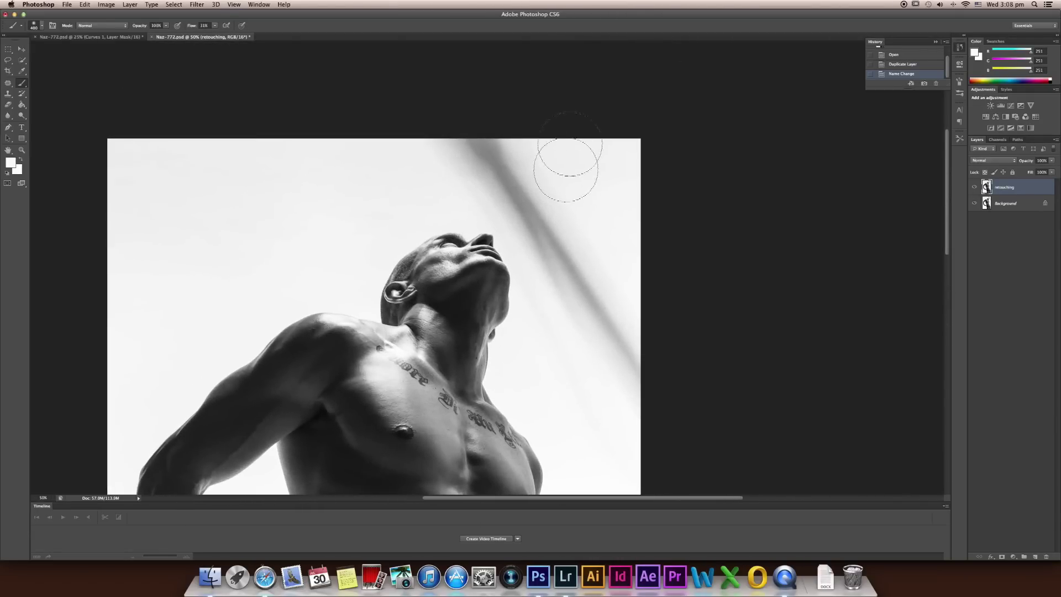
{"action": "scroll", "coordinate": [557, 243], "scroll_direction": "down", "scroll_amount": 2}
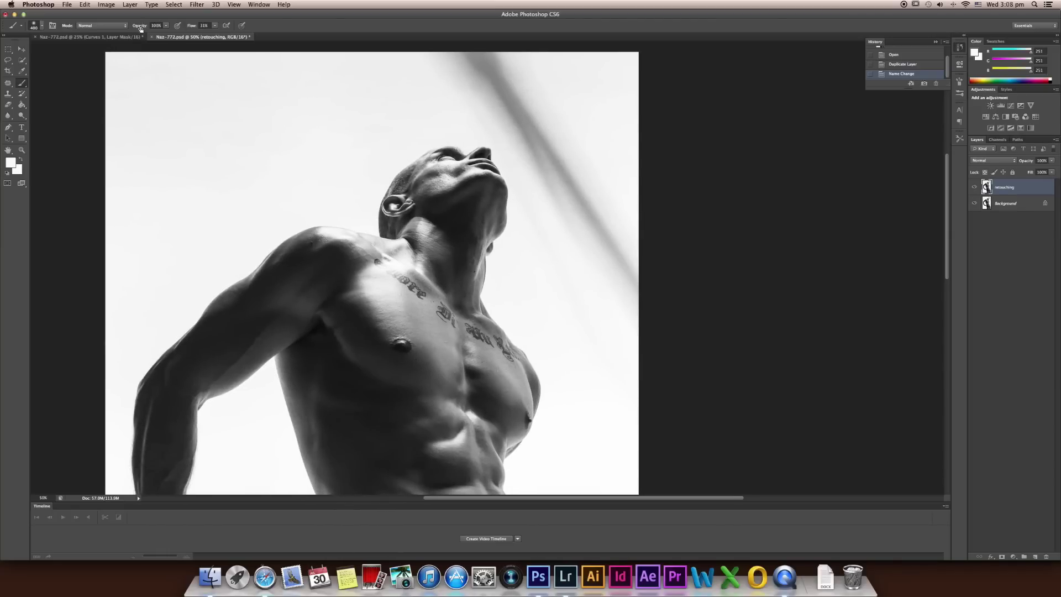
{"action": "mouse_move", "coordinate": [612, 300]}
{"action": "left_mouse_down"}
{"action": "mouse_move", "coordinate": [608, 170]}
{"action": "mouse_move", "coordinate": [576, 246]}
{"action": "mouse_move", "coordinate": [562, 221]}
{"action": "mouse_move", "coordinate": [581, 118]}
{"action": "mouse_move", "coordinate": [613, 205]}
{"action": "left_mouse_up"}
- Paint the backdrop colour over the upper part of the diagonal shadow, reducing the brush size near the face
{"action": "scroll", "coordinate": [611, 244], "scroll_direction": "up", "scroll_amount": 4}
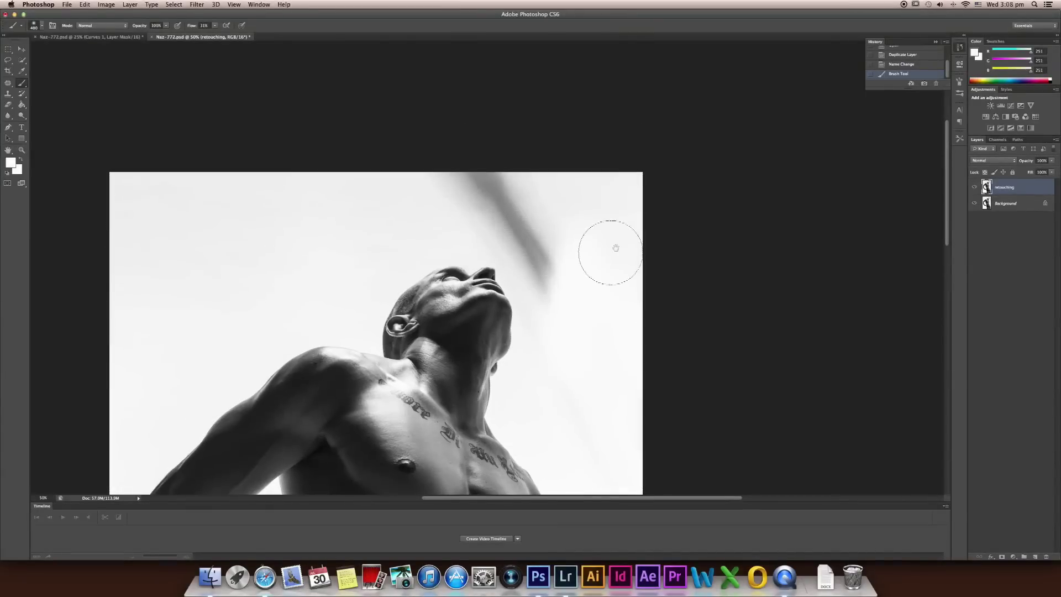
{"action": "mouse_move", "coordinate": [575, 311]}
{"action": "left_mouse_down"}
{"action": "mouse_move", "coordinate": [509, 206]}
{"action": "mouse_move", "coordinate": [552, 262]}
{"action": "mouse_move", "coordinate": [471, 166]}
{"action": "mouse_move", "coordinate": [502, 203]}
{"action": "mouse_move", "coordinate": [499, 192]}
{"action": "mouse_move", "coordinate": [503, 208]}
{"action": "mouse_move", "coordinate": [492, 210]}
{"action": "mouse_move", "coordinate": [501, 213]}
{"action": "mouse_move", "coordinate": [525, 210]}
{"action": "mouse_move", "coordinate": [521, 180]}
{"action": "mouse_move", "coordinate": [517, 244]}
{"action": "left_mouse_up"}
{"action": "key", "text": "bracketleft"}
{"action": "key", "text": "bracketleft"}
{"action": "key", "text": "bracketleft"}
{"action": "key", "text": "bracketleft"}
{"action": "key", "text": "bracketleft"}
{"action": "key", "text": "bracketleft"}
{"action": "key", "text": "bracketleft"}
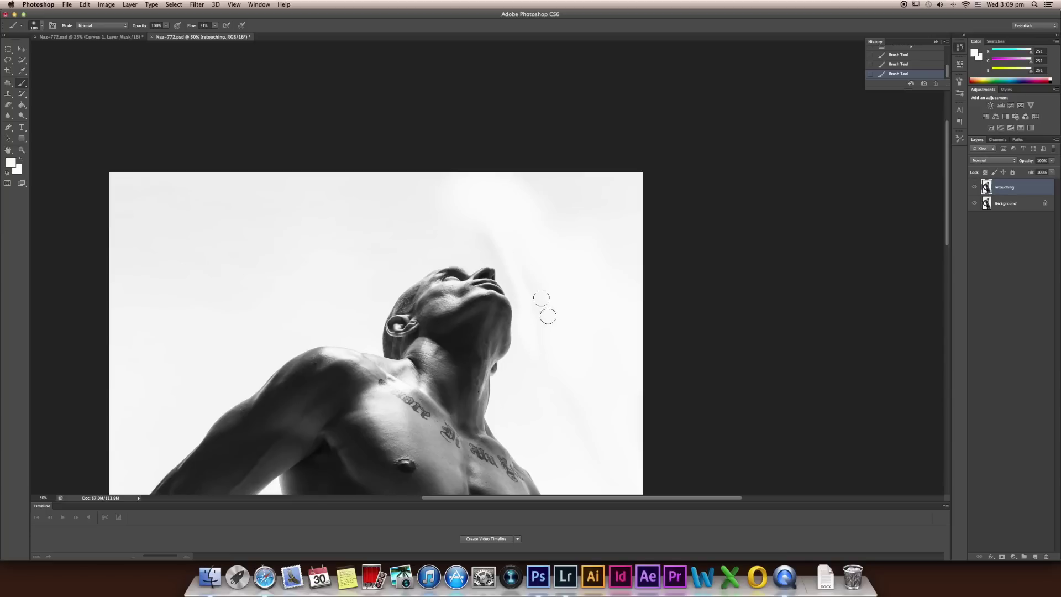
- Enlarge the brush and blend the repainted area into the surrounding backdrop
{"action": "key", "text": "bracketright"}
{"action": "key", "text": "bracketright"}
{"action": "key", "text": "bracketright"}
{"action": "key", "text": "bracketright"}
{"action": "key", "text": "bracketright"}
{"action": "key", "text": "bracketright"}
{"action": "key", "text": "super+minus"}
{"action": "key", "text": "super+minus"}
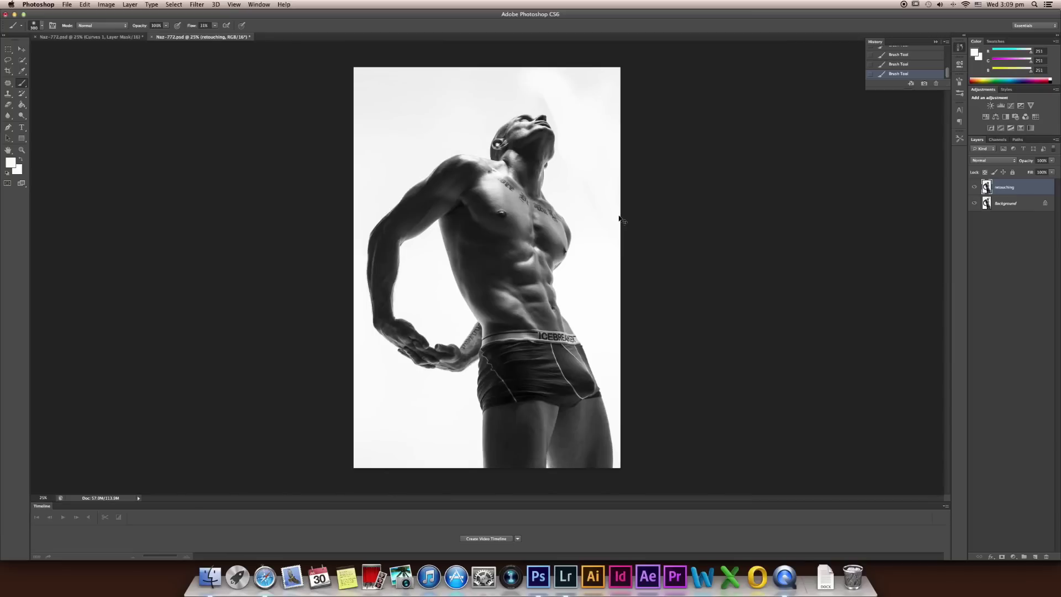
- Reduce the brush size and paint out the leftover shadow edge in the backdrop around the nose
{"action": "key", "text": "super+plus"}
{"action": "key", "text": "super+plus"}
{"action": "key", "text": "super+plus"}
{"action": "key", "text": "super+plus"}
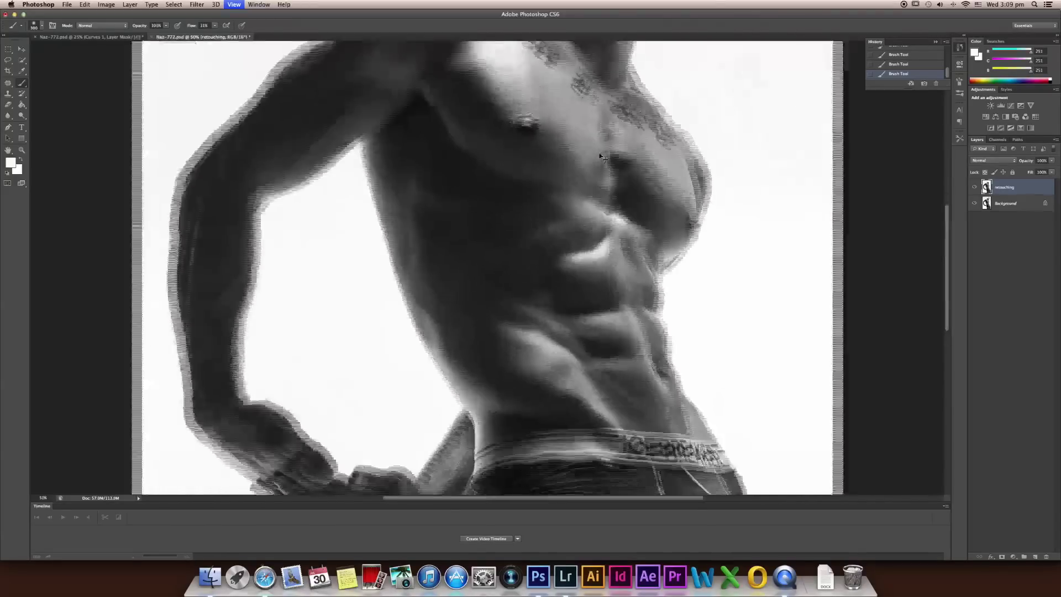
{"action": "left_click_drag", "start_coordinate": [684, 159], "coordinate": [635, 213]}
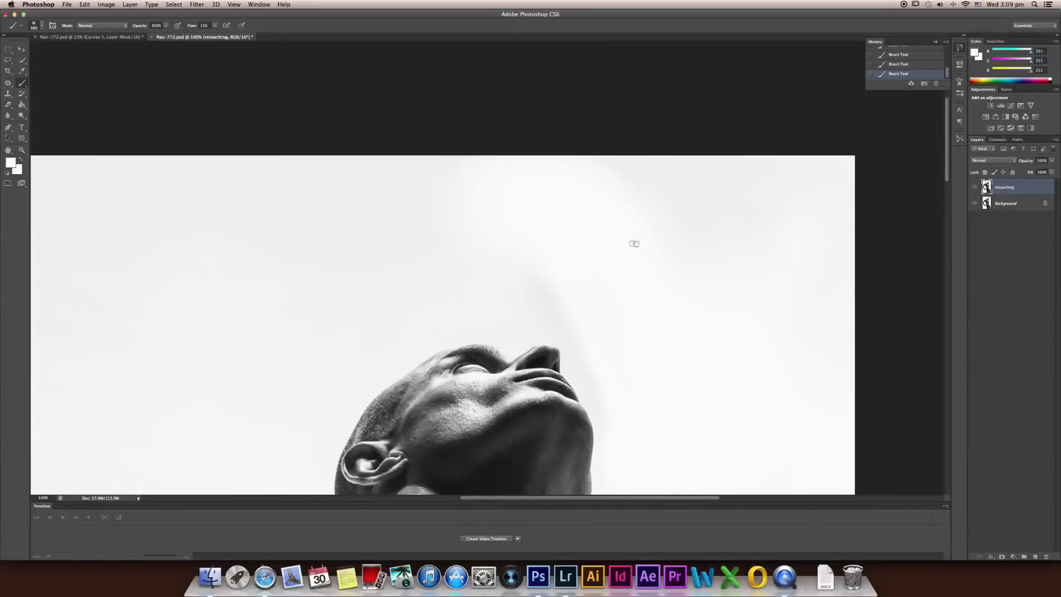
{"action": "key", "text": "bracketleft"}
{"action": "key", "text": "bracketleft"}
{"action": "key", "text": "bracketleft"}
{"action": "key", "text": "bracketright"}
{"action": "key", "text": "bracketleft"}
{"action": "key", "text": "bracketleft"}
{"action": "key", "text": "bracketleft"}
{"action": "key", "text": "bracketleft"}
{"action": "key", "text": "bracketleft"}
{"action": "key", "text": "bracketleft"}
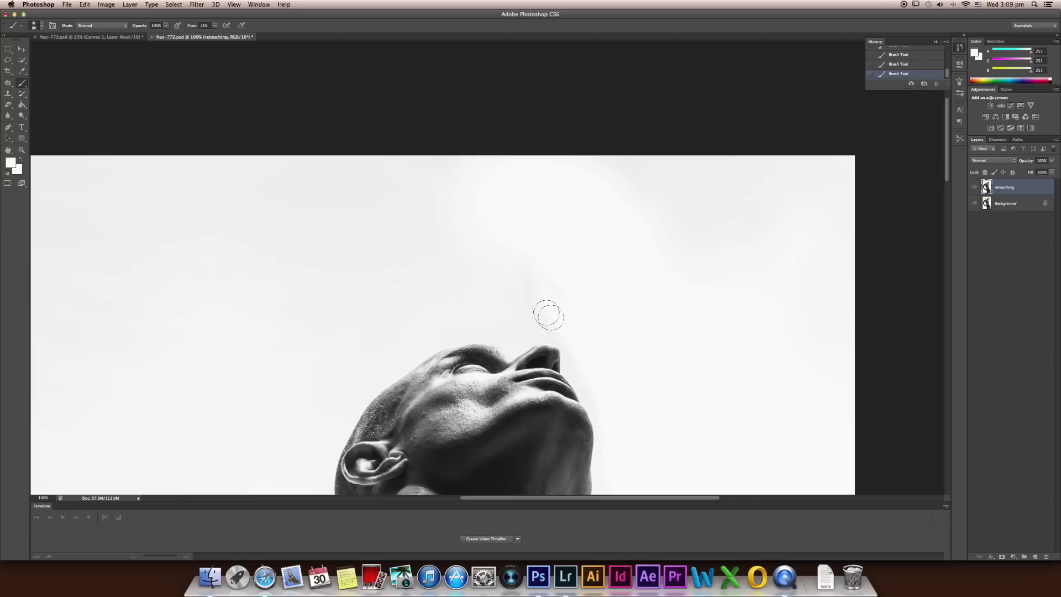
- Blend the remaining gray traces in the backdrop beside the lips and chin with a slightly larger brush
{"action": "key", "text": "bracketright"}
{"action": "key", "text": "bracketright"}
{"action": "key", "text": "bracketright"}
{"action": "key", "text": "bracketright"}
{"action": "key", "text": "super+minus"}
{"action": "key", "text": "super+minus"}
{"action": "key", "text": "super+minus"}
{"action": "key", "text": "super+minus"}
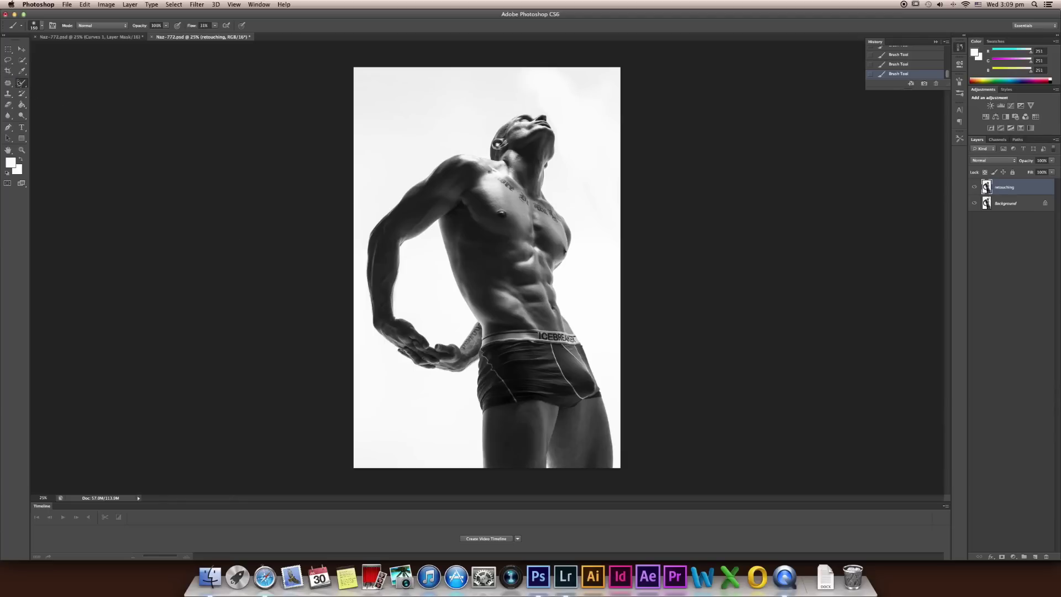
- Use the Patch Tool to replace the bright blemish on the highlighted lower abdomen with clean skin
{"action": "left_click", "coordinate": [11, 88]}
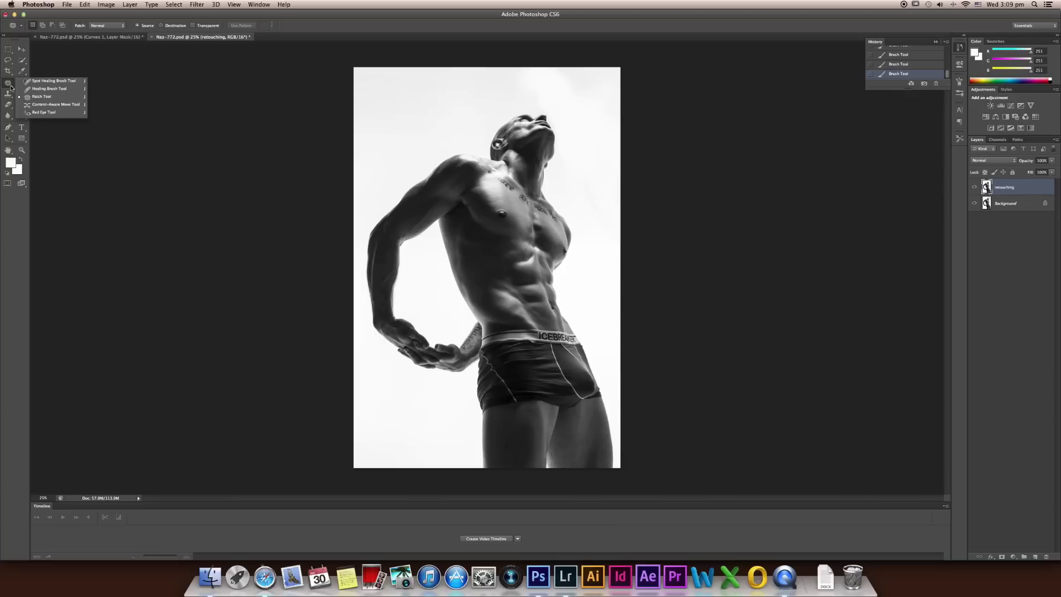
{"action": "left_click", "coordinate": [50, 99]}
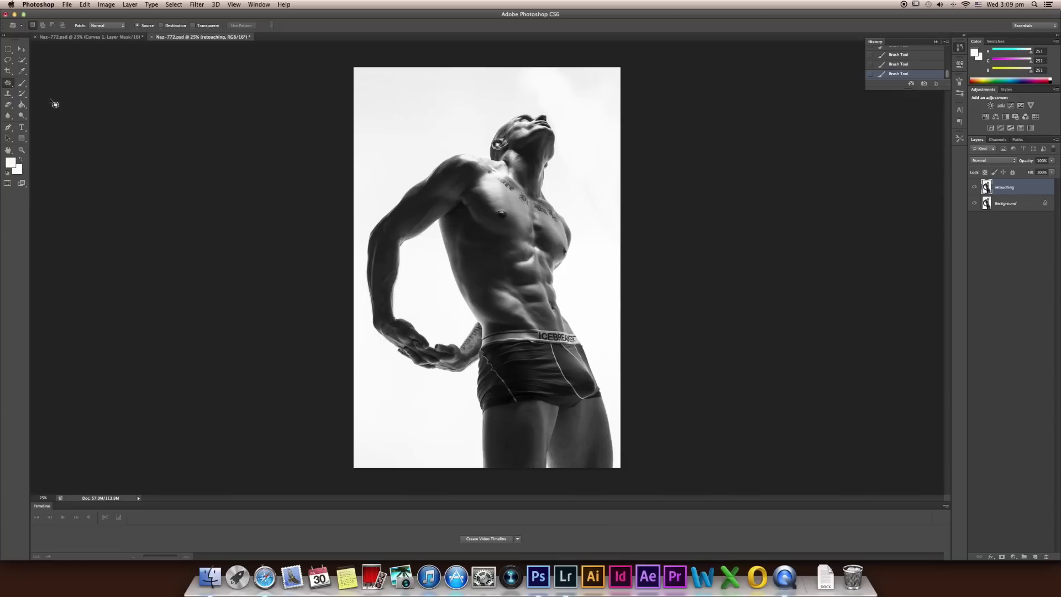
{"action": "key", "text": "super+1"}
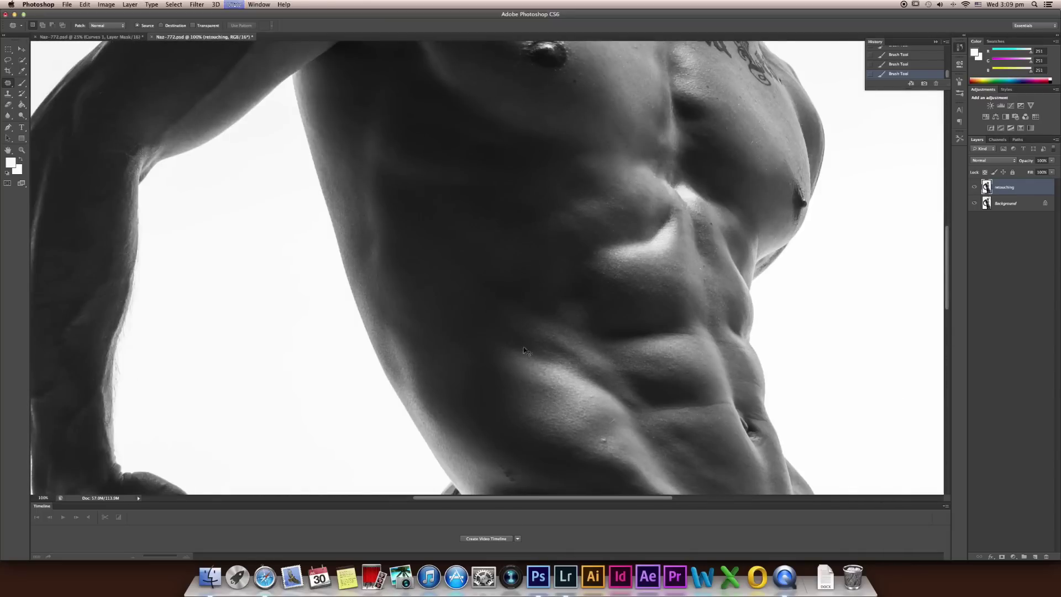
{"action": "key", "text": "super+plus"}
{"action": "left_click_drag", "start_coordinate": [507, 374], "coordinate": [507, 346]}
{"action": "scroll", "coordinate": [508, 346], "scroll_direction": "down", "scroll_amount": 5}
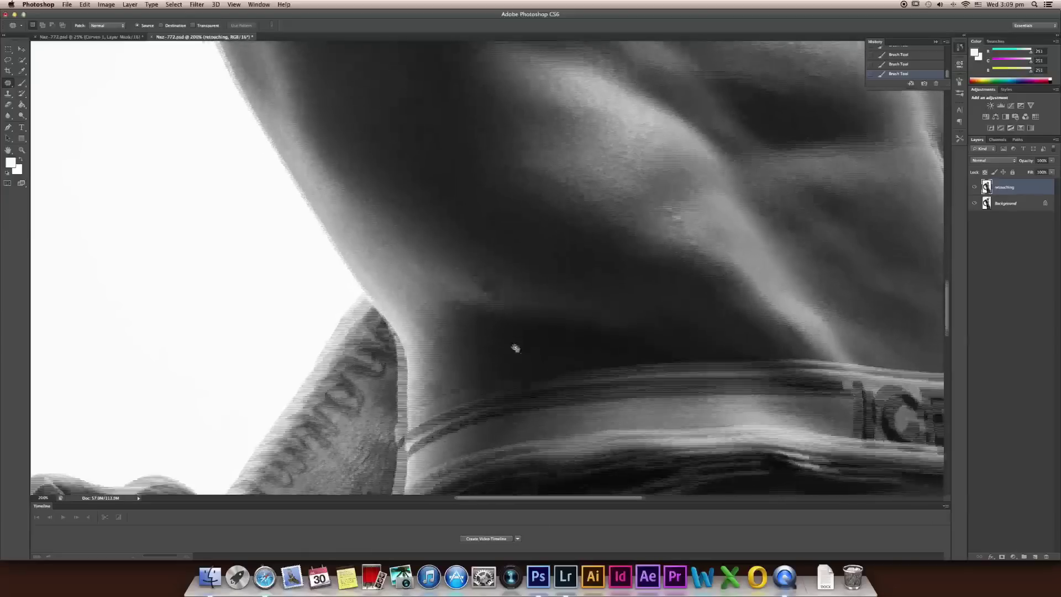
{"action": "scroll", "coordinate": [587, 284], "scroll_direction": "right", "scroll_amount": 3}
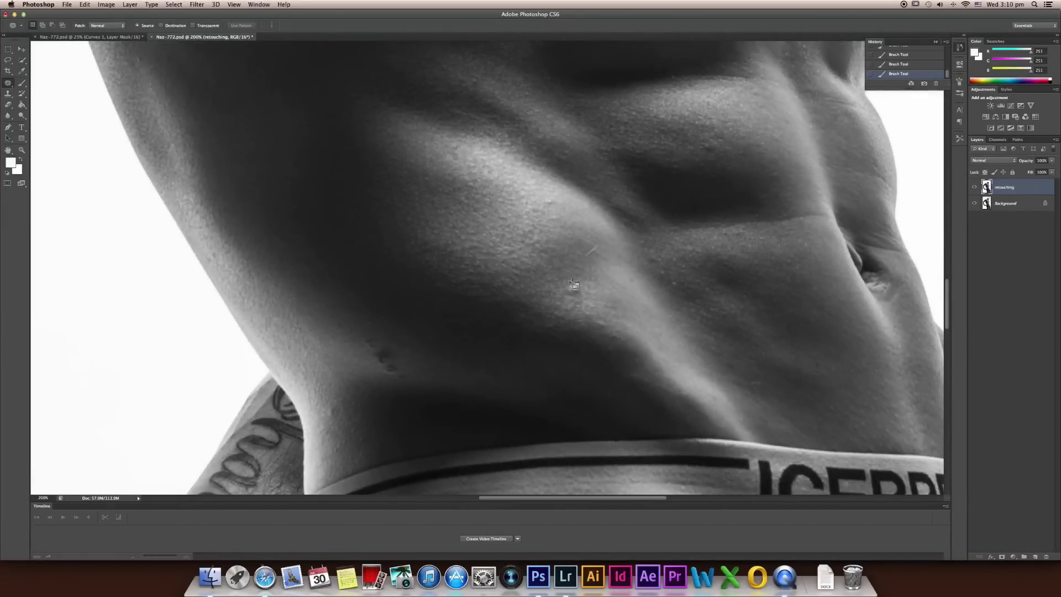
{"action": "left_click_drag", "start_coordinate": [580, 294], "coordinate": [550, 196]}
- Patch the dark marks at the side of the waist above the waistband with clean skin, and clear the selection
{"action": "mouse_move", "coordinate": [384, 376]}
{"action": "left_mouse_down"}
{"action": "mouse_move", "coordinate": [378, 334]}
{"action": "mouse_move", "coordinate": [353, 353]}
{"action": "mouse_move", "coordinate": [366, 334]}
{"action": "left_mouse_up"}
{"action": "mouse_move", "coordinate": [411, 363]}
{"action": "left_mouse_down"}
{"action": "mouse_move", "coordinate": [387, 363]}
{"action": "mouse_move", "coordinate": [398, 374]}
{"action": "mouse_move", "coordinate": [424, 371]}
{"action": "left_mouse_up"}
{"action": "left_click", "coordinate": [333, 292]}
{"action": "left_click_drag", "start_coordinate": [319, 282], "coordinate": [592, 339]}
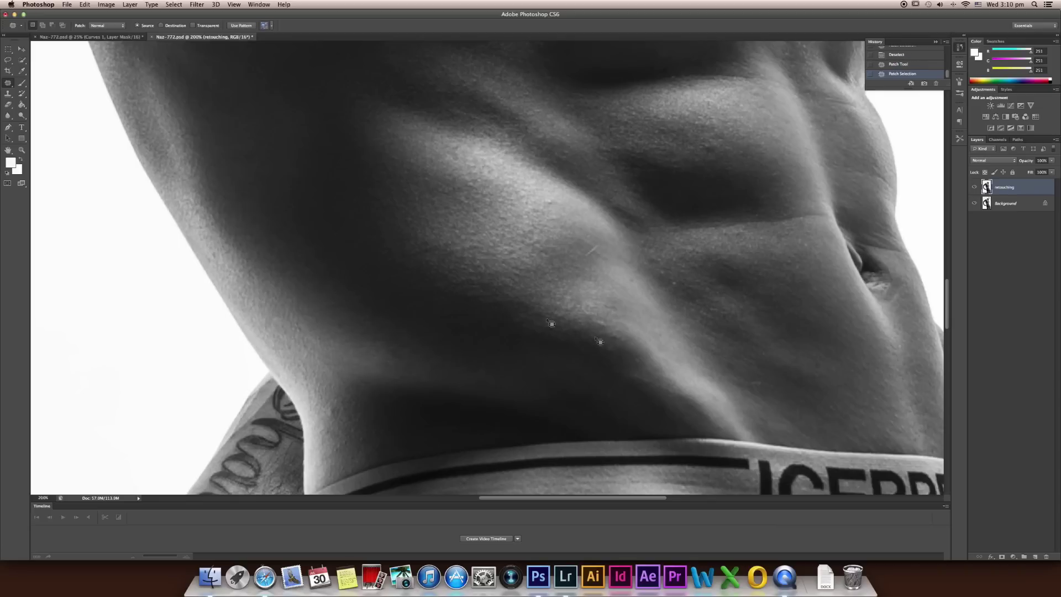
{"action": "scroll", "coordinate": [604, 384], "scroll_direction": "right", "scroll_amount": 3}
{"action": "key", "text": "super+minus"}
{"action": "scroll", "coordinate": [611, 268], "scroll_direction": "down", "scroll_amount": 3}
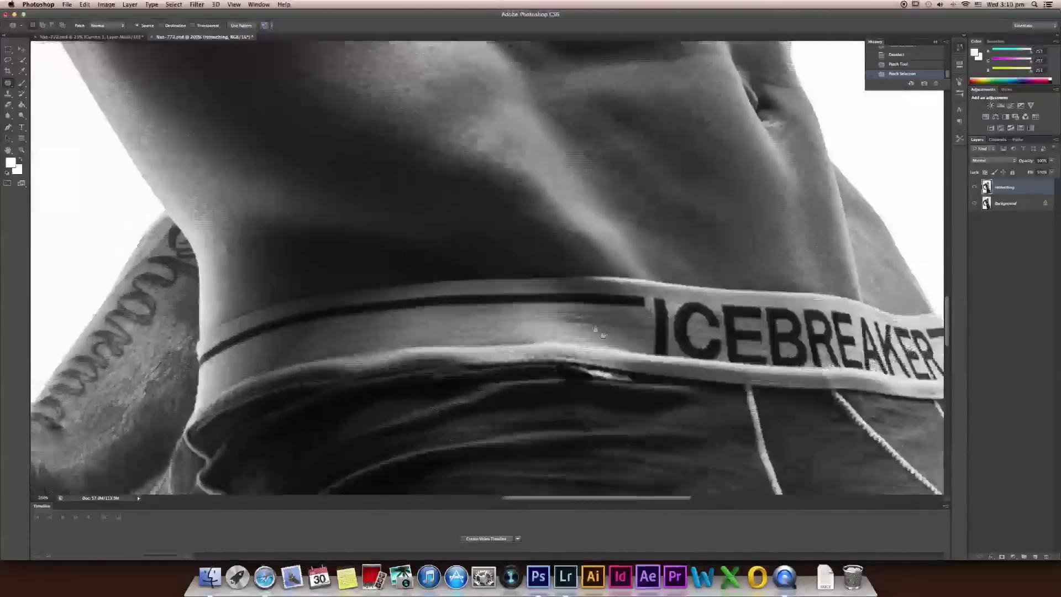
{"action": "key", "text": "super+d"}
- Patch the small spots on the chest below the nipple and toward the breastbone
{"action": "key", "text": "super+minus"}
{"action": "key", "text": "super+minus"}
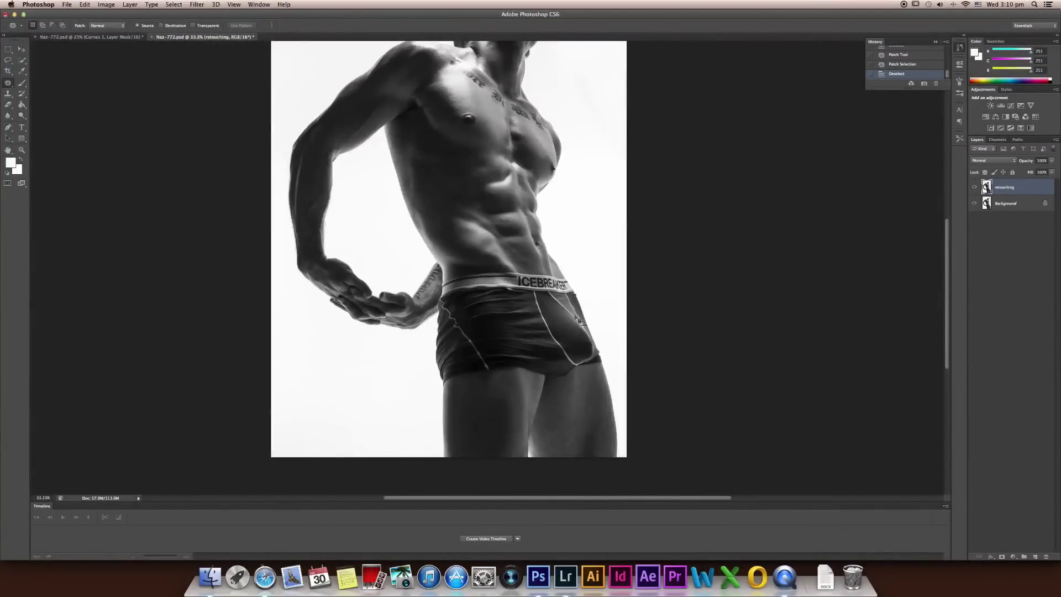
{"action": "key", "text": "super+plus"}
{"action": "key", "text": "super+plus"}
{"action": "key", "text": "super+plus"}
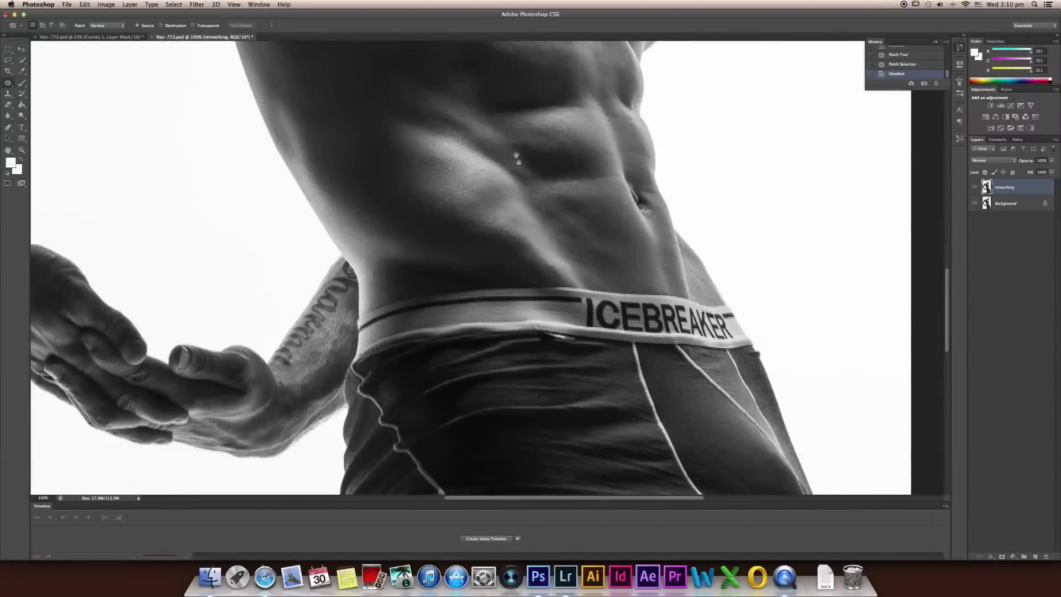
{"action": "scroll", "coordinate": [512, 272], "scroll_direction": "up", "scroll_amount": 5}
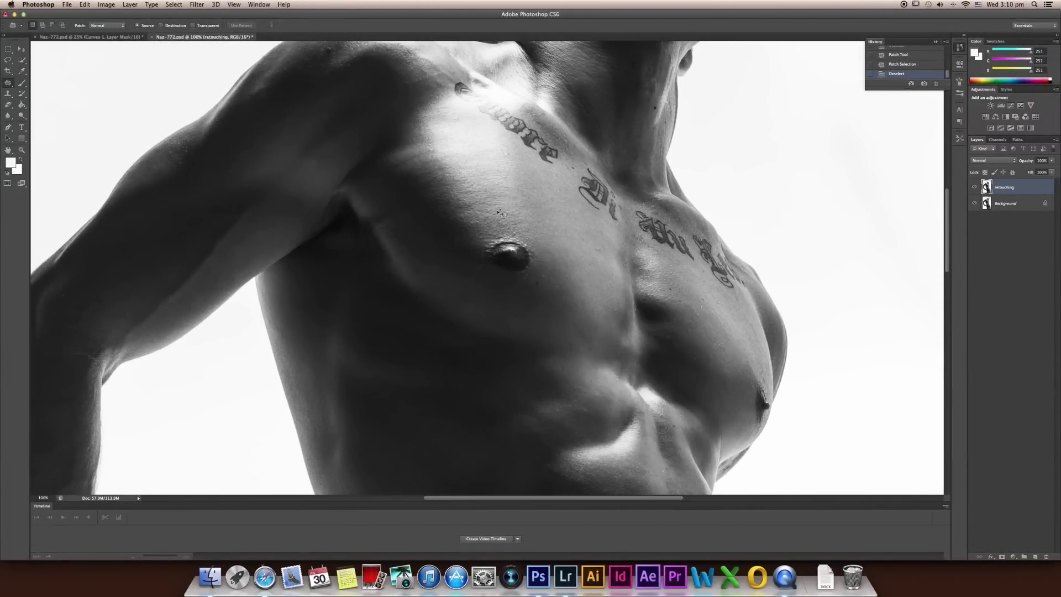
{"action": "key", "text": "super+plus"}
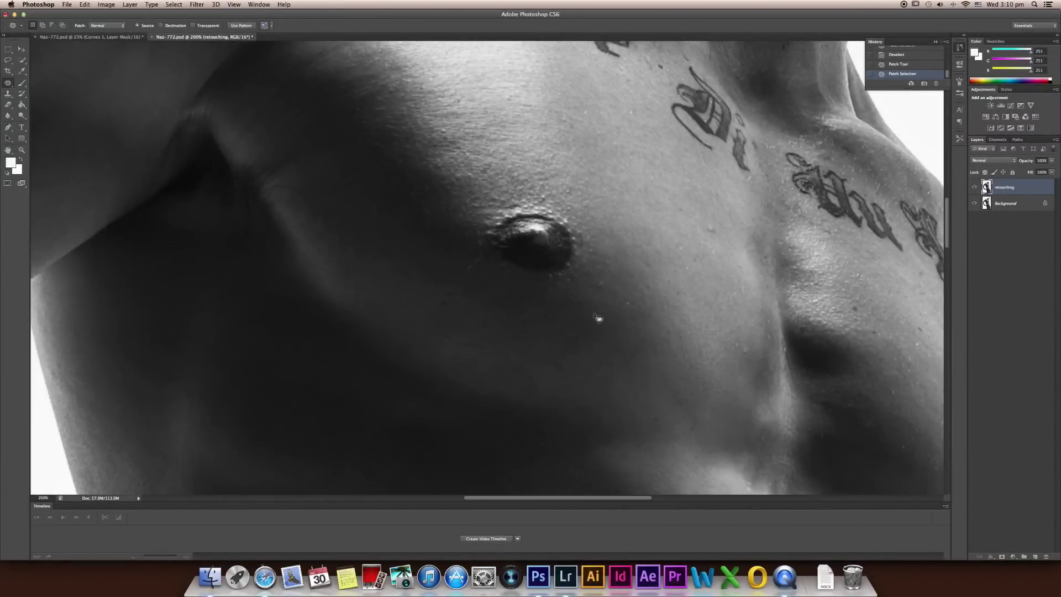
{"action": "scroll", "coordinate": [588, 300], "scroll_direction": "right", "scroll_amount": 6}
{"action": "scroll", "coordinate": [553, 310], "scroll_direction": "up", "scroll_amount": 3}
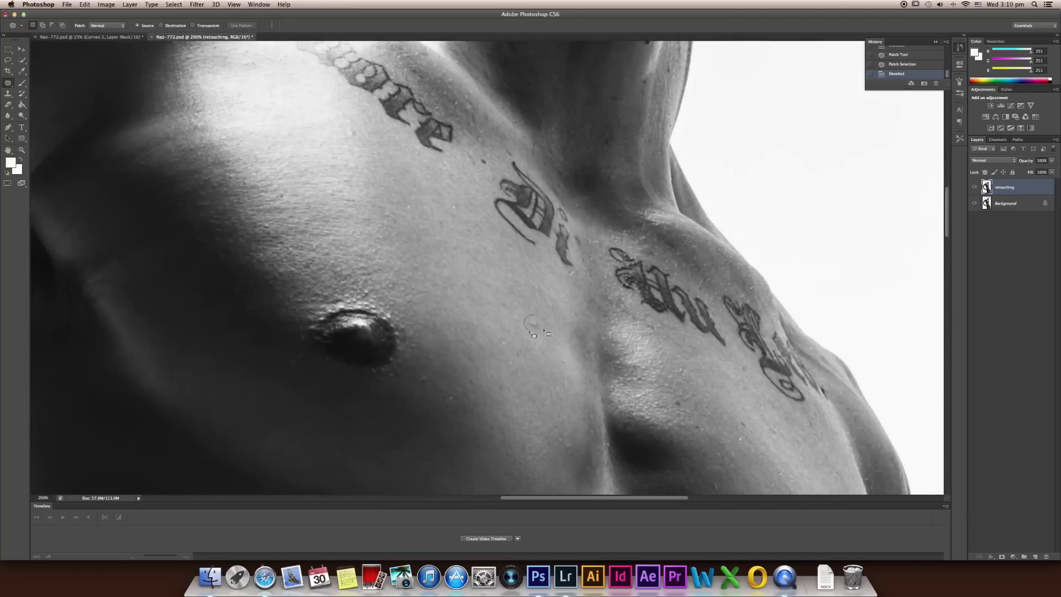
- Patch the small blemish on the shaded front of the raised shoulder
{"action": "scroll", "coordinate": [530, 326], "scroll_direction": "up", "scroll_amount": 6}
{"action": "scroll", "coordinate": [528, 332], "scroll_direction": "left", "scroll_amount": 4}
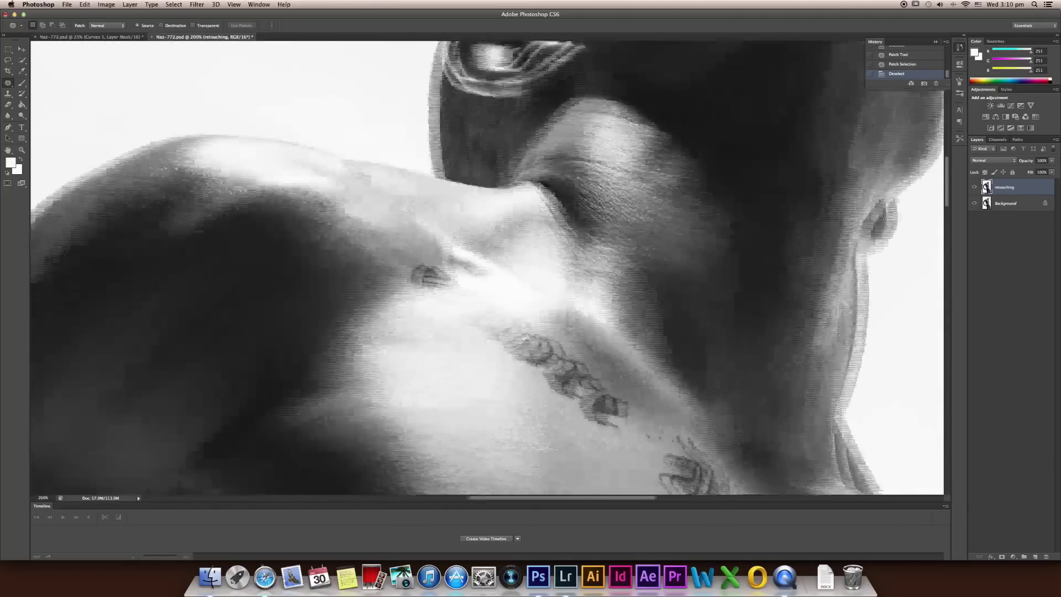
{"action": "scroll", "coordinate": [525, 337], "scroll_direction": "left", "scroll_amount": 8}
{"action": "scroll", "coordinate": [526, 337], "scroll_direction": "up", "scroll_amount": 2}
{"action": "mouse_move", "coordinate": [499, 256]}
{"action": "left_mouse_down"}
{"action": "mouse_move", "coordinate": [485, 266]}
{"action": "mouse_move", "coordinate": [516, 243]}
{"action": "left_mouse_up"}
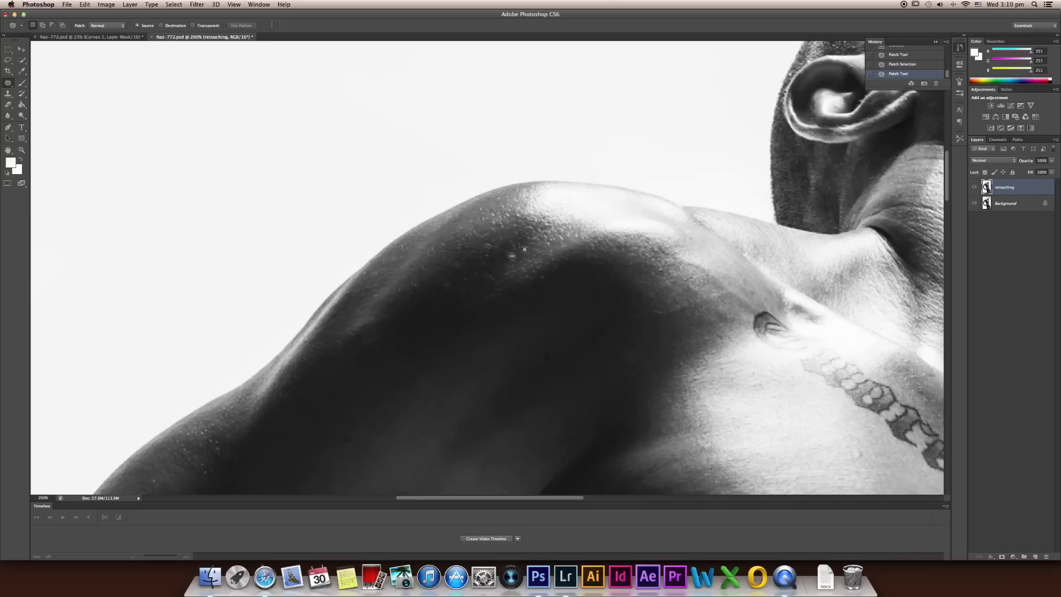
- Patch the small skin marks on the side of the neck below the dark mole, and clear the selection
{"action": "key", "text": "super+minus"}
{"action": "key", "text": "super+minus"}
{"action": "key", "text": "super+minus"}
{"action": "key", "text": "super+minus"}
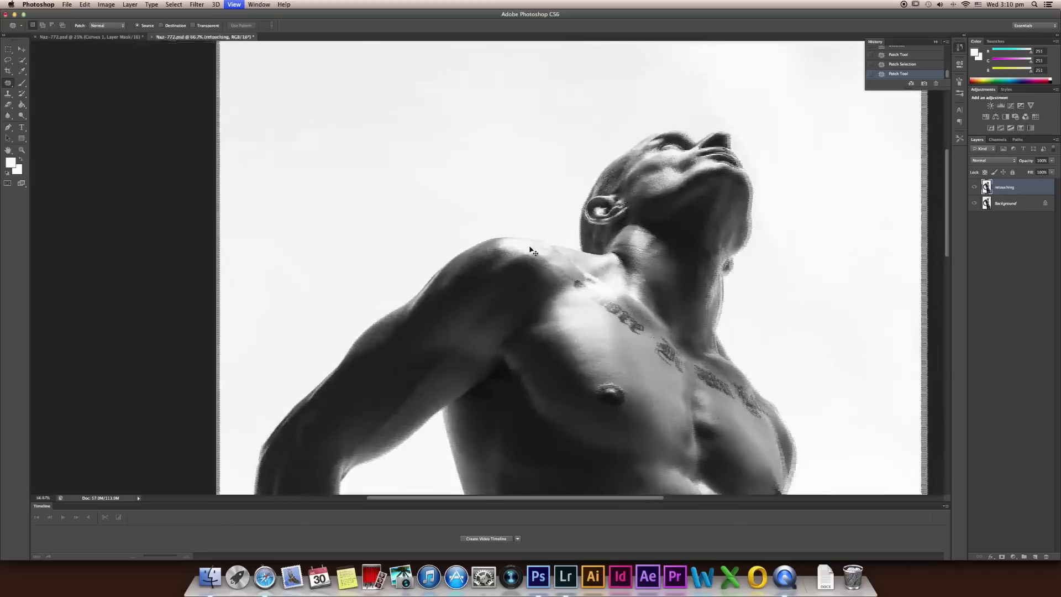
{"action": "key", "text": "super+plus"}
{"action": "key", "text": "super+plus"}
{"action": "key", "text": "super+plus"}
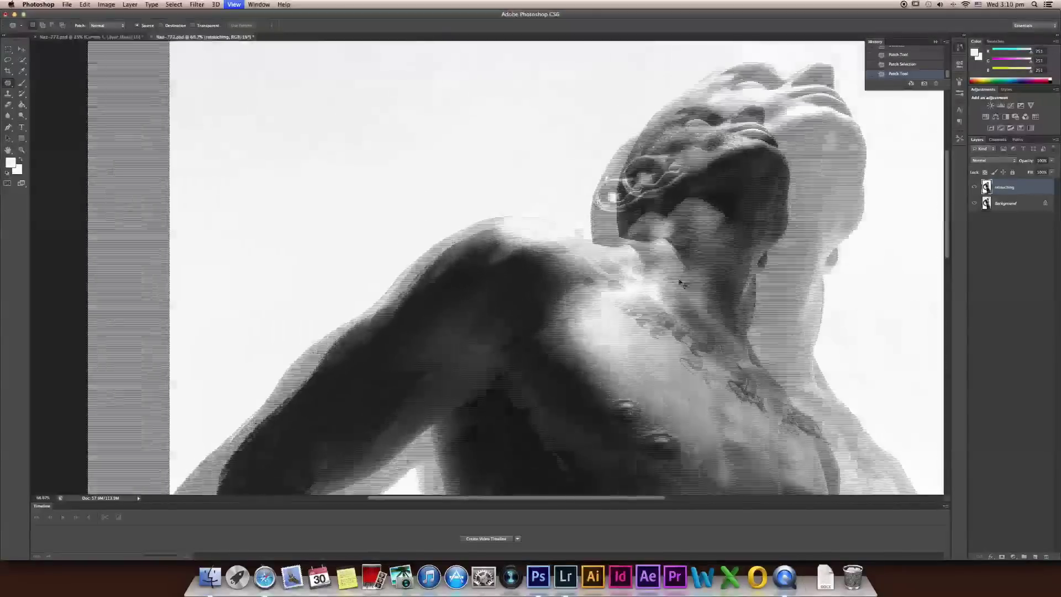
{"action": "key", "text": "super+plus"}
{"action": "key", "text": "super+plus"}
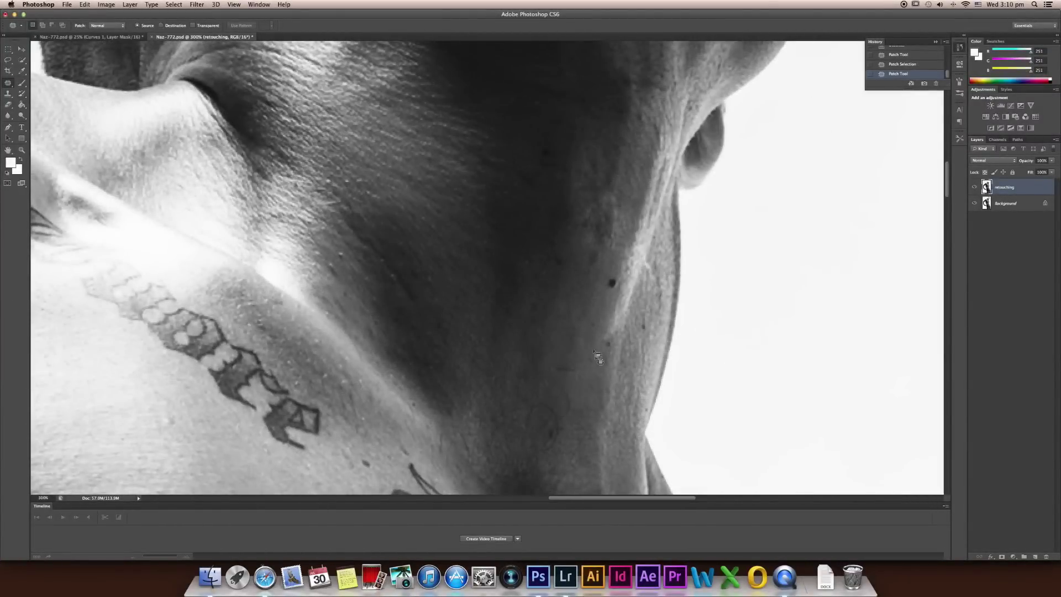
{"action": "left_click_drag", "start_coordinate": [598, 358], "coordinate": [590, 335]}
{"action": "scroll", "coordinate": [600, 286], "scroll_direction": "right", "scroll_amount": 3}
{"action": "scroll", "coordinate": [599, 286], "scroll_direction": "up", "scroll_amount": 1}
{"action": "key", "text": "super+d"}
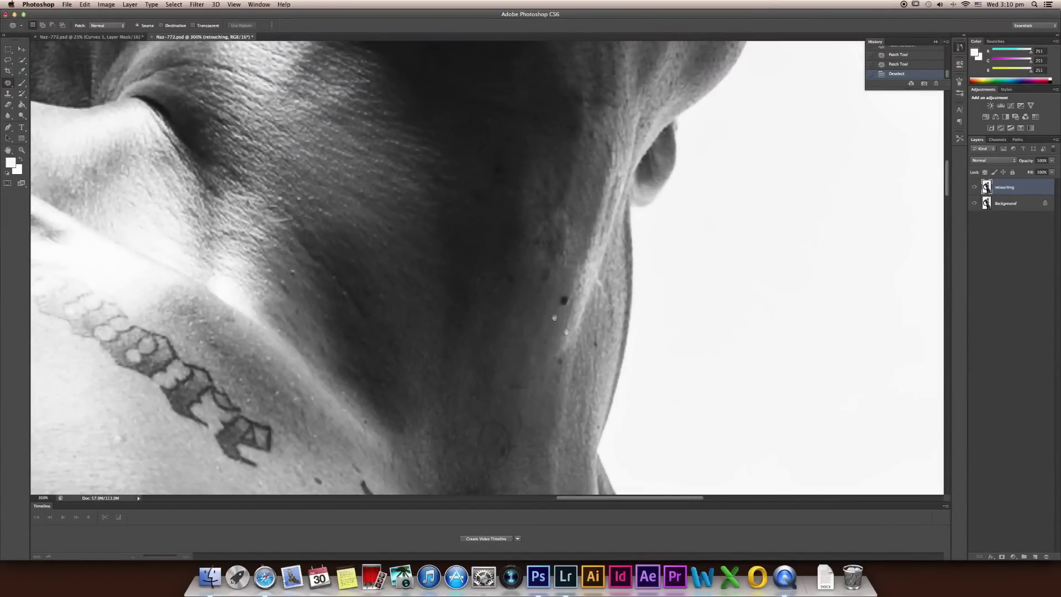
- Patch the skin blemish next to the dark mole area on the neck, and clear the selection
{"action": "mouse_move", "coordinate": [541, 303]}
{"action": "left_mouse_down"}
{"action": "mouse_move", "coordinate": [542, 333]}
{"action": "mouse_move", "coordinate": [568, 330]}
{"action": "mouse_move", "coordinate": [509, 263]}
{"action": "left_mouse_up"}
{"action": "key", "text": "super+d"}
{"action": "scroll", "coordinate": [535, 355], "scroll_direction": "up", "scroll_amount": 10}
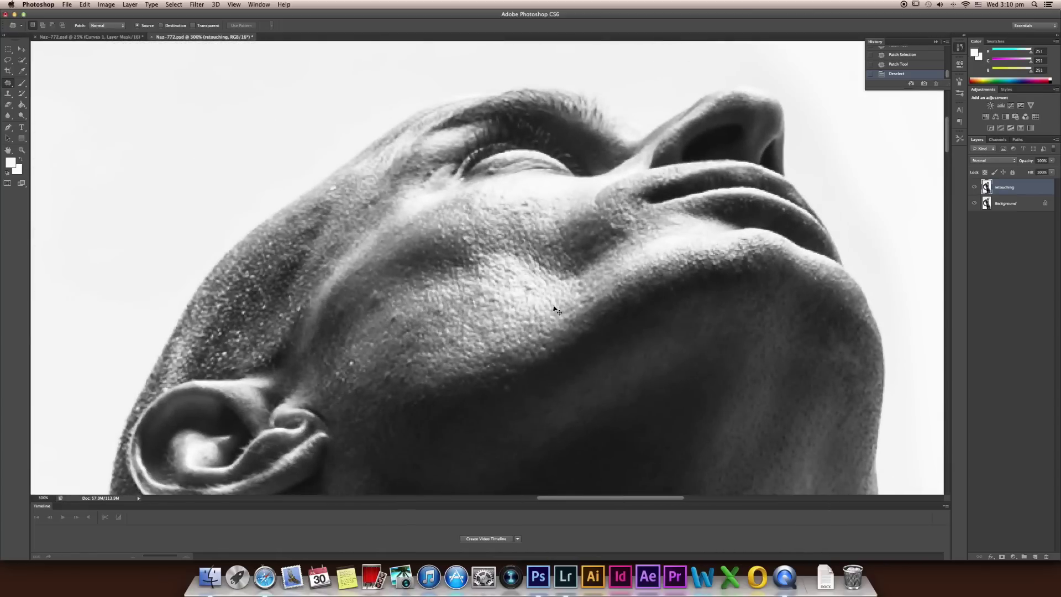
- Patch the small dark spots on the chest below the tattoo lettering, past the breastbone
{"action": "key", "text": "super+minus"}
{"action": "key", "text": "super+minus"}
{"action": "key", "text": "super+minus"}
{"action": "key", "text": "super+minus"}
{"action": "key", "text": "super+minus"}
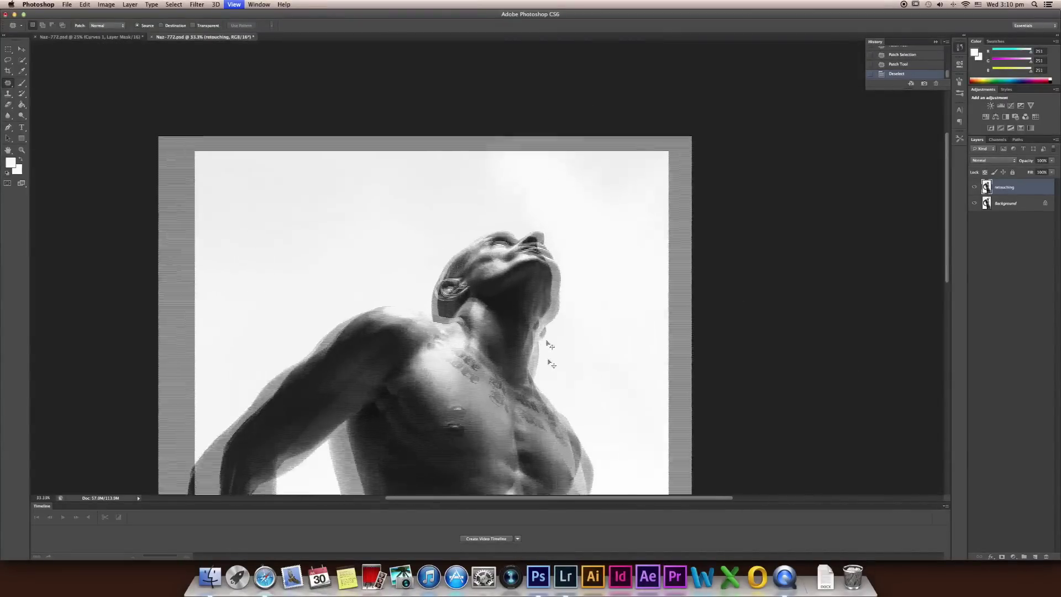
{"action": "key", "text": "super+plus"}
{"action": "key", "text": "super+plus"}
{"action": "key", "text": "super+plus"}
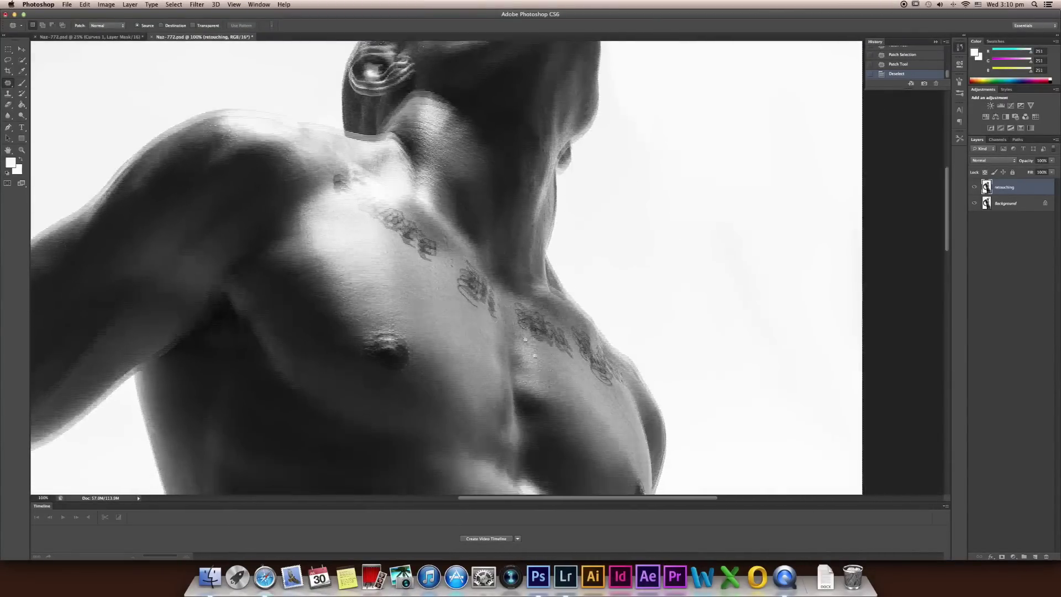
{"action": "key", "text": "super+plus"}
{"action": "key", "text": "super+plus"}
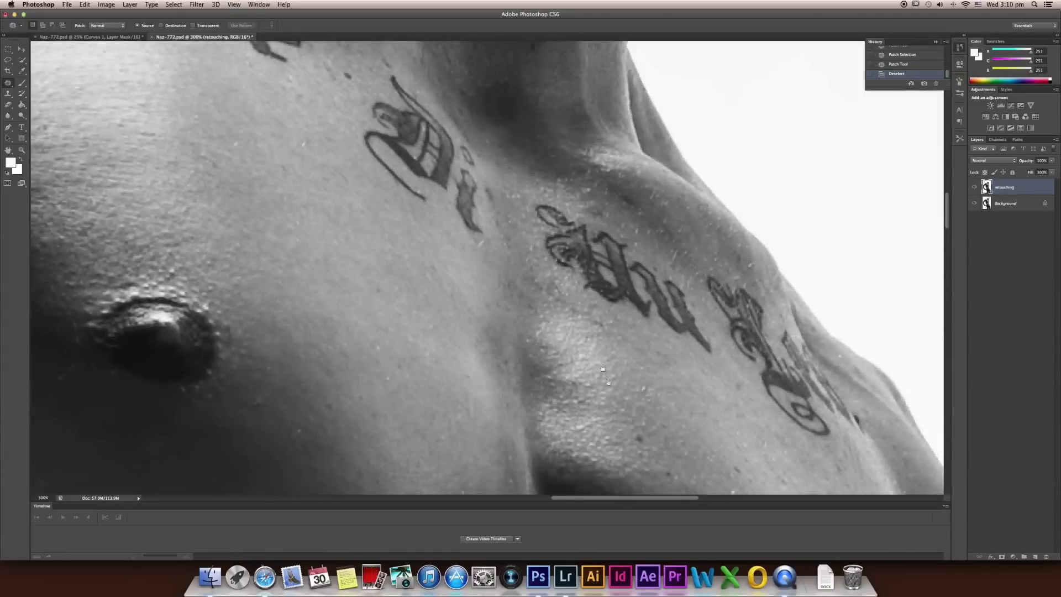
{"action": "scroll", "coordinate": [603, 369], "scroll_direction": "down", "scroll_amount": 5}
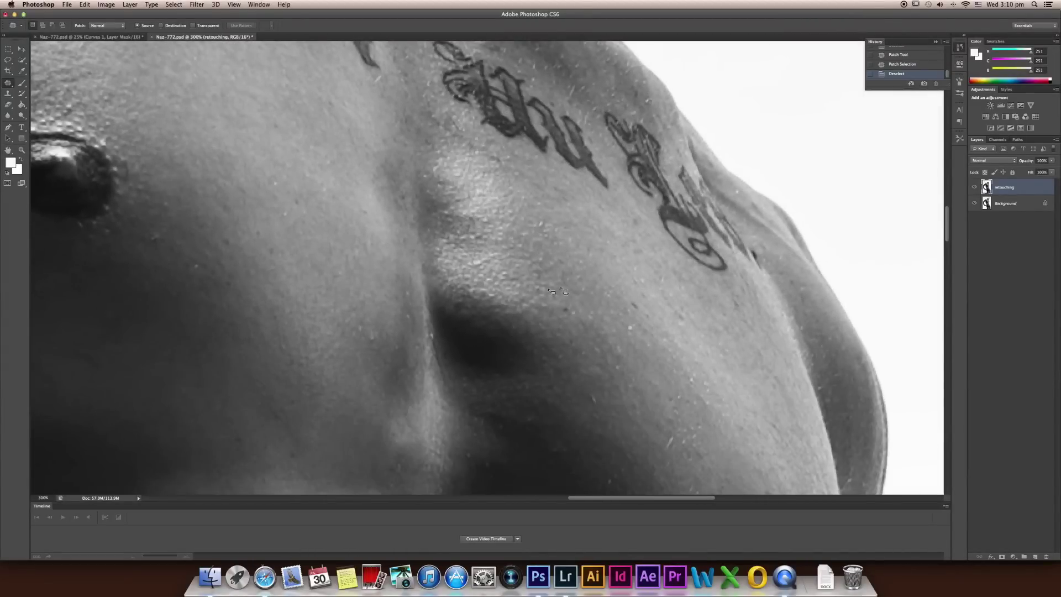
{"action": "left_click_drag", "start_coordinate": [548, 281], "coordinate": [648, 308]}
{"action": "scroll", "coordinate": [603, 394], "scroll_direction": "down", "scroll_amount": 15}
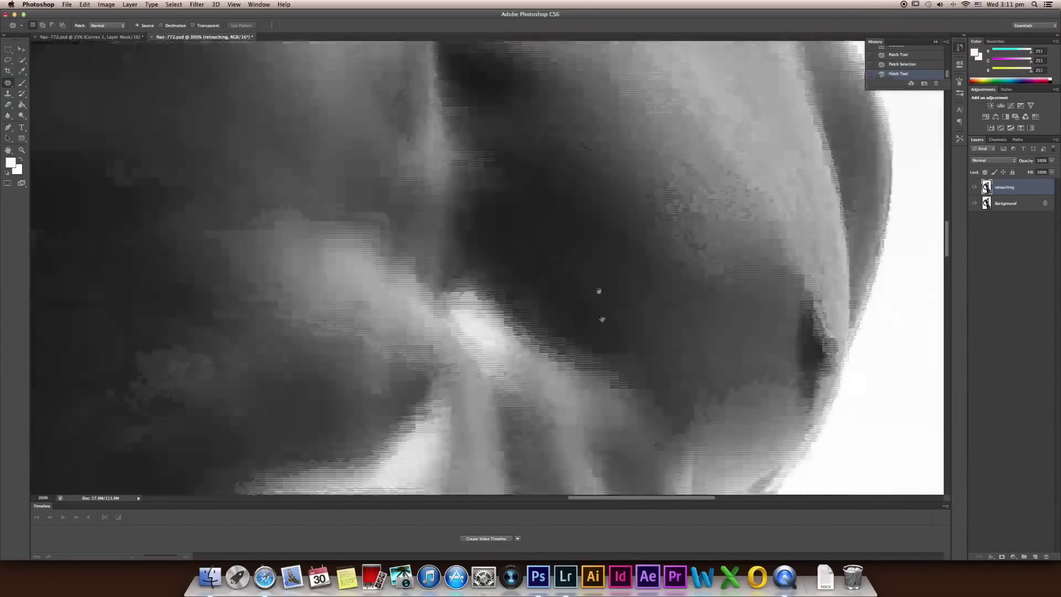
- Clear the patch selection on the torso and fit the whole portrait in view
{"action": "scroll", "coordinate": [608, 280], "scroll_direction": "up", "scroll_amount": 5}
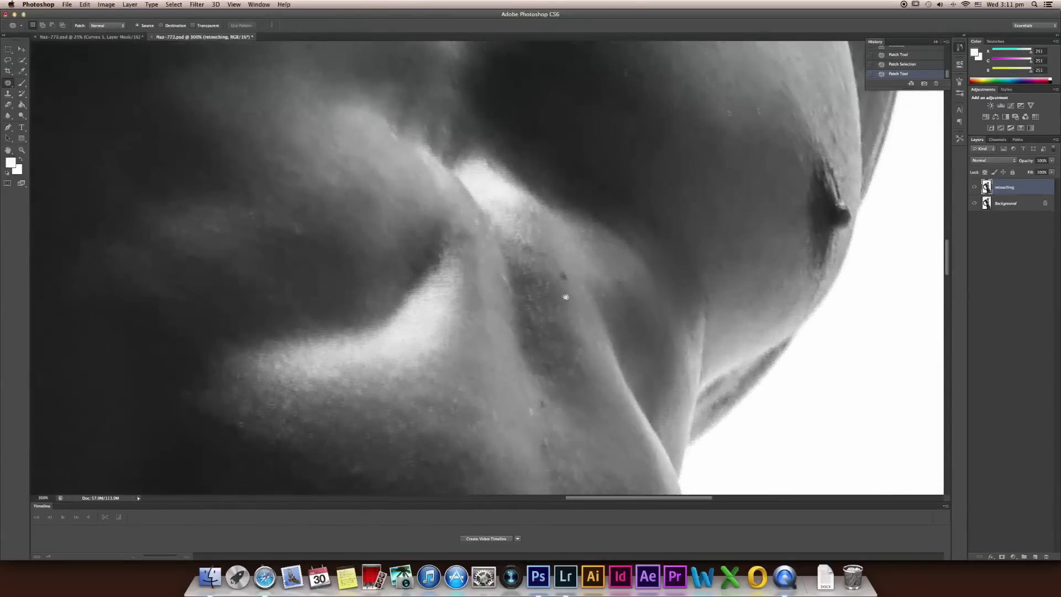
{"action": "key", "text": "super+d"}
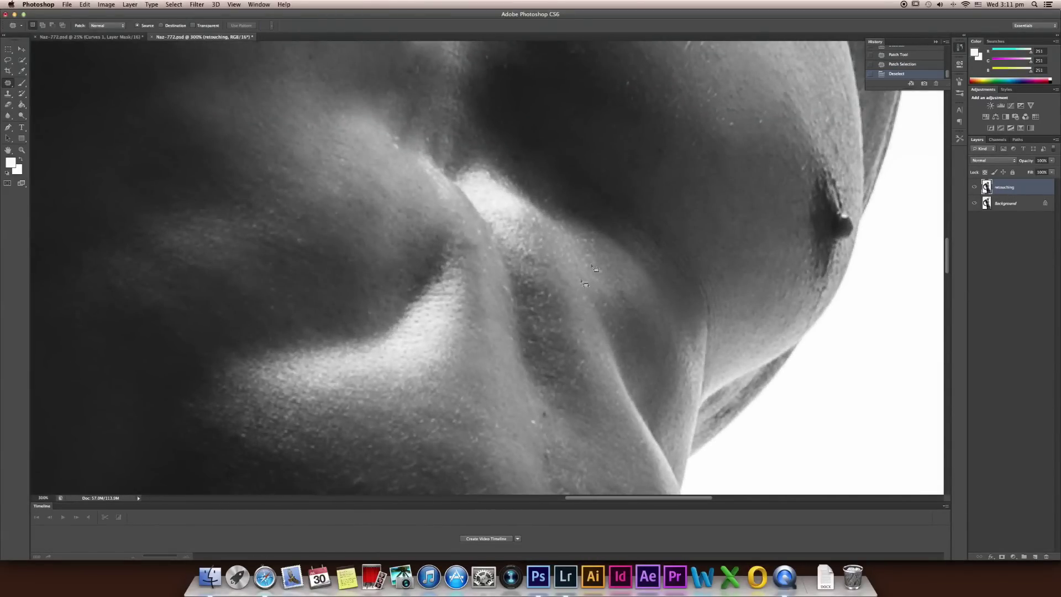
{"action": "key", "text": "super+0"}
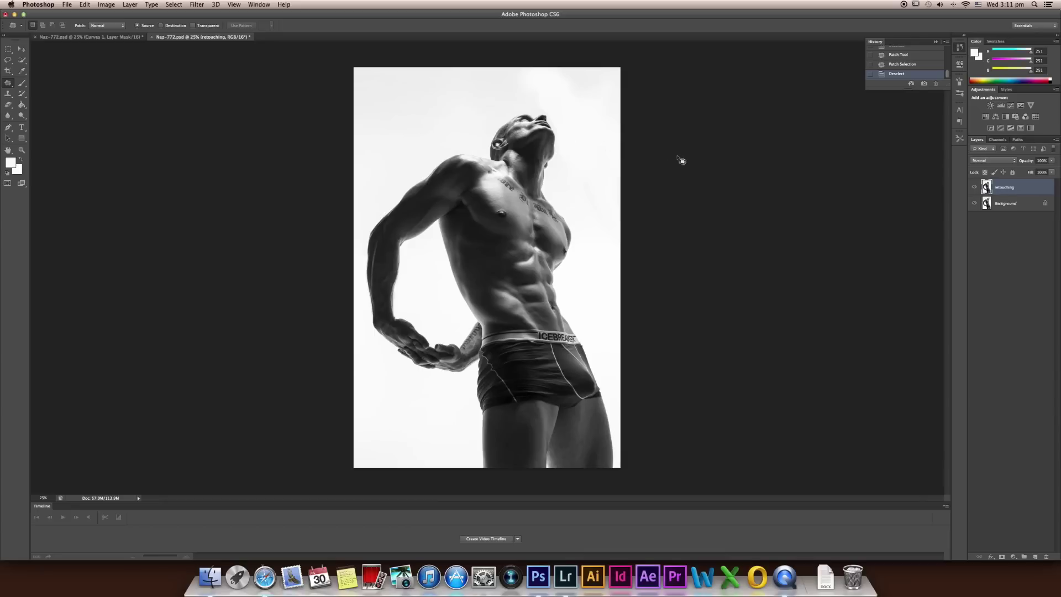
- Start the Liquify filter on the retouching layer and nudge the waist contour just above the hand behind the back
{"action": "key", "text": "super+shift+x"}
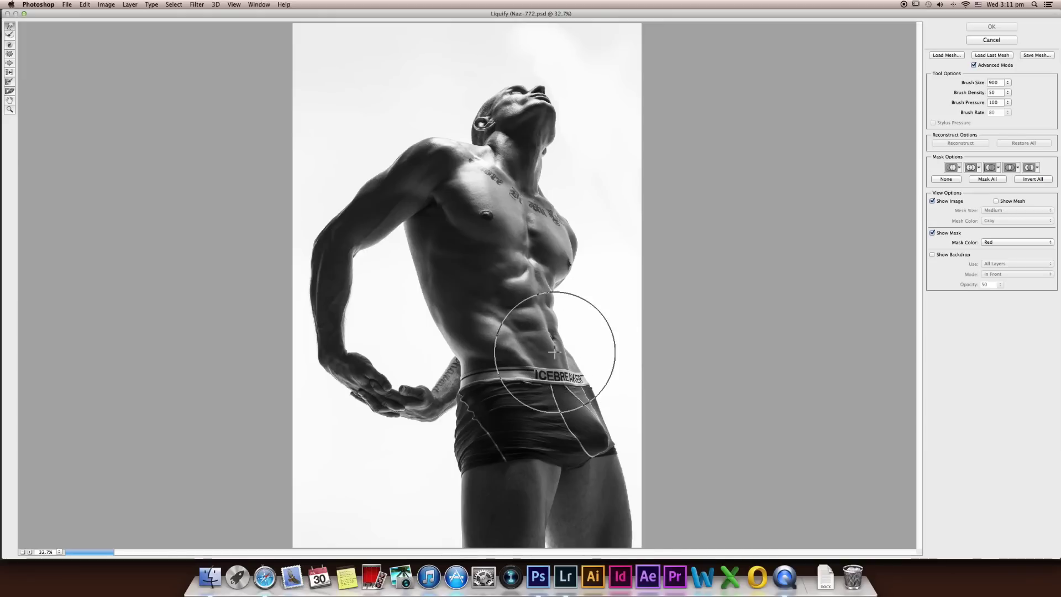
{"action": "key", "text": "bracketright"}
{"action": "key", "text": "bracketleft"}
{"action": "key", "text": "bracketleft"}
{"action": "key", "text": "bracketleft"}
{"action": "left_click_drag", "start_coordinate": [443, 345], "coordinate": [445, 347]}
{"action": "key", "text": "bracketright"}
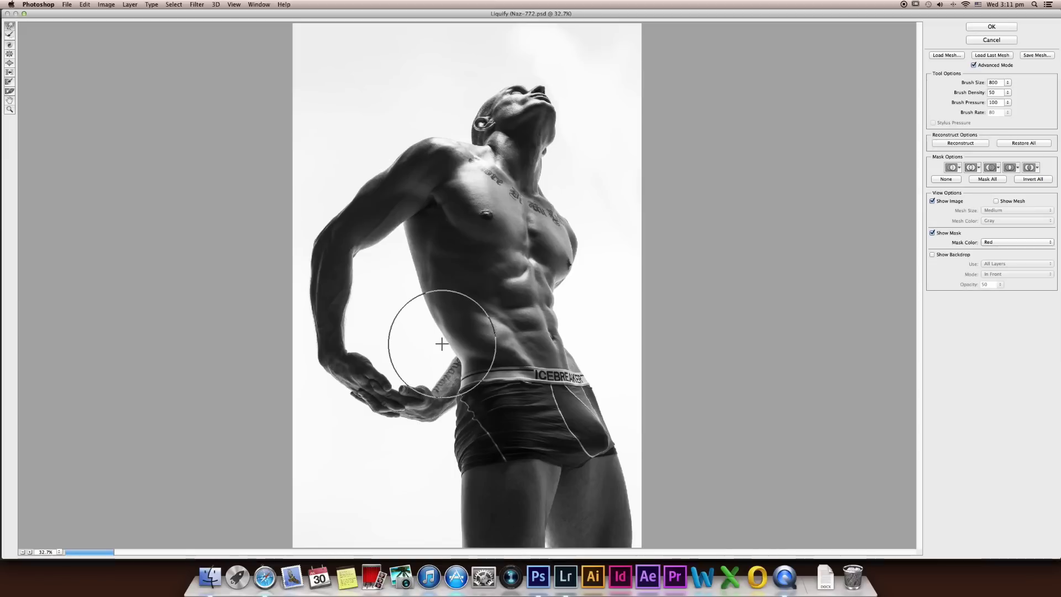
{"action": "key", "text": "bracketright"}
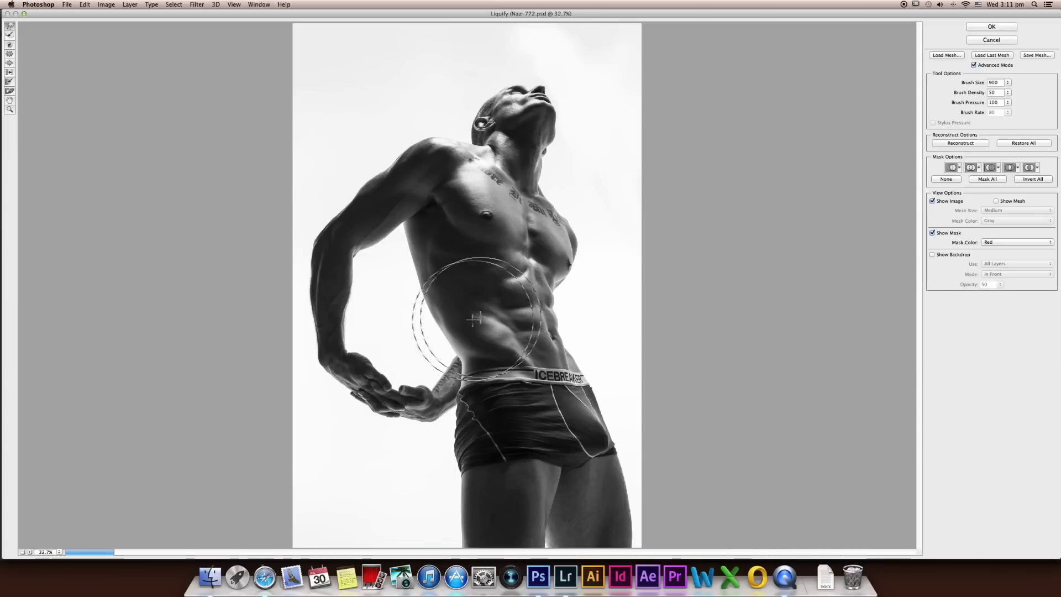
- Reshape the contour of the raised shoulder and upper arm in Liquify, using a brush size of about 600 to 800
{"action": "key", "text": "bracketleft"}
{"action": "key", "text": "bracketleft"}
{"action": "key", "text": "bracketleft"}
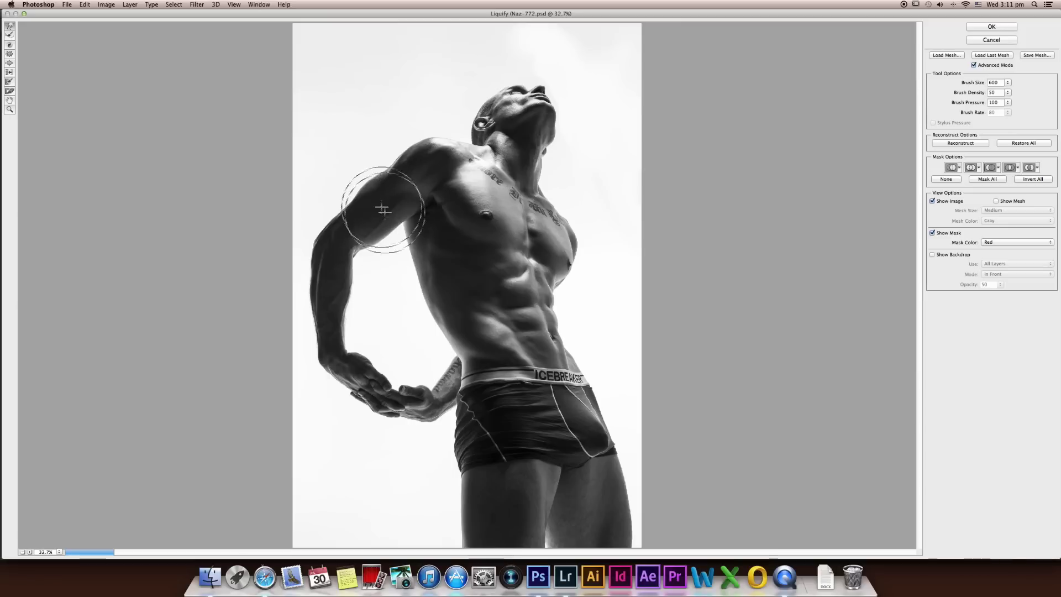
{"action": "key", "text": "bracketleft"}
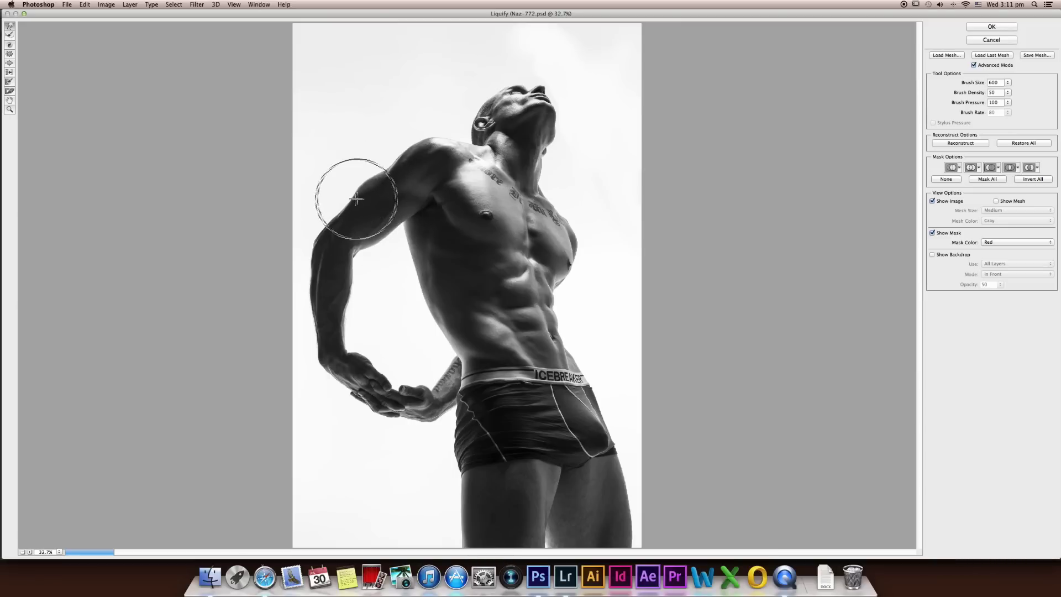
{"action": "key", "text": "bracketright"}
{"action": "key", "text": "bracketright"}
{"action": "key", "text": "bracketright"}
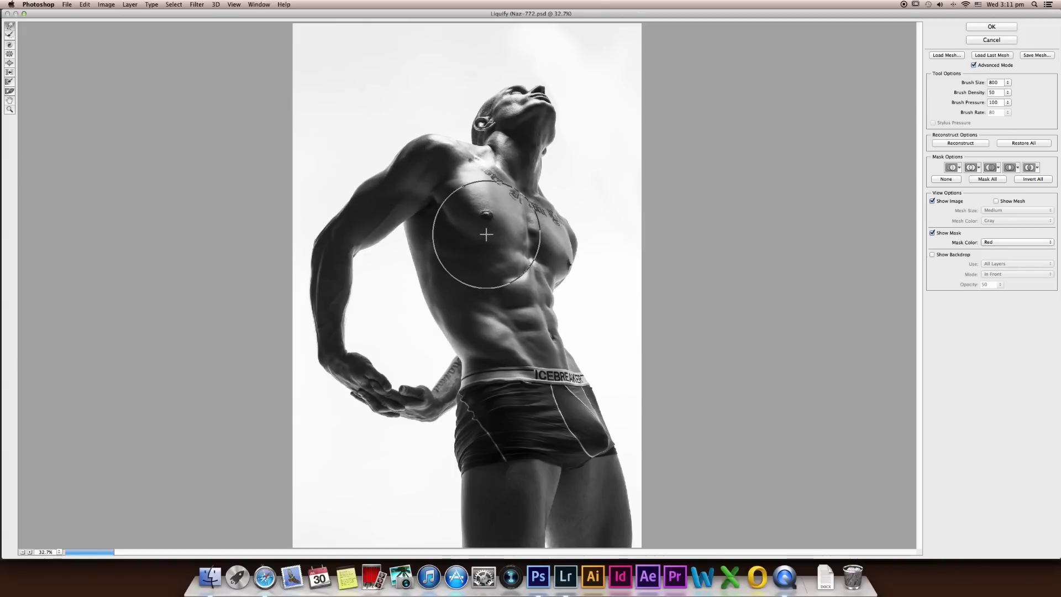
- Push out the far chest contour with a Liquify brush size of 900, and apply the filter
{"action": "key", "text": "bracketright"}
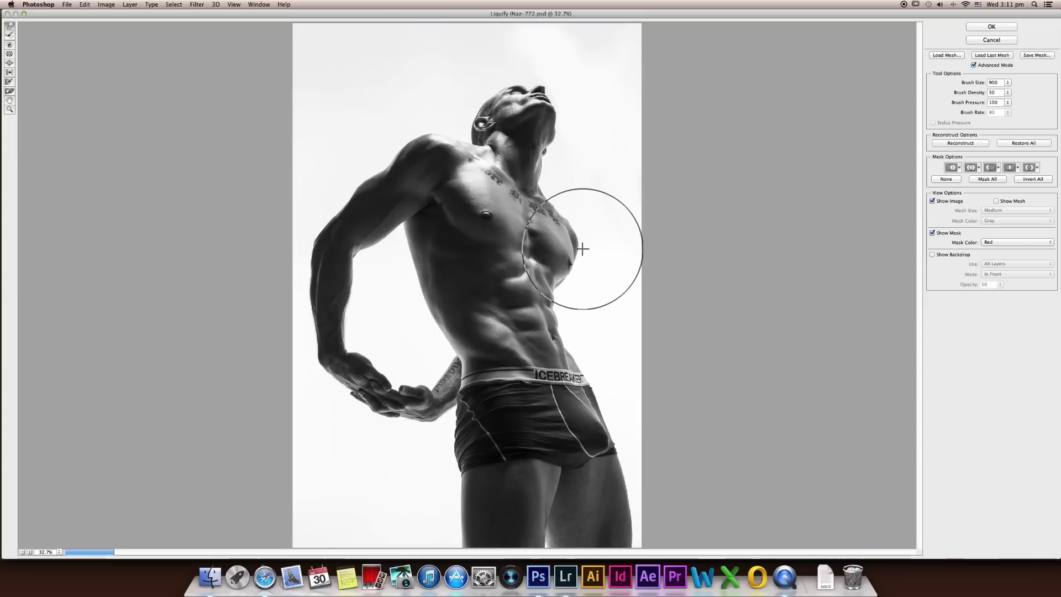
{"action": "left_click_drag", "start_coordinate": [580, 233], "coordinate": [582, 230]}
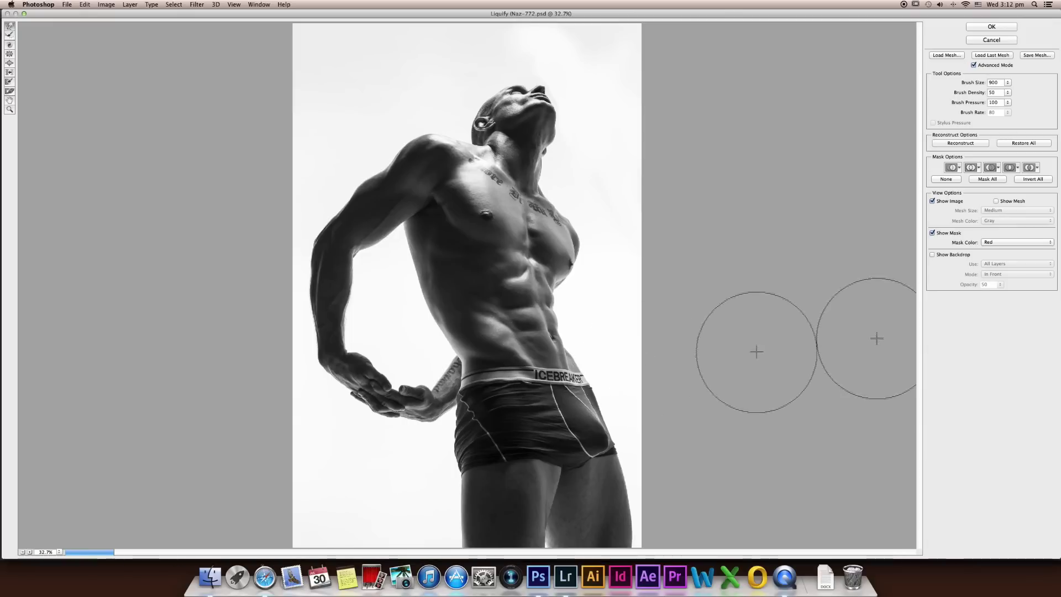
{"action": "key", "text": "bracketright"}
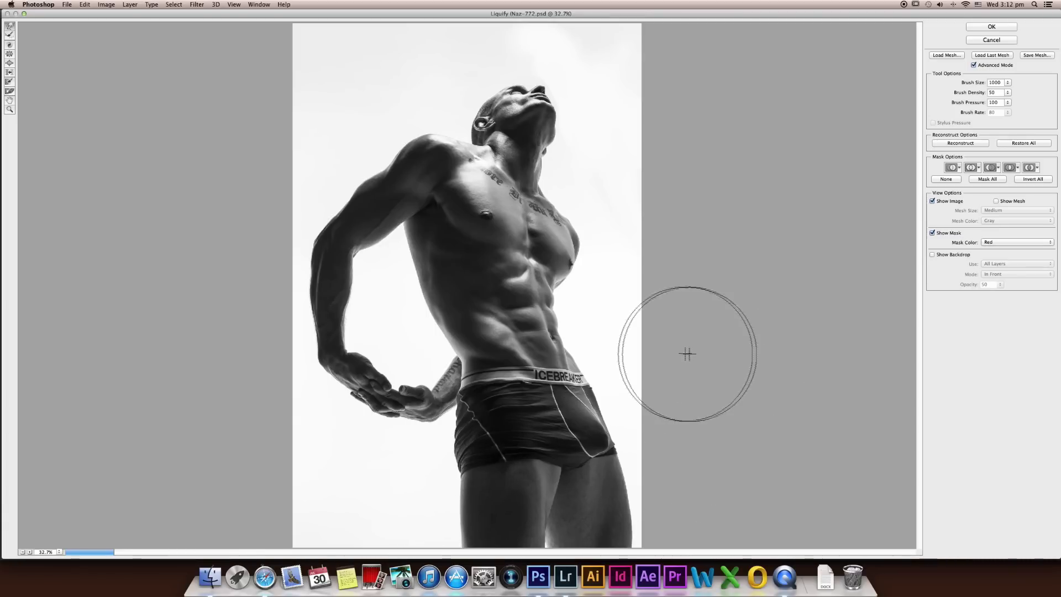
{"action": "left_click", "coordinate": [990, 28]}
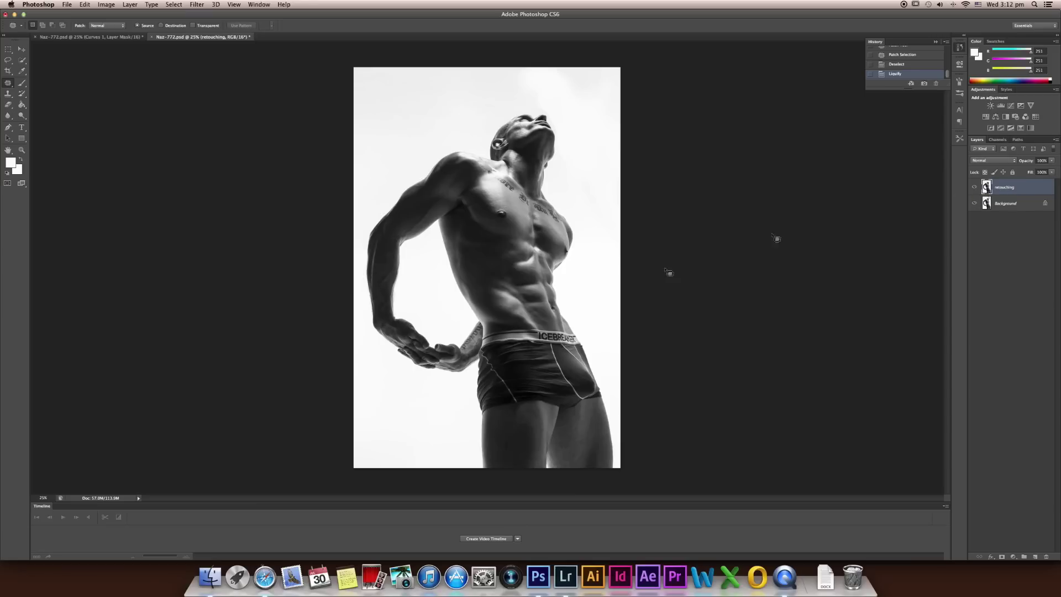
- Toggle the retouching layer's visibility to compare the retouched portrait with the original
{"action": "left_click", "coordinate": [975, 188]}
{"action": "left_click", "coordinate": [975, 188]}
{"action": "left_click", "coordinate": [976, 188]}
{"action": "left_click", "coordinate": [975, 188]}
- Add a new layer above the retouching layer and fill the whole canvas with 50% Gray in Normal mode at 100% opacity
{"action": "left_click", "coordinate": [1035, 557]}
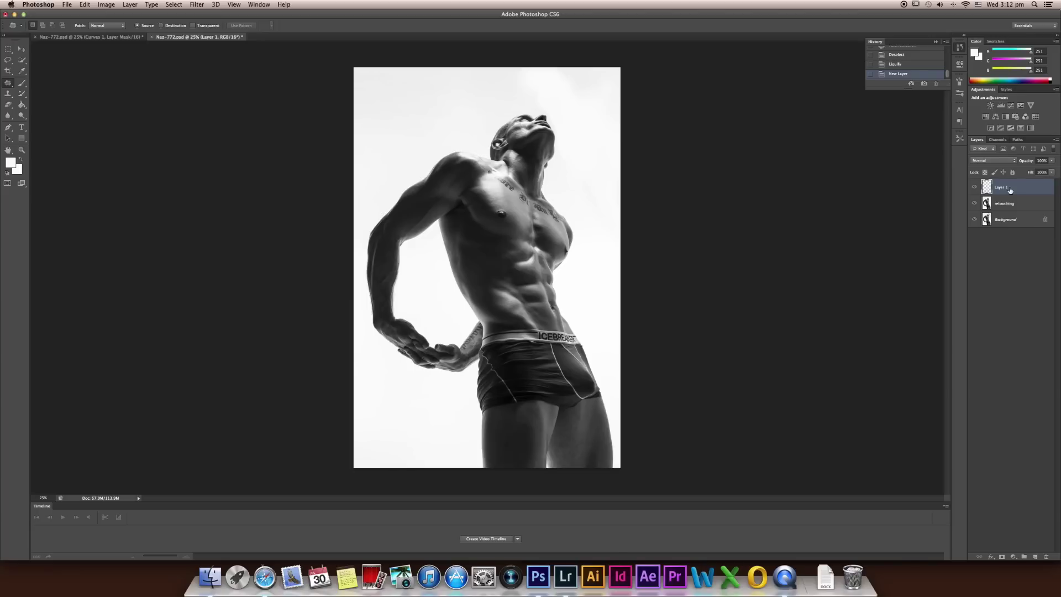
{"action": "left_click", "coordinate": [9, 51]}
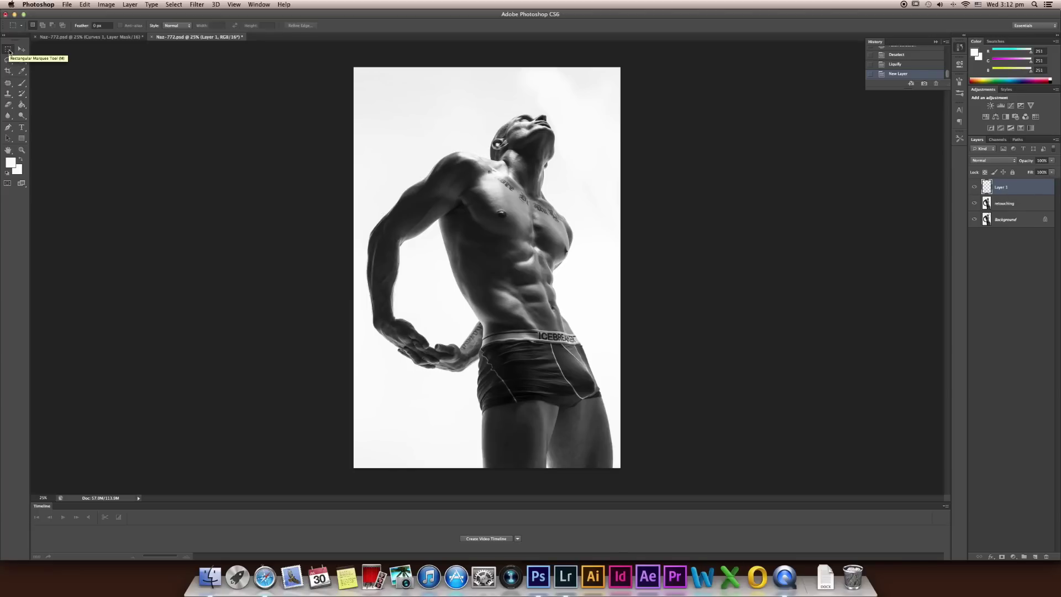
{"action": "key", "text": "super+a"}
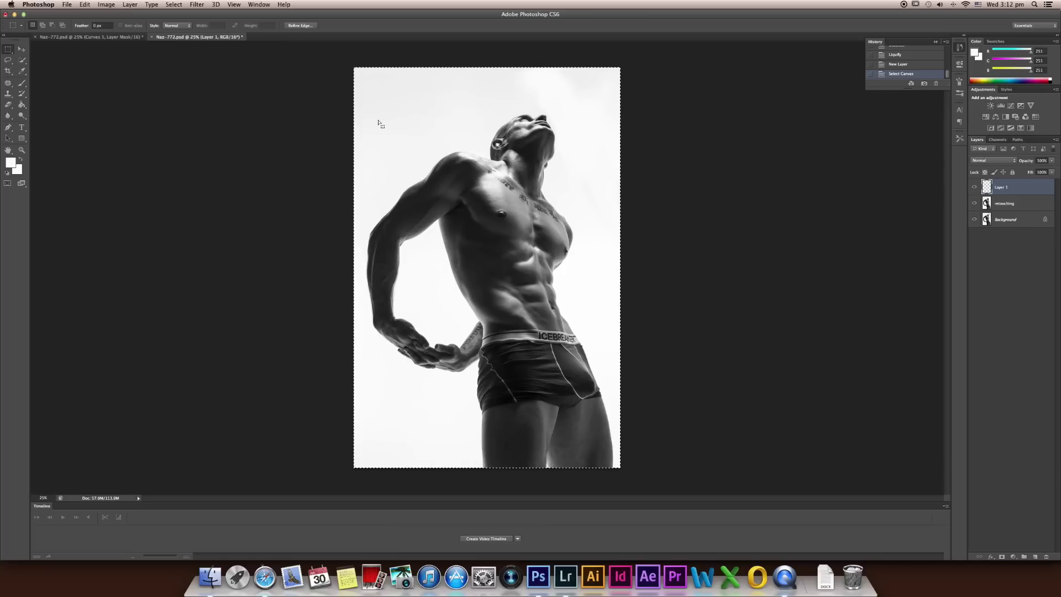
{"action": "key", "text": "super+d"}
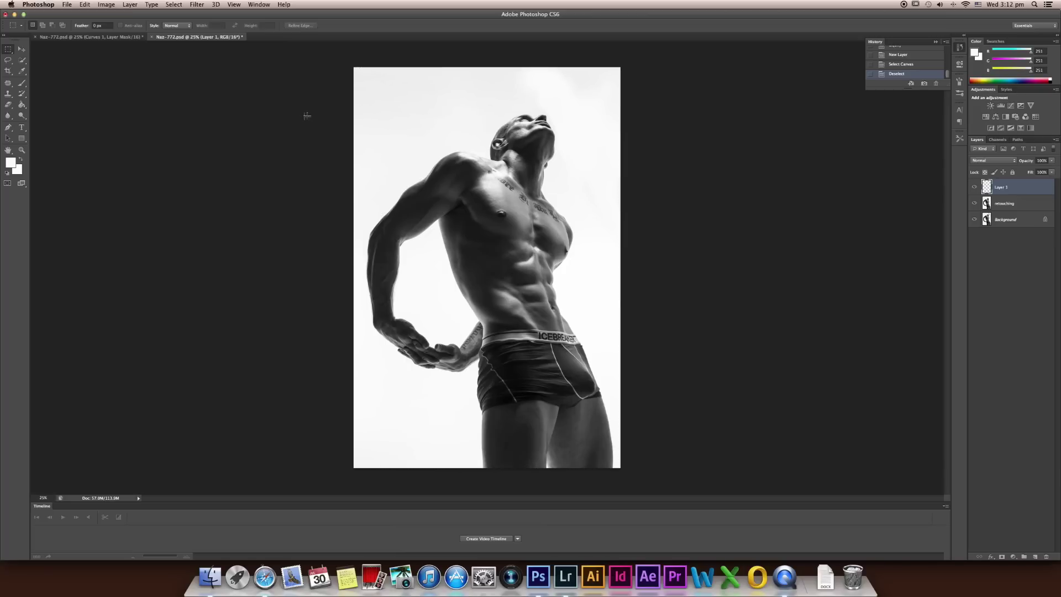
{"action": "key", "text": "super+a"}
{"action": "right_click", "coordinate": [424, 142]}
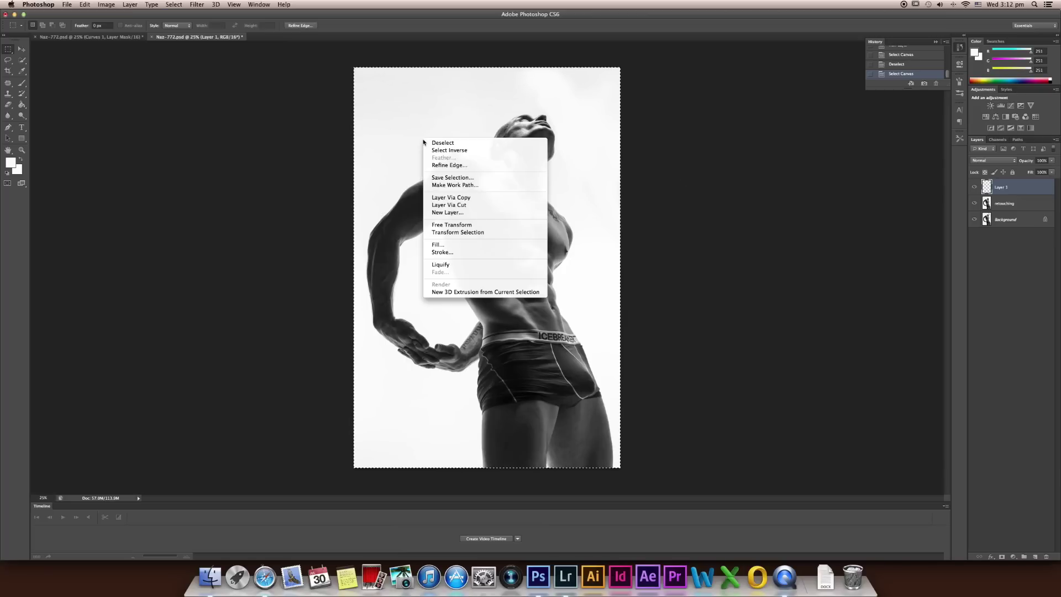
{"action": "left_click", "coordinate": [468, 244]}
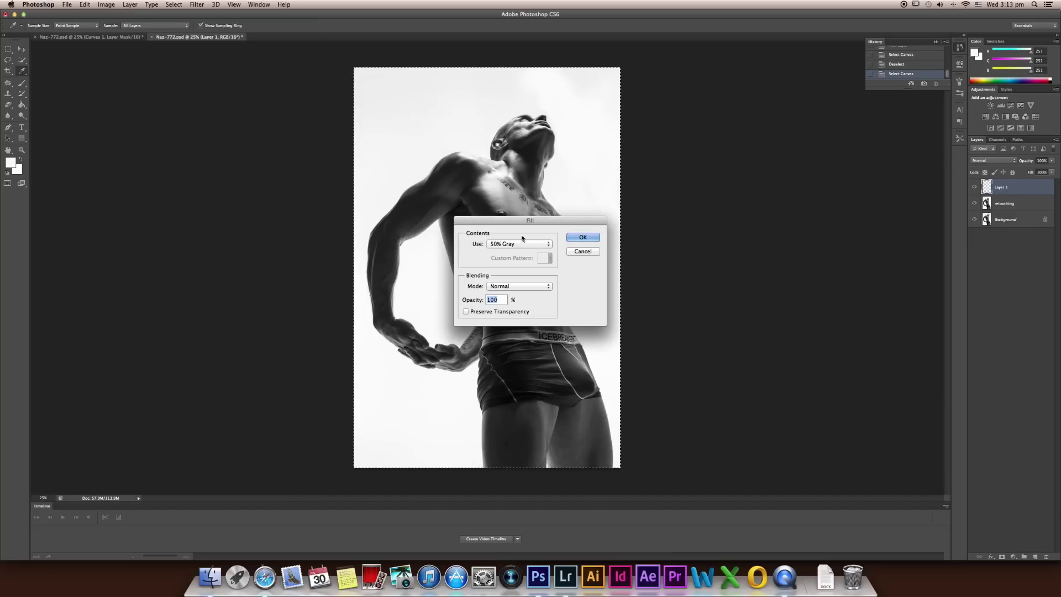
{"action": "left_click_drag", "start_coordinate": [522, 222], "coordinate": [675, 227]}
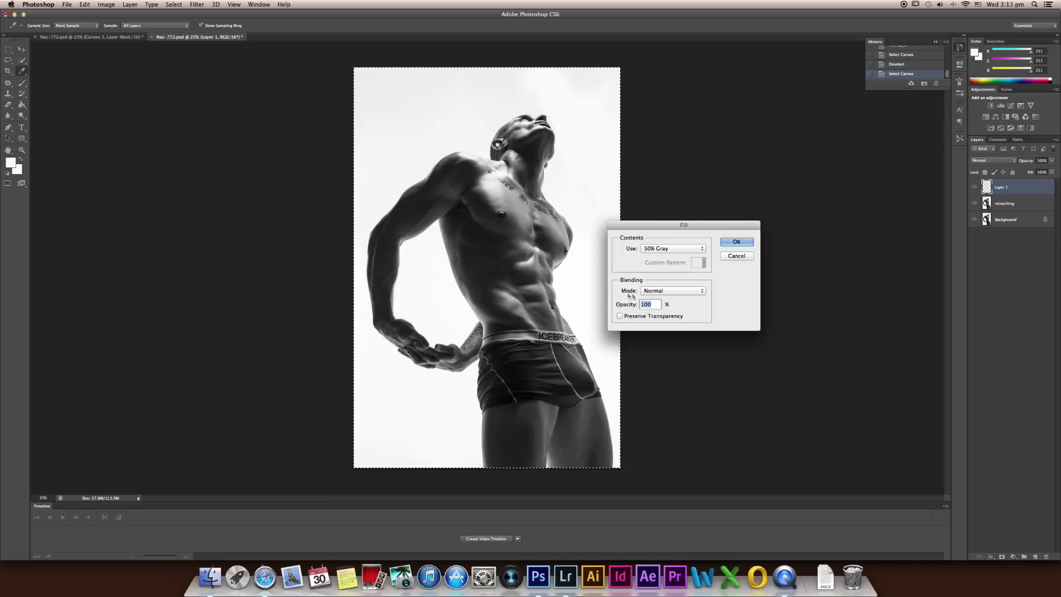
{"action": "left_click", "coordinate": [737, 244]}
{"action": "key", "text": "m"}
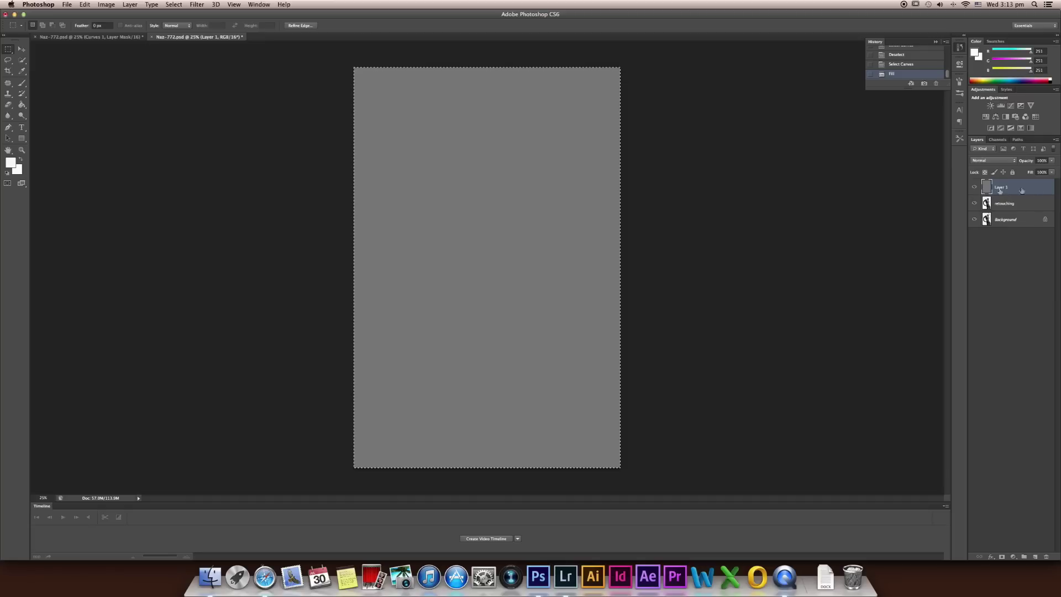
- Duplicate the gray layer, setting the upper copy's blend mode to Overlay and the lower one's to Soft Light
{"action": "key", "text": "ctrl+j"}
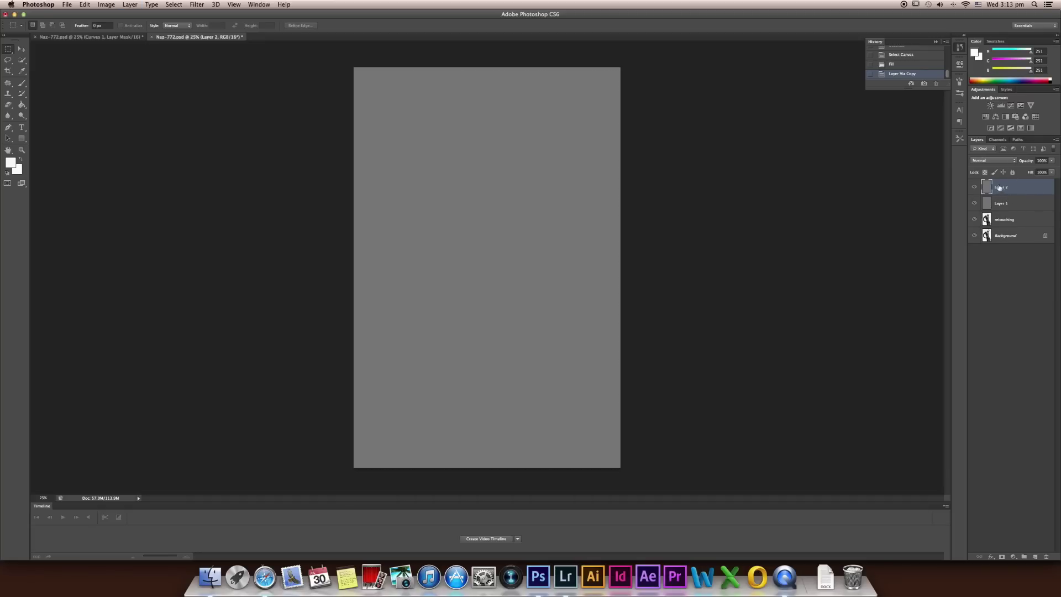
{"action": "left_click", "coordinate": [990, 161]}
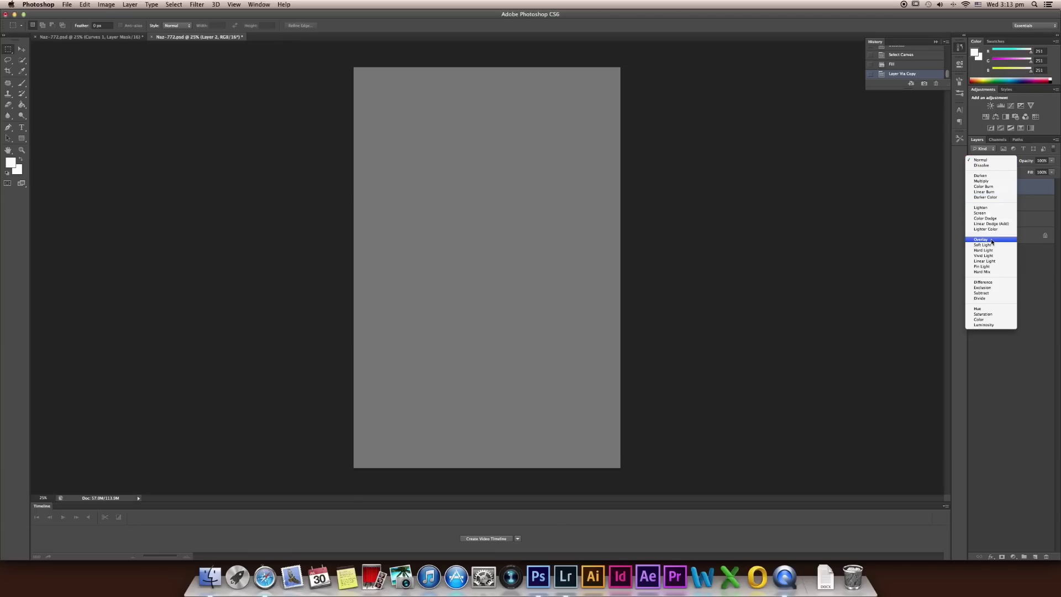
{"action": "left_click", "coordinate": [991, 240]}
{"action": "left_click", "coordinate": [1001, 209]}
{"action": "left_click", "coordinate": [1002, 161]}
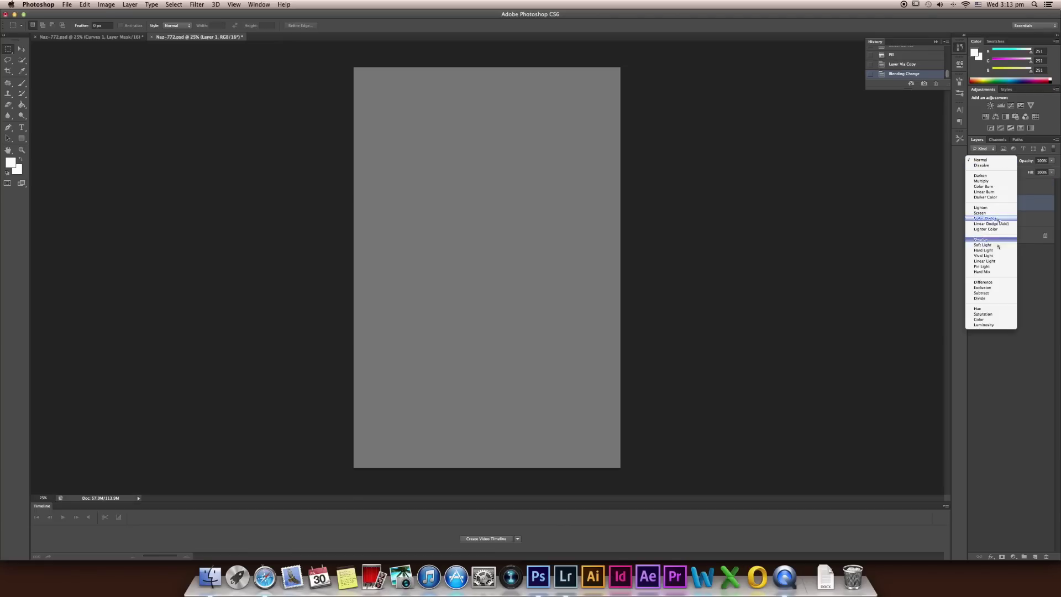
{"action": "left_click", "coordinate": [990, 246]}
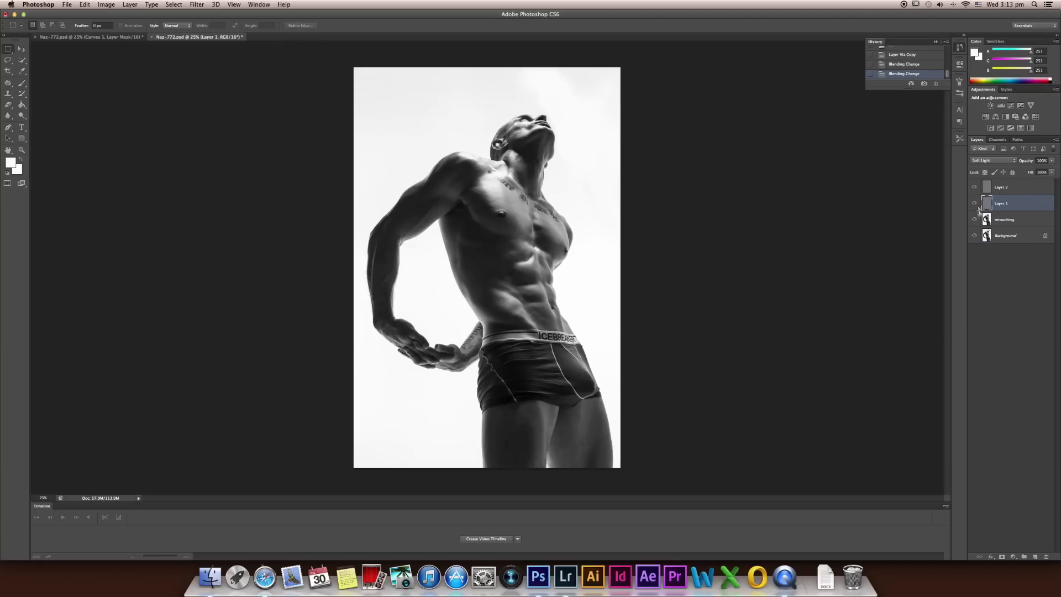
- Group the two gray layers, name the group H&S, and expand it
{"action": "left_click", "coordinate": [976, 188]}
{"action": "left_click", "coordinate": [974, 204]}
{"action": "left_click", "coordinate": [1022, 193], "text": "shift"}
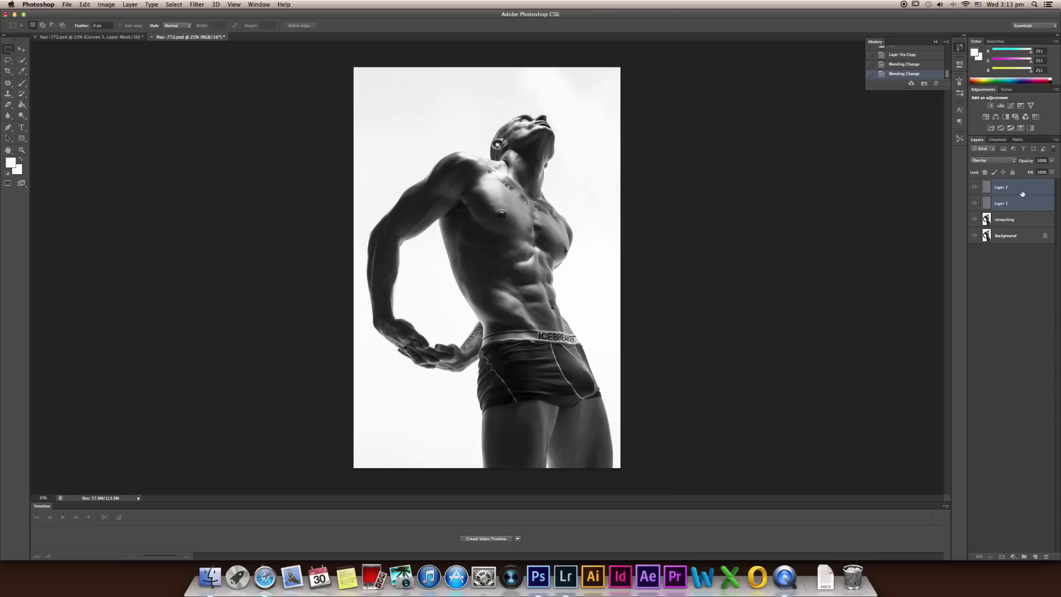
{"action": "key", "text": "super+g"}
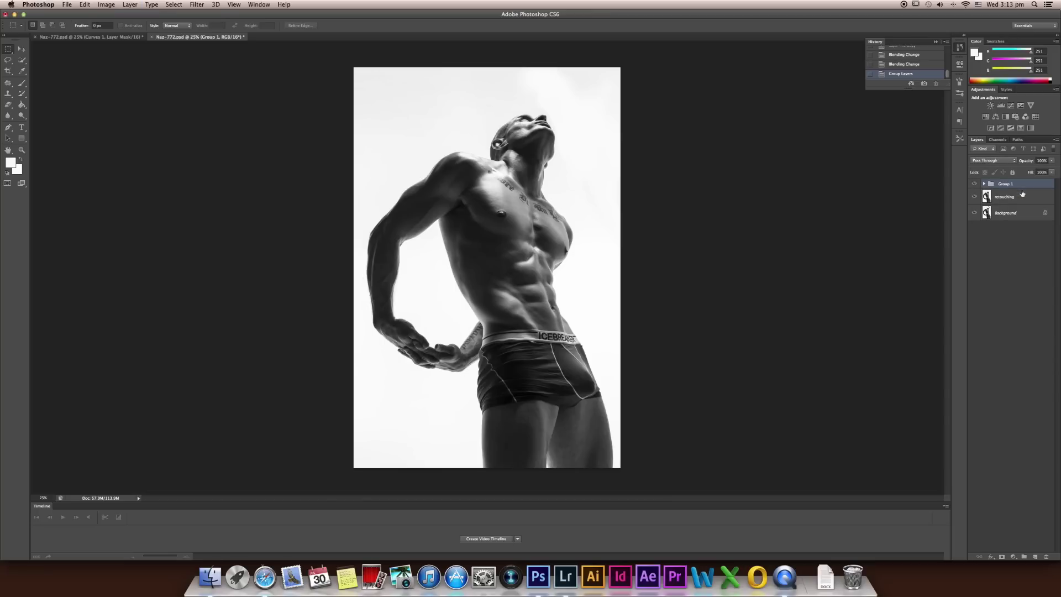
{"action": "double_click", "coordinate": [1006, 184]}
{"action": "key", "text": "Return"}
{"action": "left_click", "coordinate": [984, 184]}
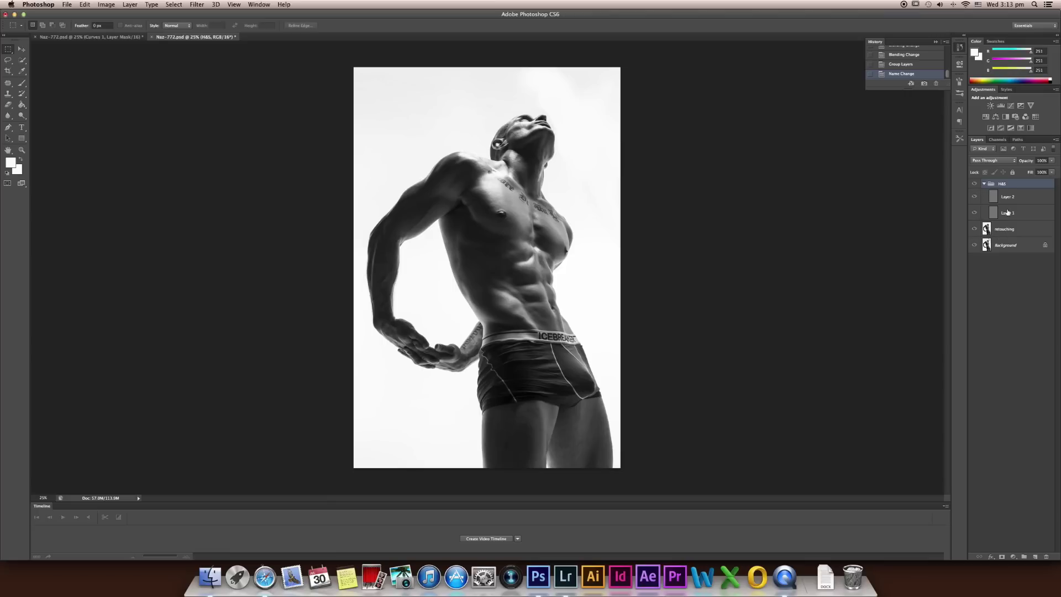
- Select the Soft Light gray layer for painting with the Brush tool and set the foreground color to pure white (RGB 255)
{"action": "left_click", "coordinate": [1007, 212]}
{"action": "key", "text": "b"}
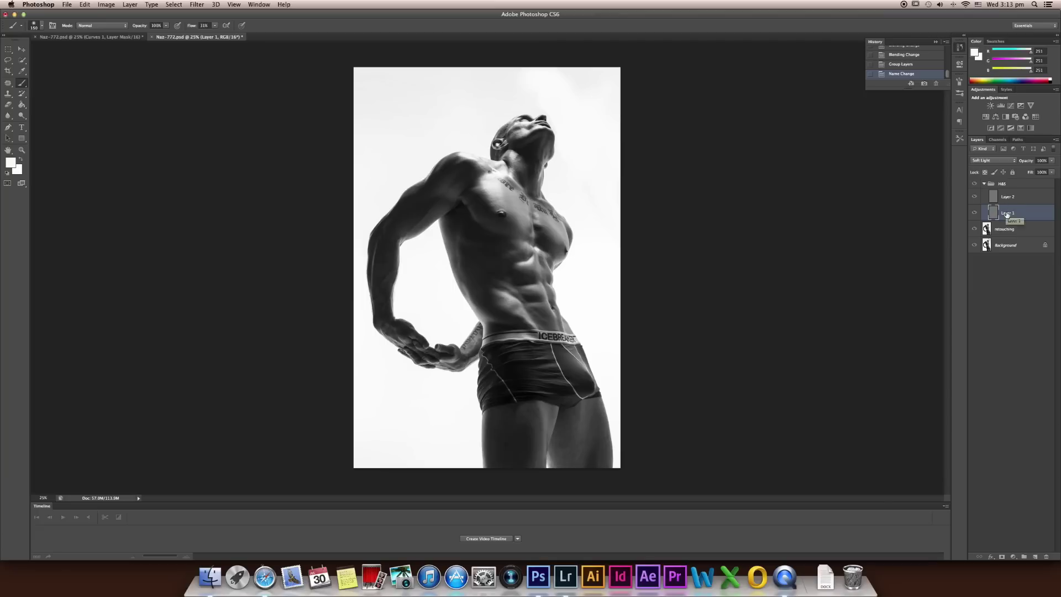
{"action": "left_click", "coordinate": [9, 162]}
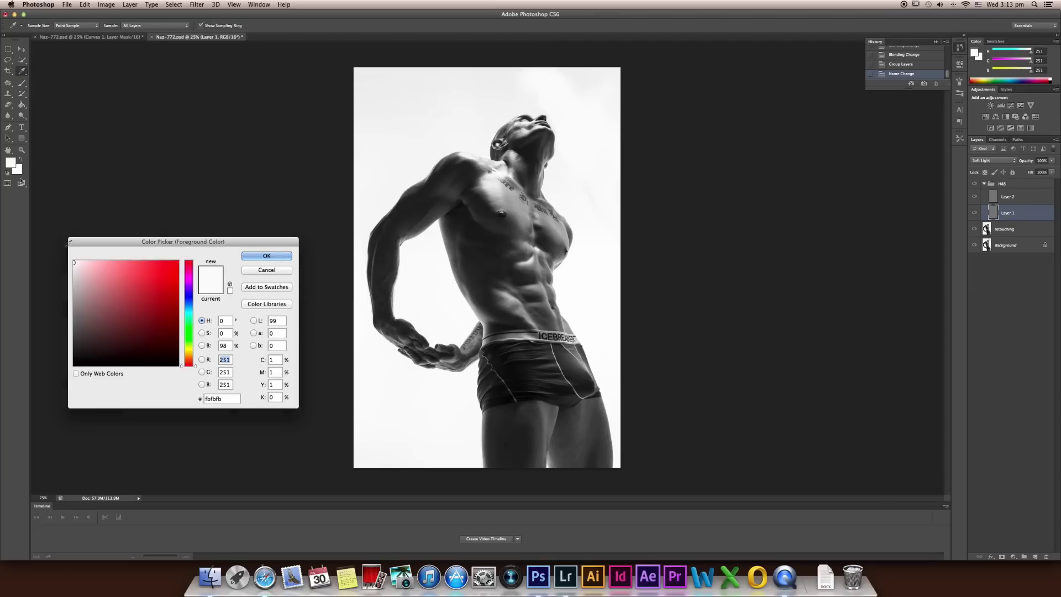
{"action": "left_click", "coordinate": [256, 256]}
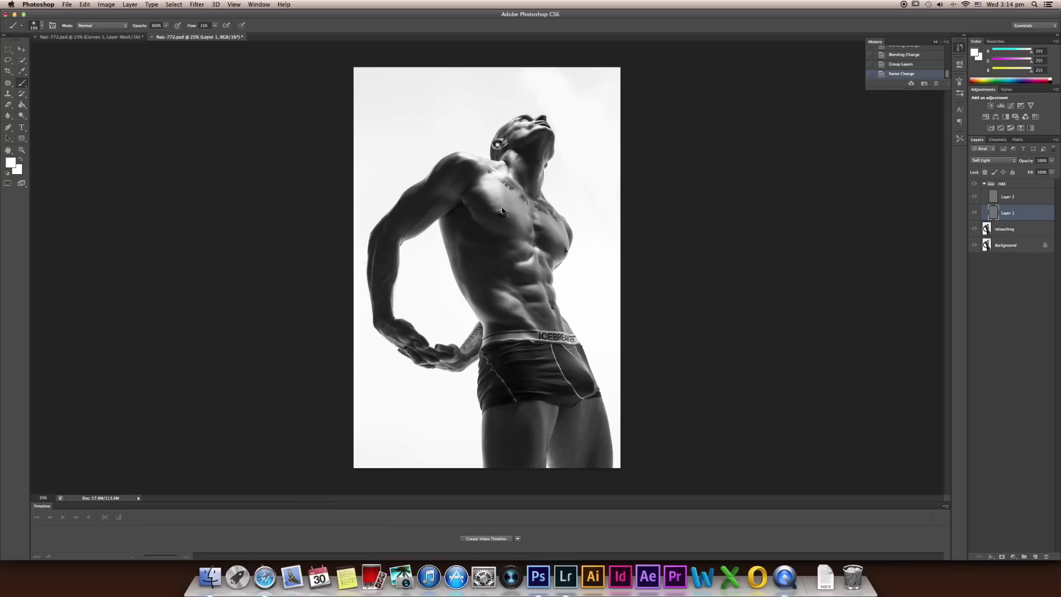
- Lower the brush opacity to 7%
{"action": "key", "text": "super+equal"}
{"action": "key", "text": "super+equal"}
{"action": "key", "text": "super+equal"}
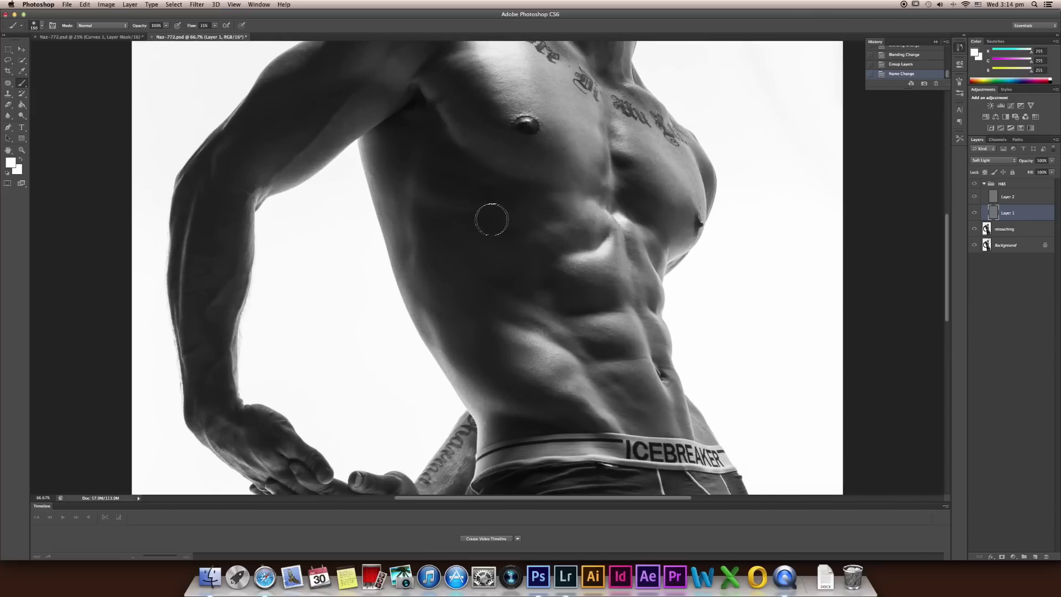
{"action": "left_click_drag", "start_coordinate": [414, 229], "coordinate": [479, 291]}
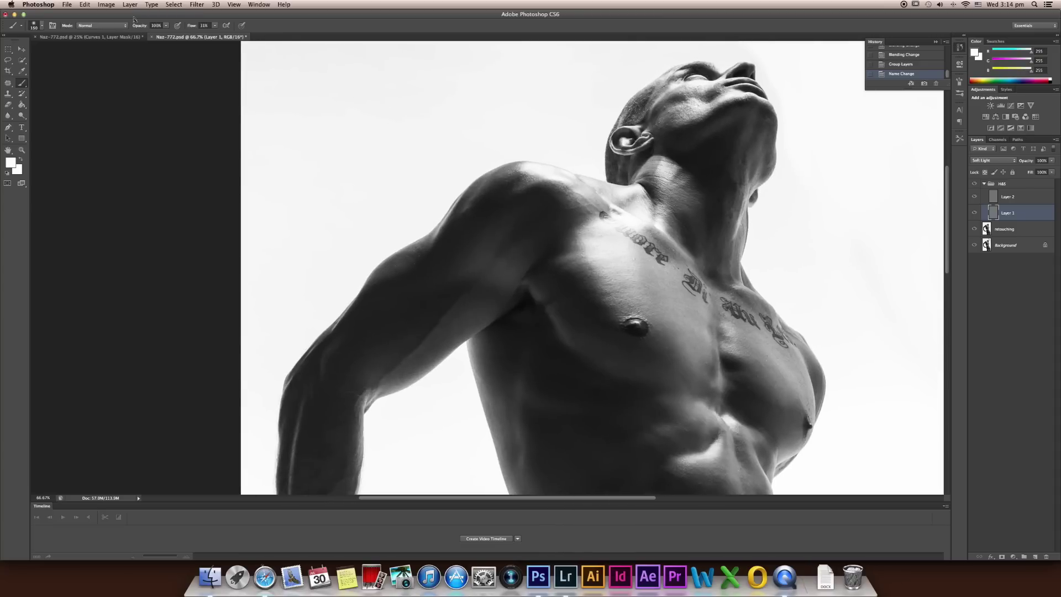
{"action": "left_click_drag", "start_coordinate": [141, 26], "coordinate": [118, 30]}
{"action": "left_click_drag", "start_coordinate": [101, 35], "coordinate": [138, 29]}
{"action": "key", "text": "super+minus"}
{"action": "key", "text": "super+minus"}
{"action": "key", "text": "super+minus"}
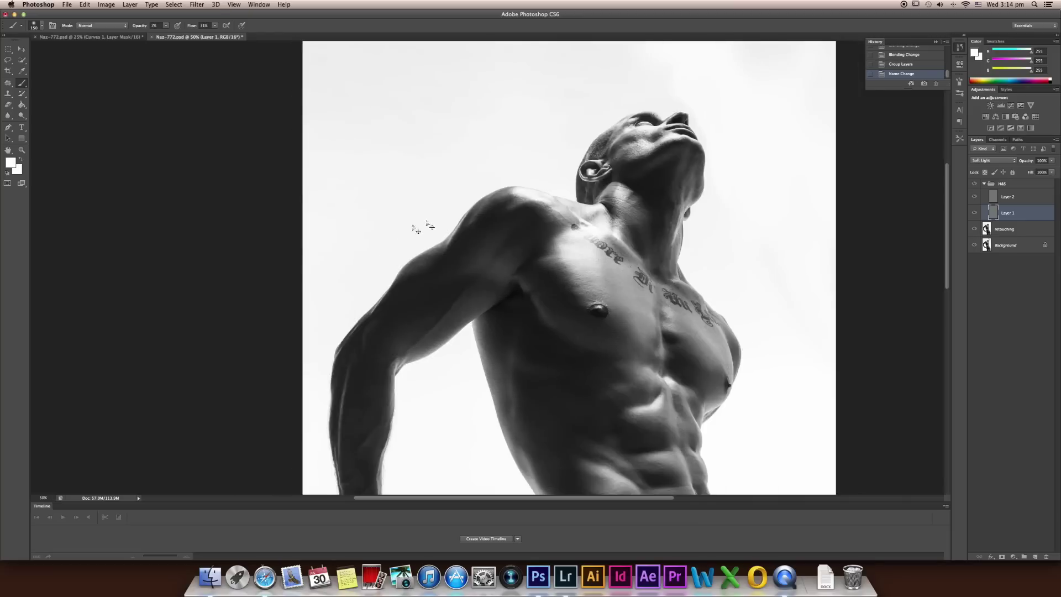
{"action": "key", "text": "super+plus"}
{"action": "key", "text": "super+plus"}
{"action": "key", "text": "super+plus"}
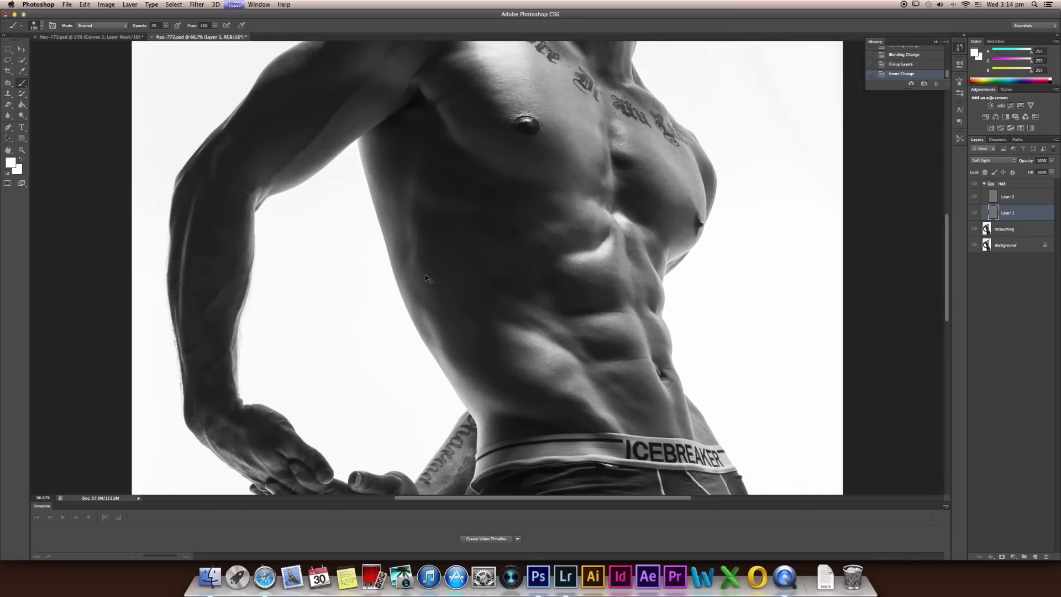
- Examine the whole figure and the torso to judge where the body needs highlights
{"action": "key", "text": "super+minus"}
{"action": "key", "text": "super+minus"}
{"action": "key", "text": "super+plus"}
{"action": "key", "text": "super+minus"}
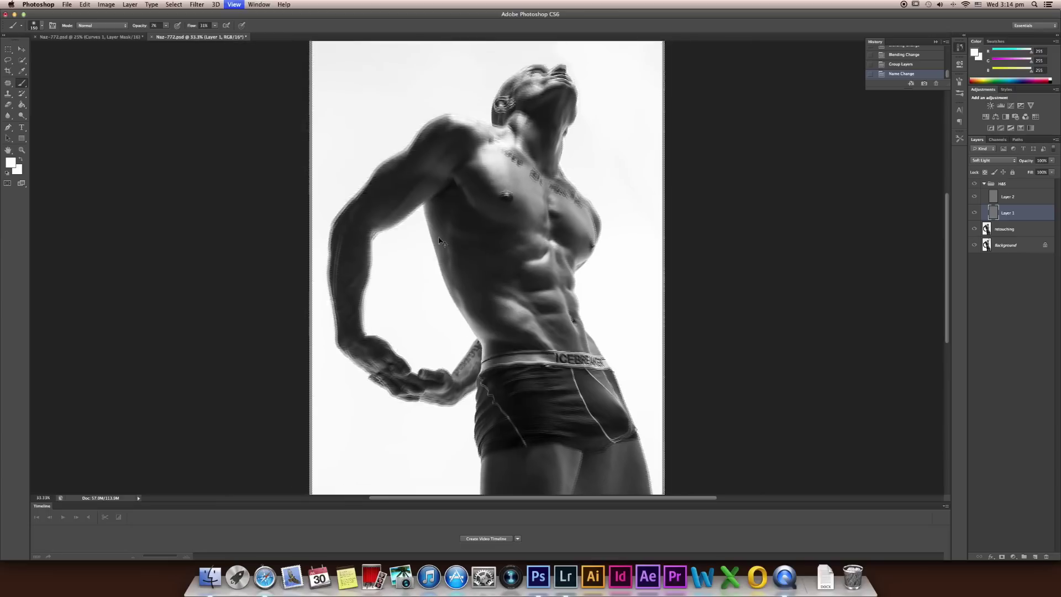
{"action": "key", "text": "super+minus"}
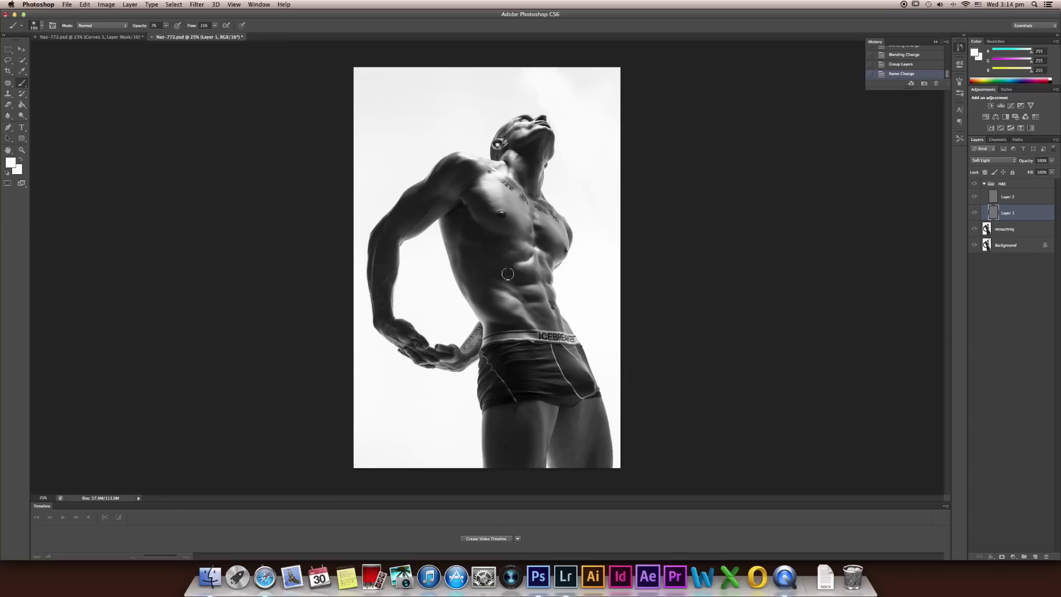
{"action": "key", "text": "super+plus"}
{"action": "key", "text": "super+plus"}
{"action": "key", "text": "super+plus"}
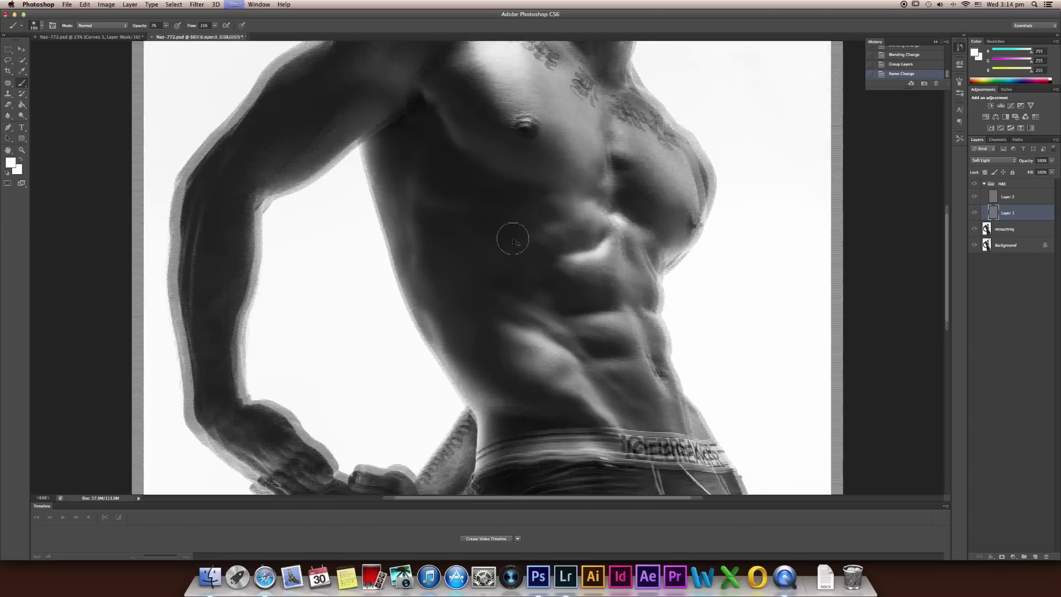
- Paint thin white highlights along the upper contour of the raised shoulder with a much smaller brush
{"action": "key", "text": "bracketleft"}
{"action": "key", "text": "bracketleft"}
{"action": "scroll", "coordinate": [508, 237], "scroll_direction": "left", "scroll_amount": 5}
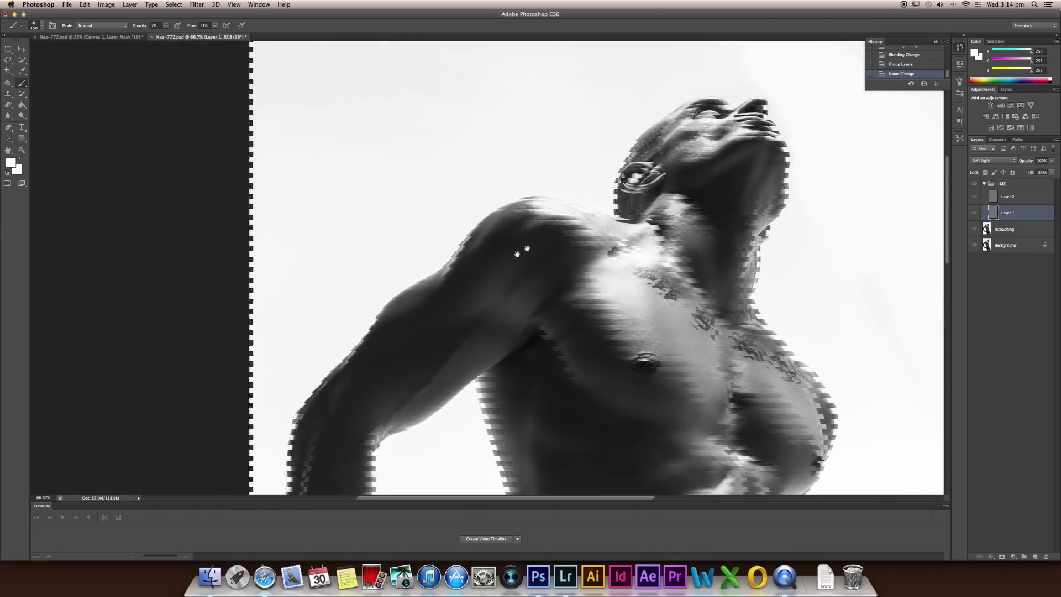
{"action": "key", "text": "bracketleft"}
{"action": "key", "text": "bracketleft"}
{"action": "key", "text": "bracketleft"}
{"action": "key", "text": "bracketleft"}
{"action": "key", "text": "bracketleft"}
{"action": "key", "text": "bracketleft"}
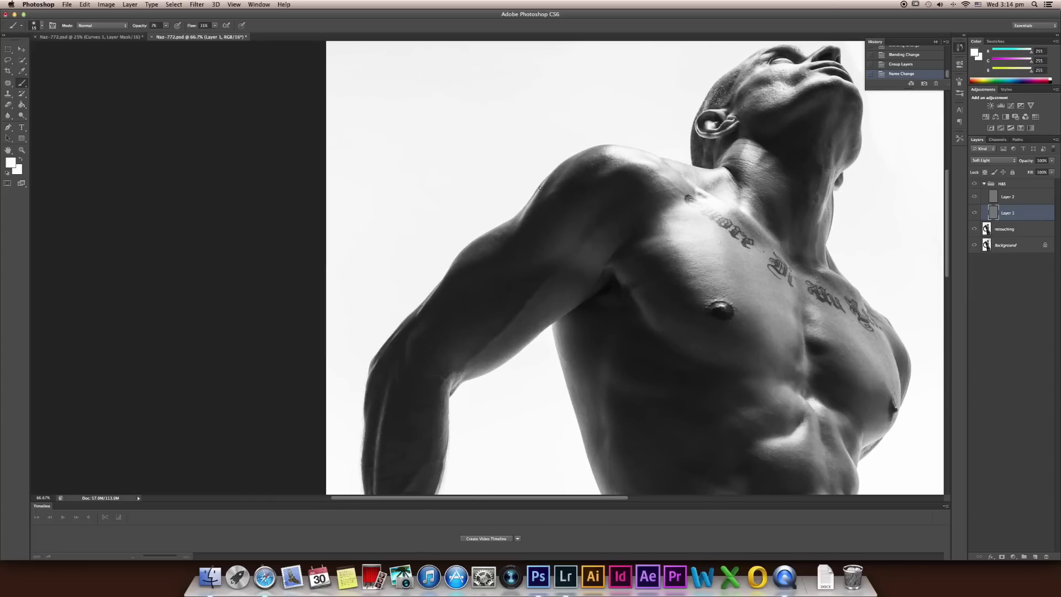
{"action": "left_click", "coordinate": [529, 204]}
{"action": "scroll", "coordinate": [550, 237], "scroll_direction": "down", "scroll_amount": 3}
{"action": "scroll", "coordinate": [550, 237], "scroll_direction": "left", "scroll_amount": 3}
{"action": "left_click_drag", "start_coordinate": [645, 84], "coordinate": [620, 102]}
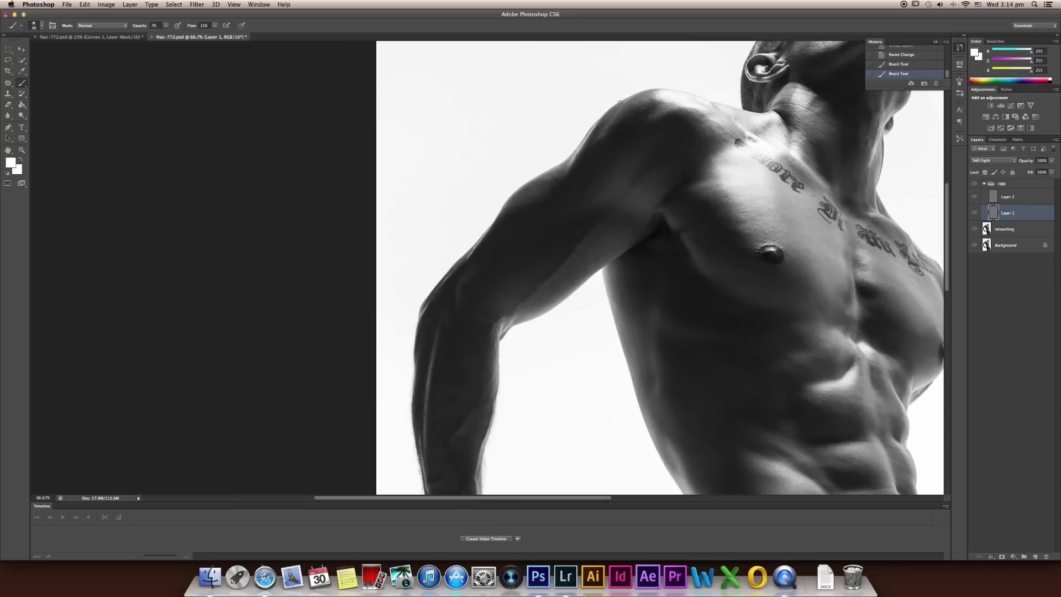
- Brighten the shoulder and upper-arm muscles with soft white strokes from a larger brush
{"action": "scroll", "coordinate": [537, 274], "scroll_direction": "down", "scroll_amount": 3}
{"action": "scroll", "coordinate": [538, 274], "scroll_direction": "left", "scroll_amount": 2}
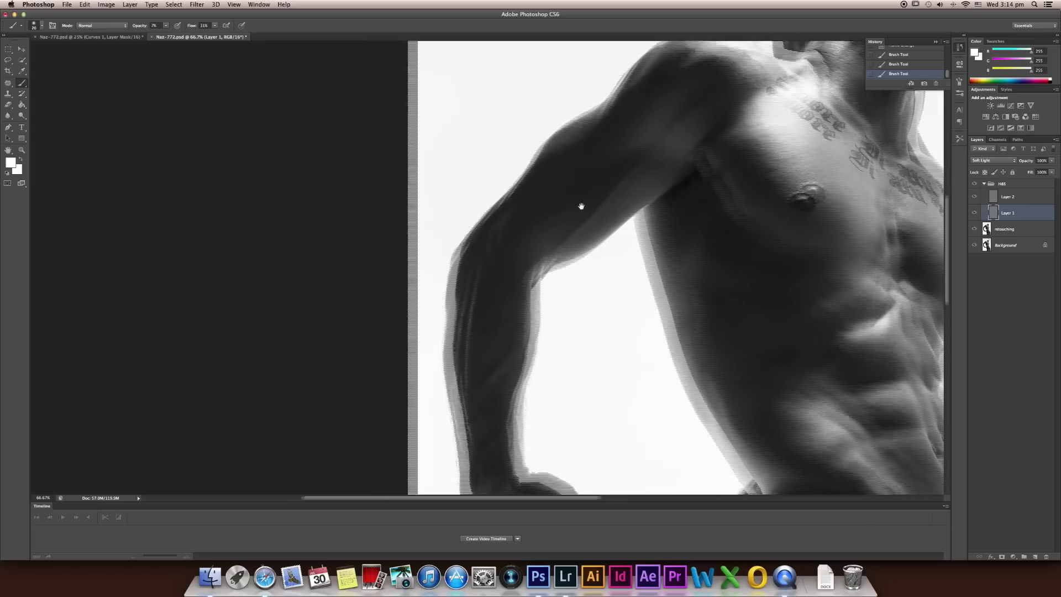
{"action": "key", "text": "bracketright"}
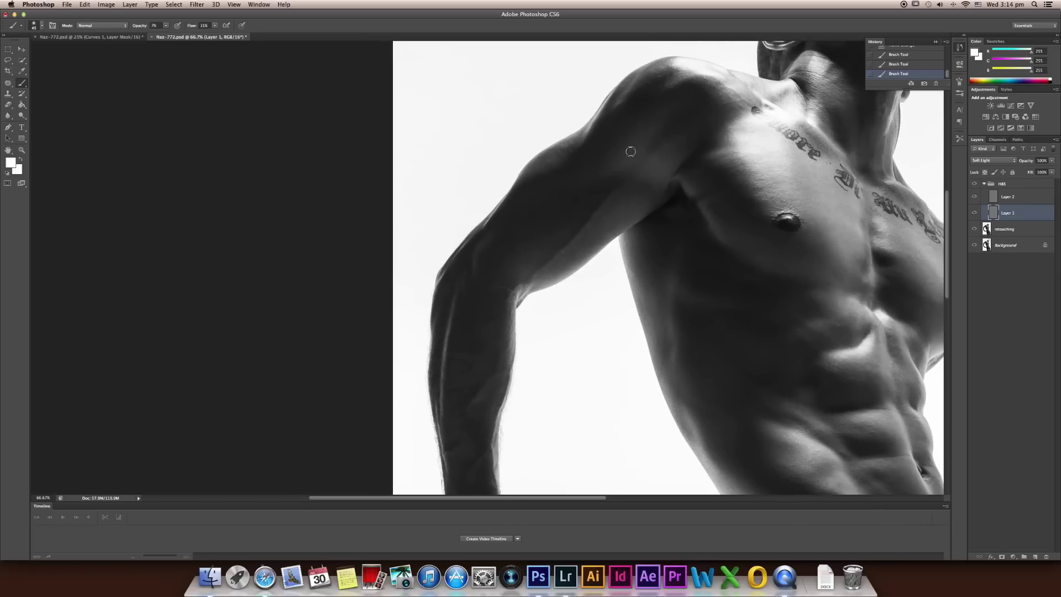
{"action": "key", "text": "bracketright"}
{"action": "key", "text": "bracketright"}
{"action": "key", "text": "bracketright"}
{"action": "key", "text": "bracketright"}
{"action": "key", "text": "bracketright"}
{"action": "key", "text": "bracketright"}
{"action": "key", "text": "bracketright"}
{"action": "left_click_drag", "start_coordinate": [597, 180], "coordinate": [687, 163]}
- Paint broad white highlights over the chest muscle around the nipple, enlarging the brush for soft coverage
{"action": "key", "text": "bracketleft"}
{"action": "key", "text": "bracketleft"}
{"action": "key", "text": "bracketleft"}
{"action": "key", "text": "bracketleft"}
{"action": "key", "text": "bracketleft"}
{"action": "key", "text": "bracketleft"}
{"action": "key", "text": "bracketright"}
{"action": "key", "text": "bracketright"}
{"action": "scroll", "coordinate": [658, 211], "scroll_direction": "right", "scroll_amount": 5}
{"action": "scroll", "coordinate": [659, 211], "scroll_direction": "down", "scroll_amount": 2}
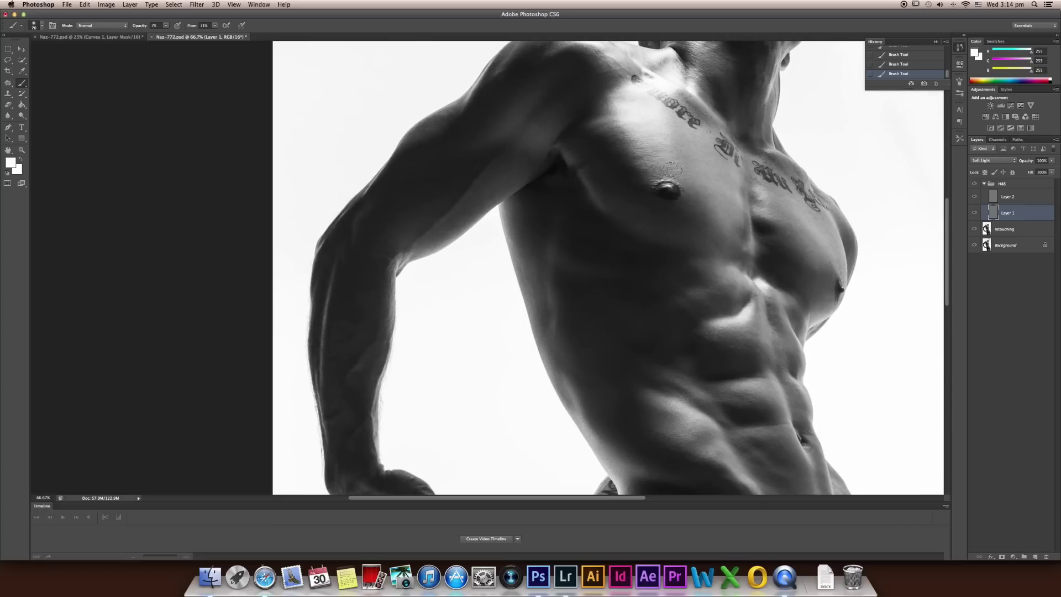
{"action": "key", "text": "bracketright"}
{"action": "key", "text": "bracketright"}
{"action": "key", "text": "bracketright"}
{"action": "key", "text": "bracketright"}
{"action": "key", "text": "bracketright"}
{"action": "key", "text": "bracketright"}
{"action": "key", "text": "bracketright"}
{"action": "key", "text": "bracketright"}
{"action": "key", "text": "bracketright"}
- Refine the highlights across the chest and upper torso, varying the brush size to fit each muscle
{"action": "key", "text": "bracketleft"}
{"action": "key", "text": "bracketleft"}
{"action": "key", "text": "bracketleft"}
{"action": "key", "text": "bracketleft"}
{"action": "key", "text": "bracketleft"}
{"action": "key", "text": "bracketleft"}
{"action": "key", "text": "bracketleft"}
{"action": "key", "text": "bracketleft"}
{"action": "key", "text": "bracketleft"}
{"action": "key", "text": "bracketleft"}
{"action": "key", "text": "bracketleft"}
{"action": "key", "text": "bracketright"}
{"action": "key", "text": "bracketright"}
{"action": "key", "text": "bracketright"}
{"action": "key", "text": "bracketright"}
{"action": "key", "text": "bracketright"}
{"action": "key", "text": "bracketright"}
{"action": "key", "text": "bracketleft"}
{"action": "key", "text": "bracketleft"}
{"action": "key", "text": "bracketleft"}
{"action": "key", "text": "bracketleft"}
{"action": "key", "text": "bracketleft"}
{"action": "key", "text": "bracketleft"}
{"action": "key", "text": "bracketleft"}
{"action": "key", "text": "bracketleft"}
- Lighten the upper abdominal muscles just below the sternum with a small brush
{"action": "left_click_drag", "start_coordinate": [804, 362], "coordinate": [718, 219]}
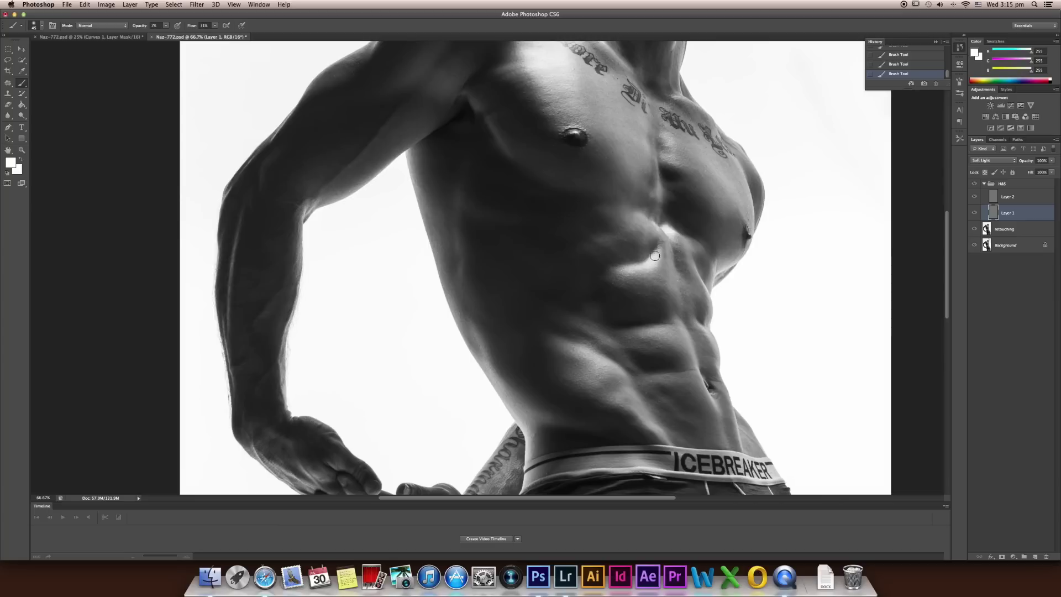
{"action": "key", "text": "bracketleft"}
{"action": "key", "text": "bracketleft"}
{"action": "key", "text": "bracketleft"}
{"action": "key", "text": "bracketright"}
{"action": "key", "text": "bracketright"}
- Paint white highlights on the lower abdomen above the waistband with a gradually larger brush
{"action": "scroll", "coordinate": [712, 375], "scroll_direction": "down", "scroll_amount": 5}
{"action": "scroll", "coordinate": [712, 375], "scroll_direction": "right", "scroll_amount": 5}
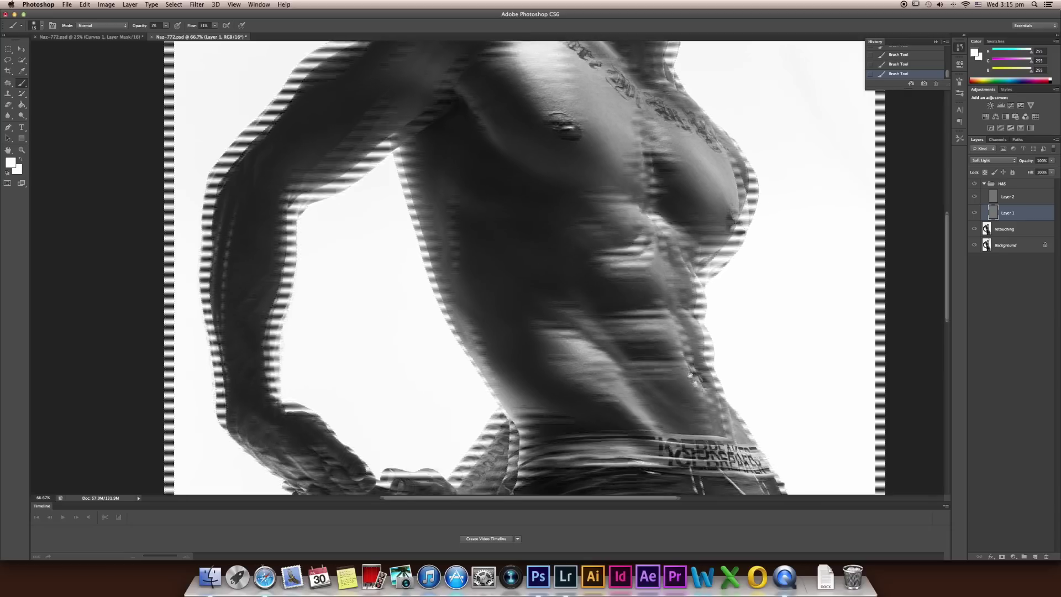
{"action": "key", "text": "bracketright"}
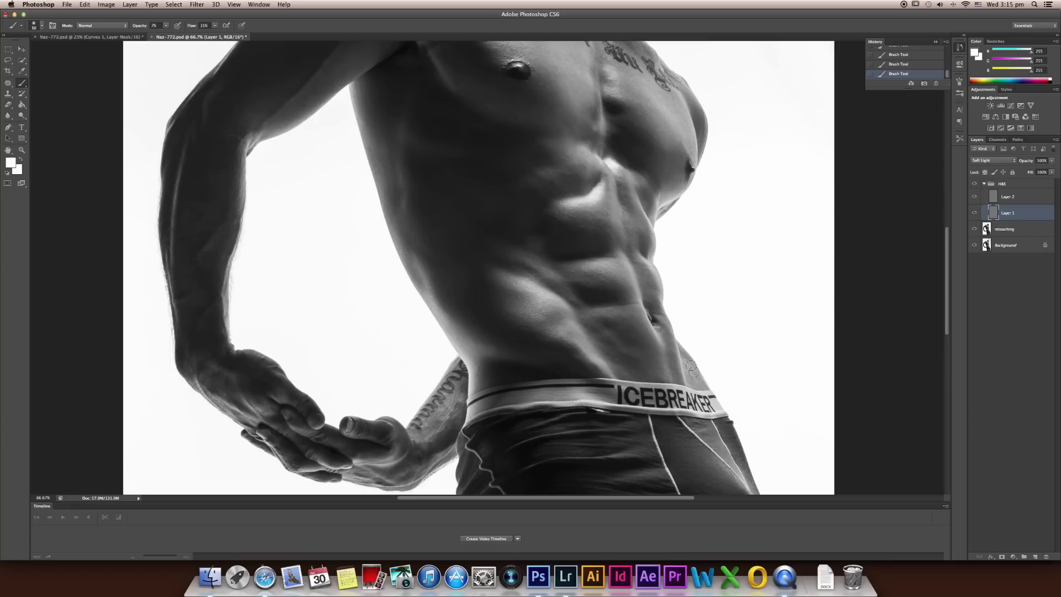
{"action": "key", "text": "bracketright"}
{"action": "key", "text": "bracketright"}
{"action": "key", "text": "bracketright"}
{"action": "key", "text": "bracketright"}
{"action": "key", "text": "bracketright"}
{"action": "key", "text": "bracketright"}
{"action": "key", "text": "bracketleft"}
- Lighten the abdominal and oblique muscles with white strokes, adjusting the brush size between fine and broader areas
{"action": "scroll", "coordinate": [553, 365], "scroll_direction": "up", "scroll_amount": 3}
{"action": "scroll", "coordinate": [553, 365], "scroll_direction": "left", "scroll_amount": 3}
{"action": "key", "text": "bracketleft"}
{"action": "key", "text": "bracketleft"}
{"action": "key", "text": "bracketleft"}
{"action": "key", "text": "bracketleft"}
{"action": "key", "text": "bracketleft"}
{"action": "key", "text": "bracketleft"}
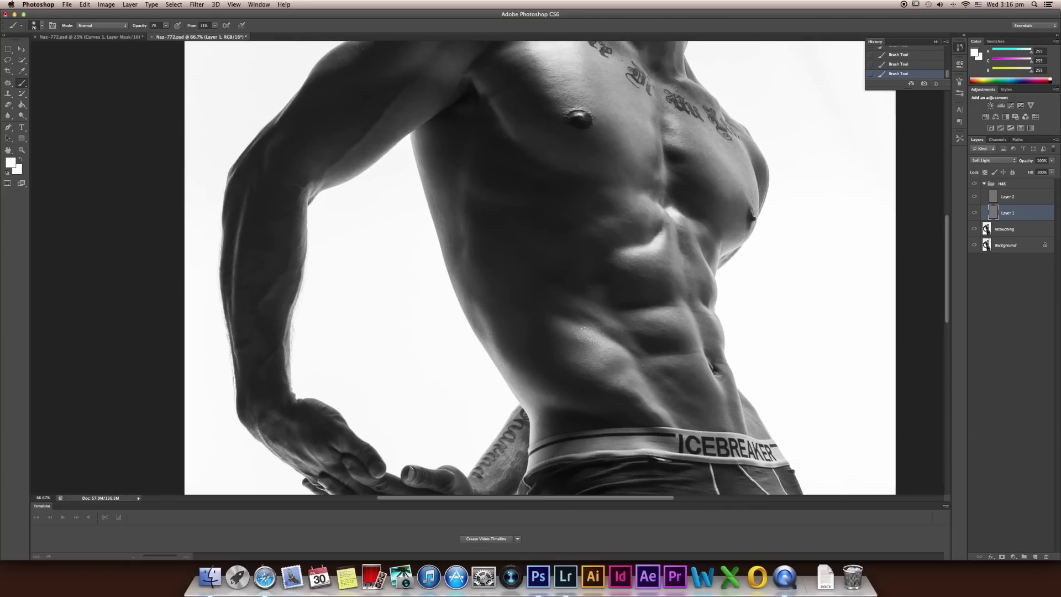
{"action": "key", "text": "bracketright"}
{"action": "key", "text": "bracketright"}
{"action": "key", "text": "bracketright"}
{"action": "key", "text": "bracketright"}
{"action": "right_click", "coordinate": [636, 382]}
{"action": "key", "text": "bracketleft"}
{"action": "key", "text": "bracketleft"}
{"action": "key", "text": "Return"}
- Add finer white highlights along the obliques and waist with a reduced brush
{"action": "key", "text": "bracketleft"}
{"action": "key", "text": "bracketleft"}
{"action": "key", "text": "bracketleft"}
{"action": "key", "text": "bracketright"}
{"action": "key", "text": "bracketleft"}
{"action": "key", "text": "bracketleft"}
{"action": "key", "text": "bracketright"}
{"action": "key", "text": "bracketright"}
{"action": "key", "text": "bracketright"}
{"action": "key", "text": "bracketleft"}
{"action": "key", "text": "bracketleft"}
- Brighten the ribs along the side of the torso with a large soft brush
{"action": "left_click_drag", "start_coordinate": [505, 238], "coordinate": [588, 286]}
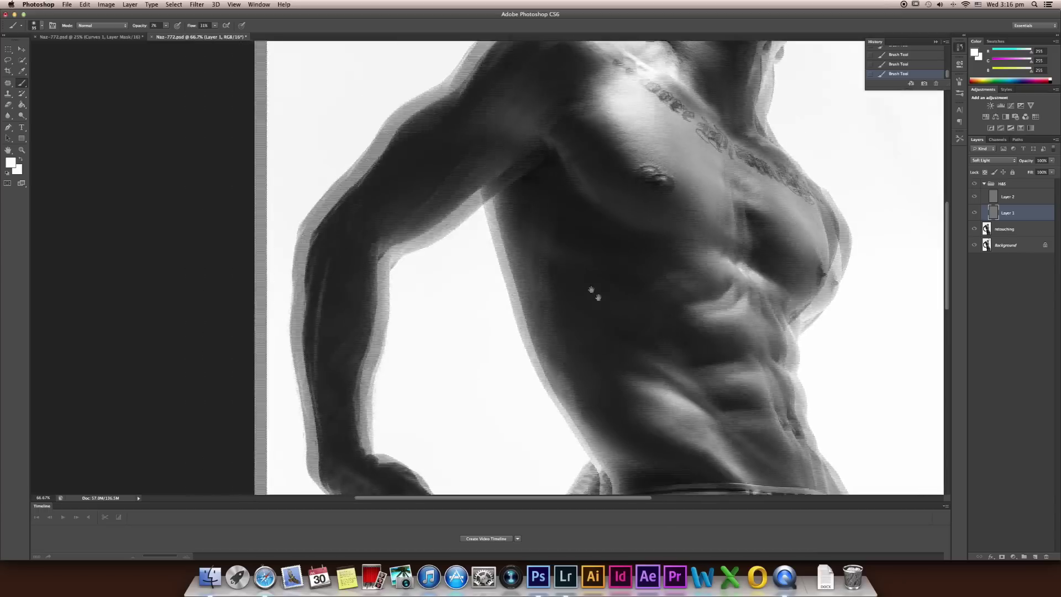
{"action": "key", "text": "bracketright"}
{"action": "key", "text": "bracketright"}
{"action": "key", "text": "bracketright"}
{"action": "key", "text": "bracketright"}
{"action": "key", "text": "bracketright"}
{"action": "key", "text": "bracketright"}
{"action": "key", "text": "bracketright"}
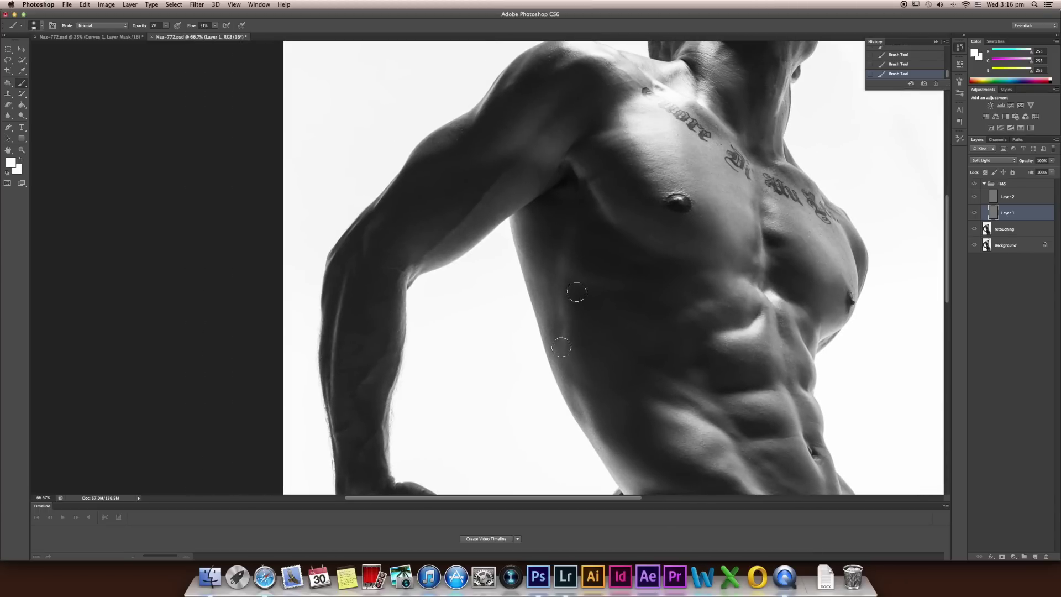
{"action": "key", "text": "bracketright"}
{"action": "key", "text": "bracketright"}
{"action": "key", "text": "bracketright"}
- Paint highlights down the lower flank toward the waist, reducing the brush for the narrower areas
{"action": "left_click_drag", "start_coordinate": [628, 370], "coordinate": [613, 239]}
{"action": "key", "text": "bracketleft"}
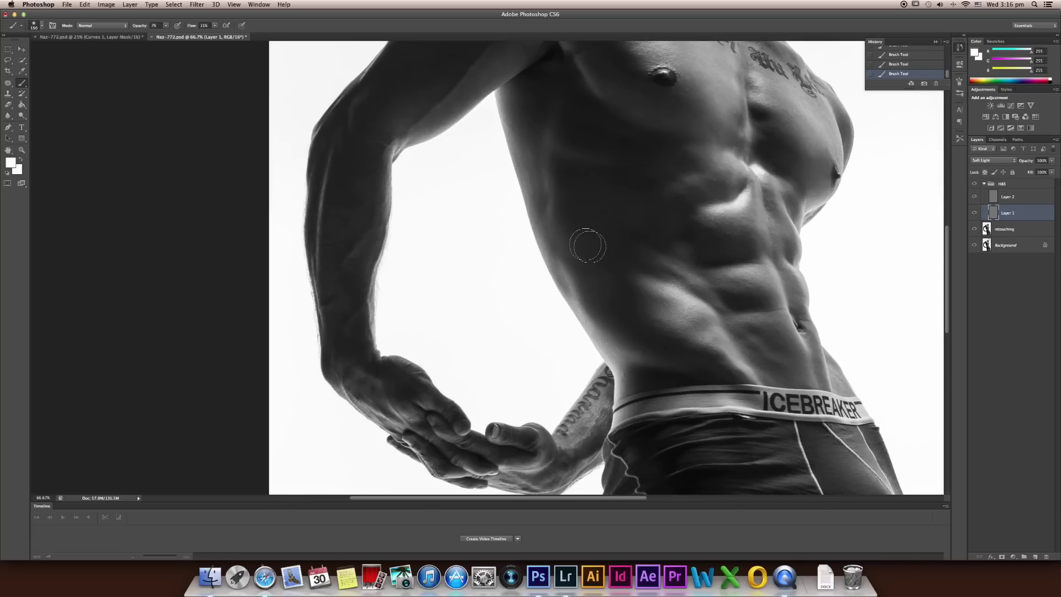
{"action": "key", "text": "bracketleft"}
{"action": "key", "text": "bracketleft"}
{"action": "key", "text": "bracketleft"}
{"action": "key", "text": "bracketleft"}
{"action": "key", "text": "bracketleft"}
{"action": "key", "text": "bracketleft"}
{"action": "key", "text": "bracketleft"}
- Touch up the highlights on the middle of the flank, starting with small strokes and widening the brush
{"action": "scroll", "coordinate": [574, 272], "scroll_direction": "up", "scroll_amount": 3}
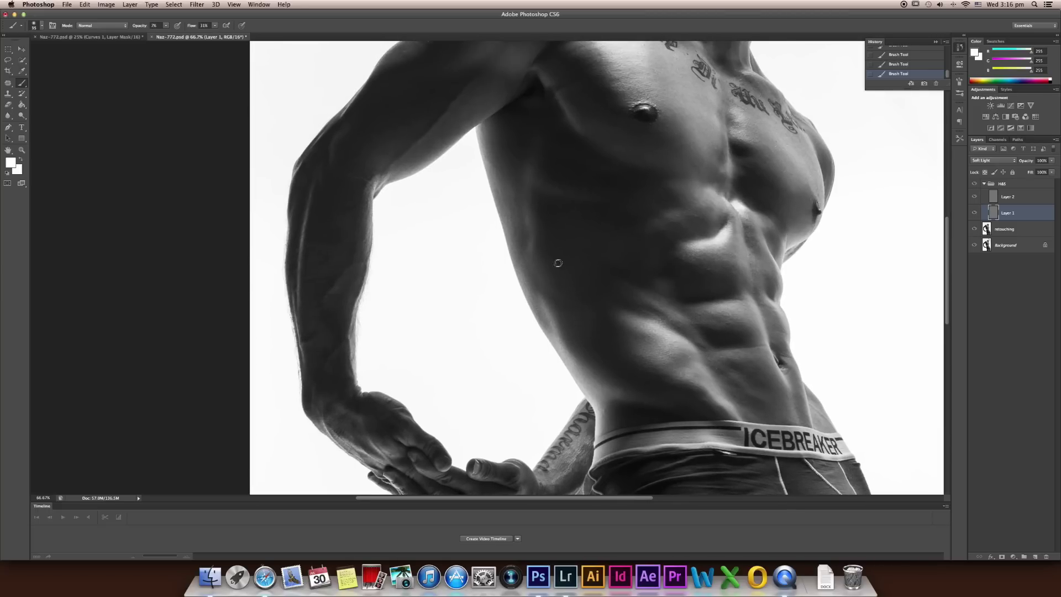
{"action": "key", "text": "bracketleft"}
{"action": "key", "text": "bracketright"}
{"action": "key", "text": "bracketright"}
{"action": "key", "text": "bracketright"}
{"action": "key", "text": "bracketright"}
{"action": "key", "text": "bracketright"}
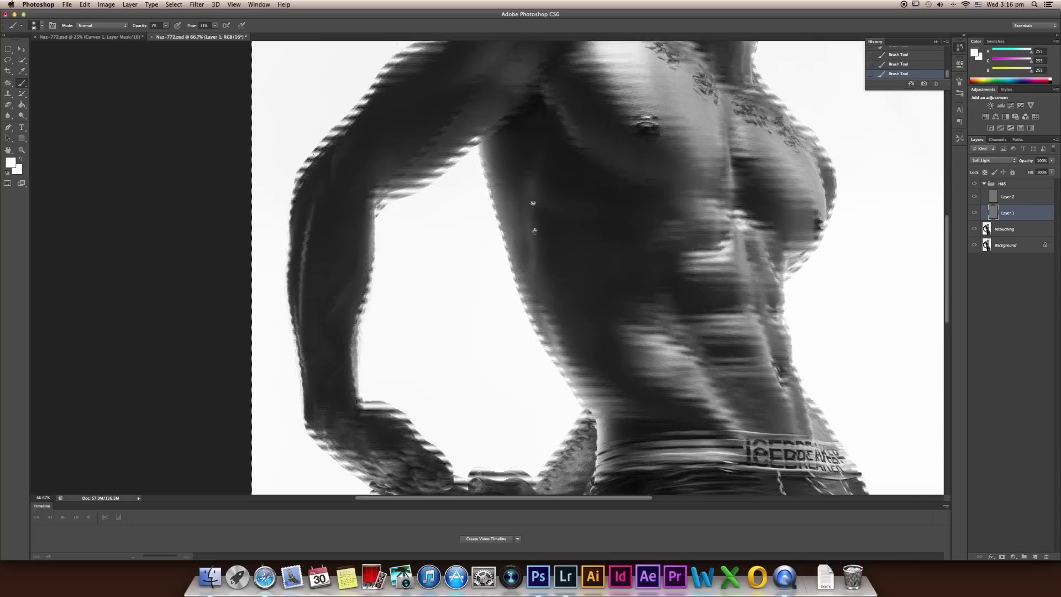
- Brighten the side of the torso just below the armpit with a progressively larger soft white brush
{"action": "scroll", "coordinate": [526, 182], "scroll_direction": "up", "scroll_amount": 3}
{"action": "key", "text": "bracketright"}
{"action": "key", "text": "bracketright"}
{"action": "key", "text": "bracketright"}
{"action": "key", "text": "bracketright"}
{"action": "key", "text": "bracketright"}
{"action": "key", "text": "bracketright"}
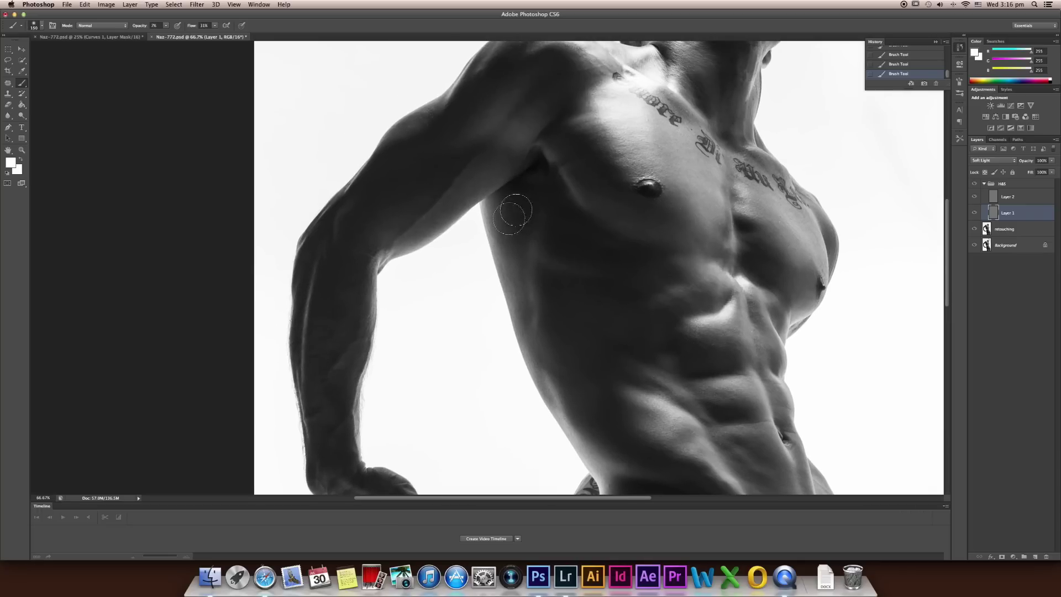
{"action": "key", "text": "bracketright"}
{"action": "key", "text": "bracketright"}
{"action": "key", "text": "bracketright"}
{"action": "key", "text": "bracketright"}
{"action": "mouse_move", "coordinate": [550, 238]}
{"action": "left_mouse_down"}
{"action": "mouse_move", "coordinate": [571, 213]}
{"action": "mouse_move", "coordinate": [547, 227]}
{"action": "mouse_move", "coordinate": [549, 212]}
{"action": "mouse_move", "coordinate": [528, 205]}
{"action": "mouse_move", "coordinate": [515, 251]}
{"action": "mouse_move", "coordinate": [552, 196]}
{"action": "left_mouse_up"}
- Paint white highlights along the underside of the upper arm and near the armpit, reducing the brush size
{"action": "key", "text": "bracketleft"}
{"action": "key", "text": "bracketleft"}
{"action": "key", "text": "bracketleft"}
{"action": "key", "text": "bracketleft"}
{"action": "key", "text": "bracketleft"}
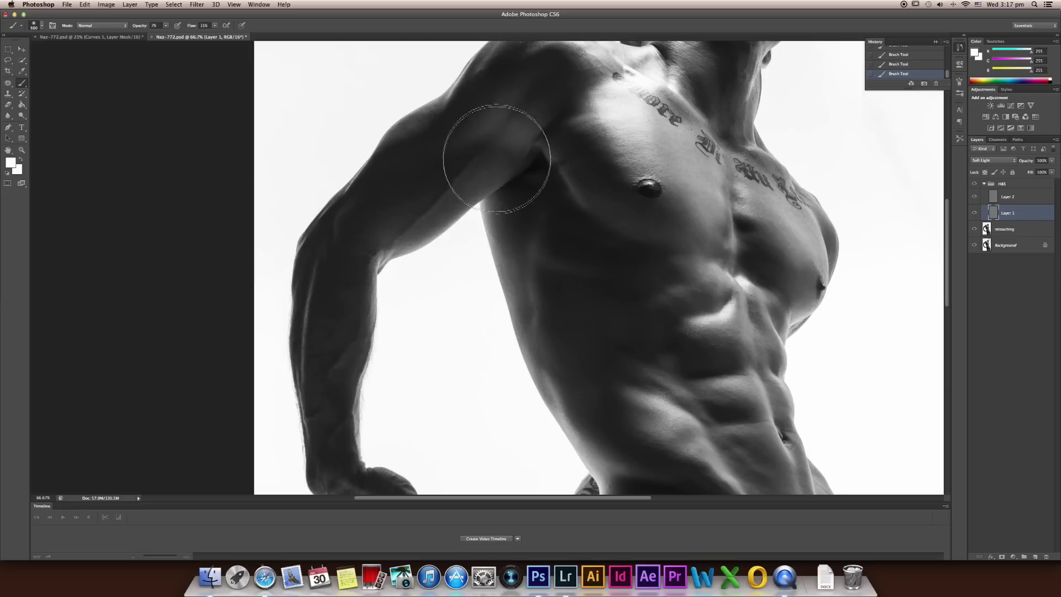
{"action": "key", "text": "super+minus"}
{"action": "left_click_drag", "start_coordinate": [486, 226], "coordinate": [531, 242]}
{"action": "key", "text": "bracketleft"}
{"action": "key", "text": "bracketleft"}
{"action": "key", "text": "bracketleft"}
{"action": "key", "text": "bracketleft"}
{"action": "key", "text": "bracketleft"}
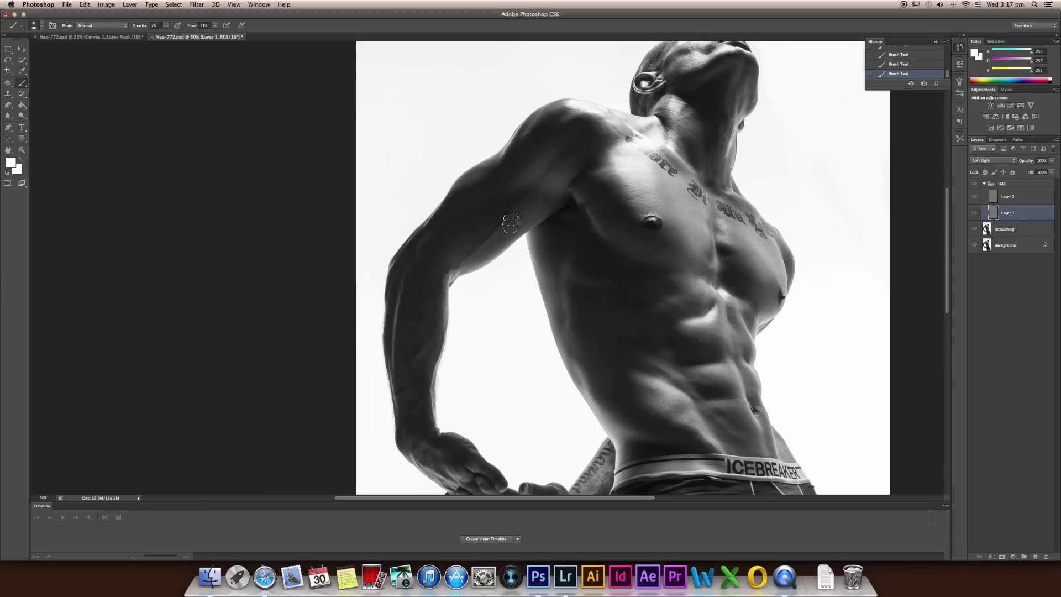
- Add fine white highlights around the elbow and down the forearm with a smaller brush
{"action": "key", "text": "bracketright"}
{"action": "key", "text": "bracketleft"}
{"action": "key", "text": "bracketleft"}
{"action": "key", "text": "bracketleft"}
{"action": "key", "text": "bracketleft"}
{"action": "key", "text": "bracketleft"}
{"action": "key", "text": "bracketleft"}
{"action": "scroll", "coordinate": [407, 305], "scroll_direction": "down", "scroll_amount": 5}
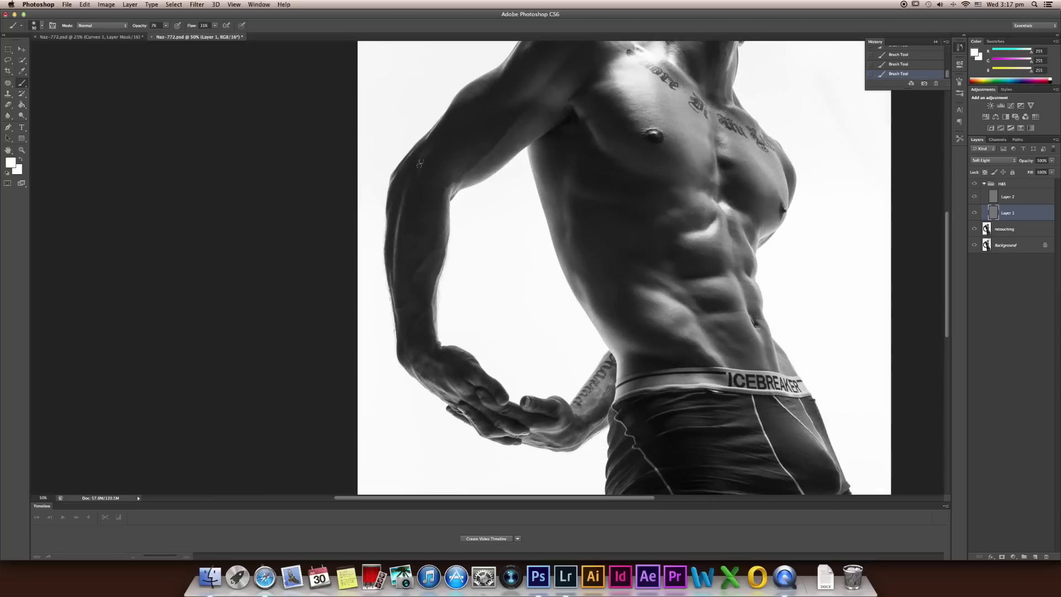
{"action": "scroll", "coordinate": [417, 298], "scroll_direction": "down", "scroll_amount": 2}
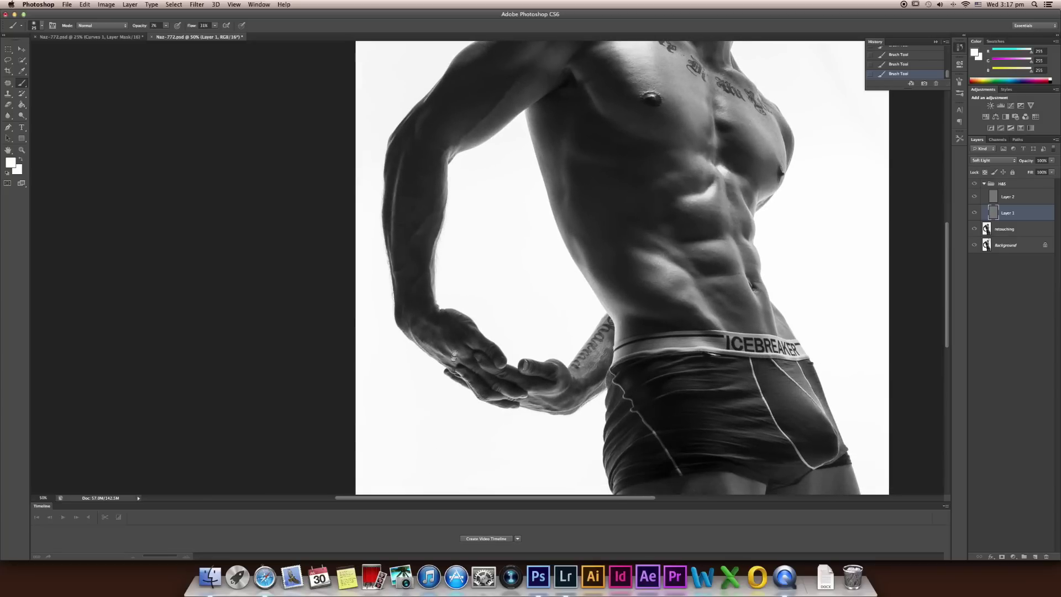
- Paint small highlights on the hands and fingers, widening the brush slightly for the broader areas
{"action": "scroll", "coordinate": [454, 356], "scroll_direction": "down", "scroll_amount": 3}
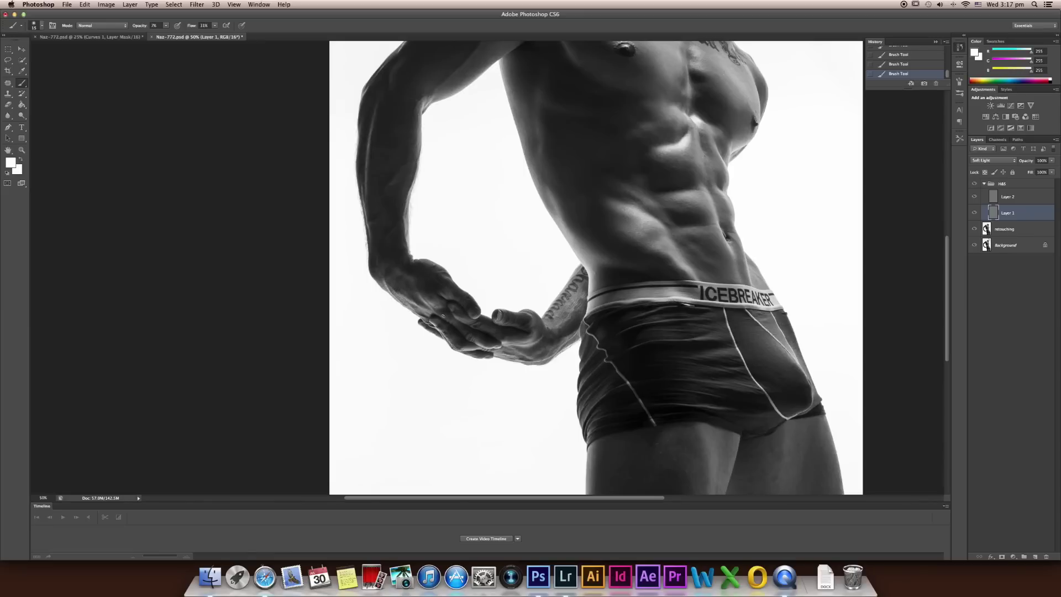
{"action": "scroll", "coordinate": [449, 289], "scroll_direction": "up", "scroll_amount": 5}
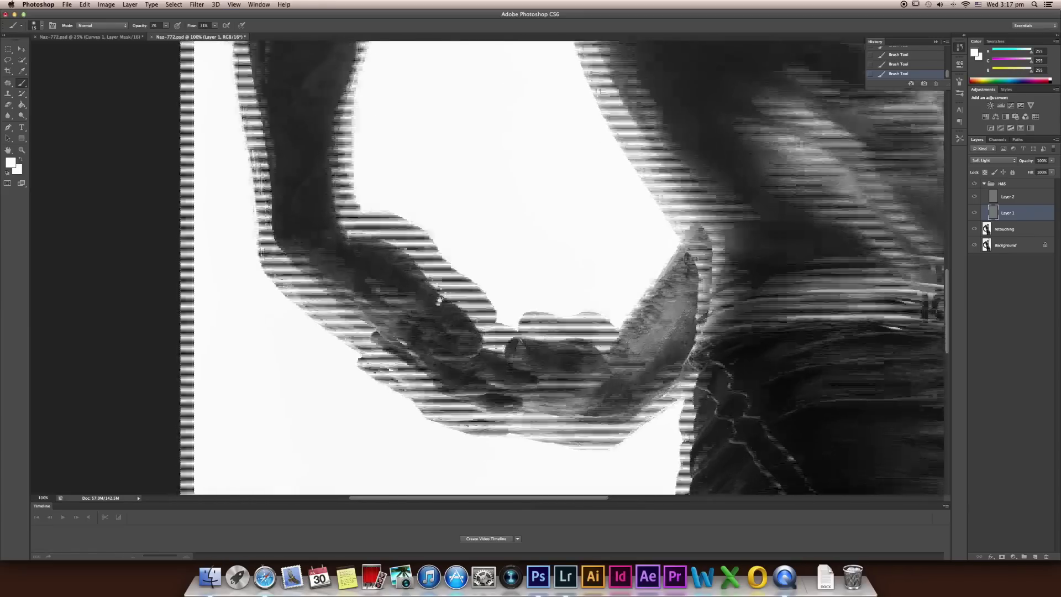
{"action": "key", "text": "bracketright"}
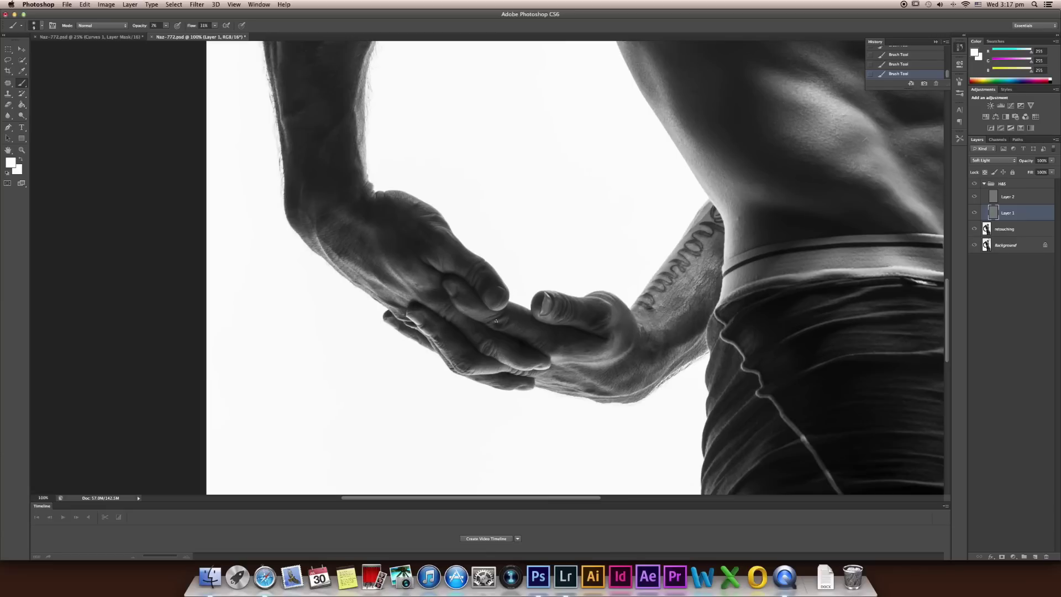
{"action": "key", "text": "bracketright"}
{"action": "key", "text": "bracketright"}
{"action": "key", "text": "bracketright"}
- View the whole figure and toggle the visibility of Layer 1 to compare the image with and without the highlights
{"action": "key", "text": "super+minus"}
{"action": "key", "text": "super+minus"}
{"action": "key", "text": "super+minus"}
{"action": "key", "text": "super+minus"}
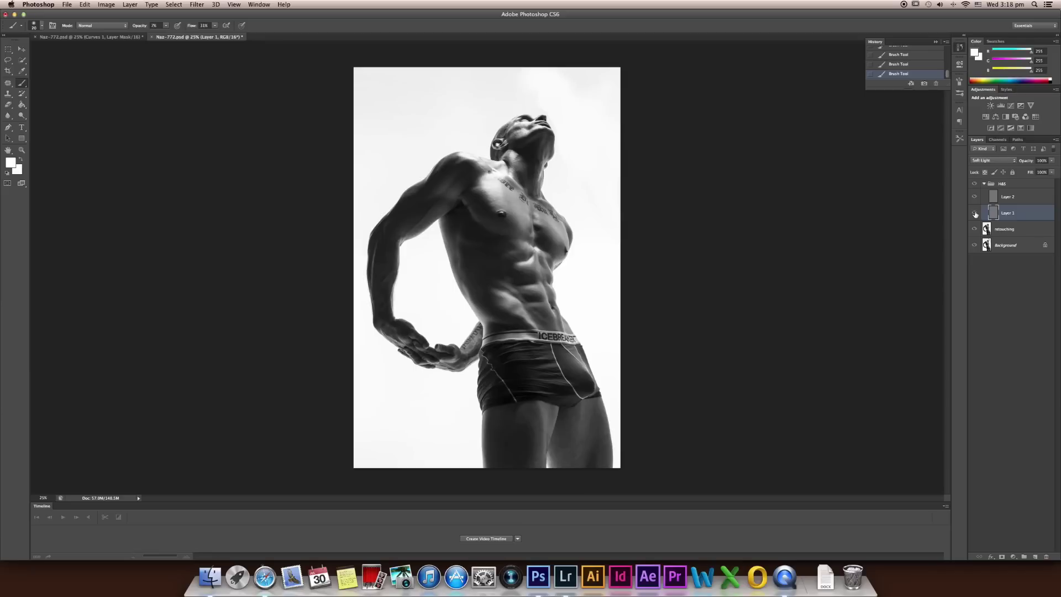
{"action": "left_click", "coordinate": [975, 214]}
{"action": "left_click", "coordinate": [975, 214]}
{"action": "left_click", "coordinate": [975, 214]}
{"action": "left_click", "coordinate": [975, 214]}
{"action": "left_click", "coordinate": [975, 214]}
{"action": "left_click", "coordinate": [975, 214]}
- Set the brush opacity to 10% and paint highlights on the far side of the abdominal muscles near the navel
{"action": "left_click", "coordinate": [141, 29]}
{"action": "type", "text": "10"}
{"action": "key", "text": "Return"}
{"action": "key", "text": "super+plus"}
{"action": "key", "text": "super+plus"}
{"action": "key", "text": "super+plus"}
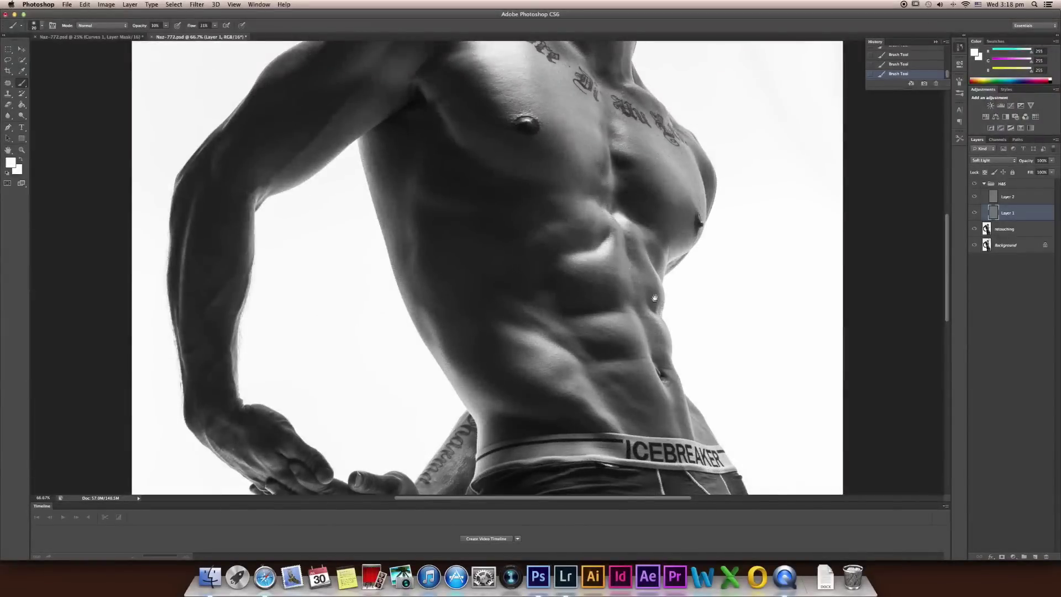
{"action": "left_click_drag", "start_coordinate": [666, 341], "coordinate": [599, 299]}
{"action": "key", "text": "super+plus"}
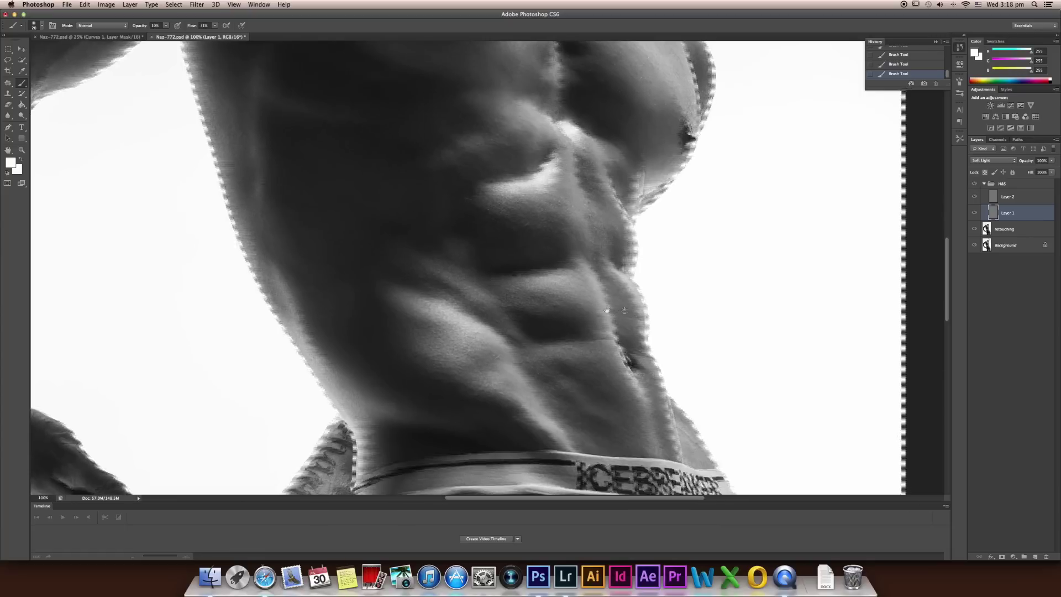
{"action": "key", "text": "bracketright"}
{"action": "key", "text": "bracketright"}
{"action": "key", "text": "bracketright"}
{"action": "key", "text": "bracketleft"}
{"action": "key", "text": "bracketleft"}
{"action": "key", "text": "bracketright"}
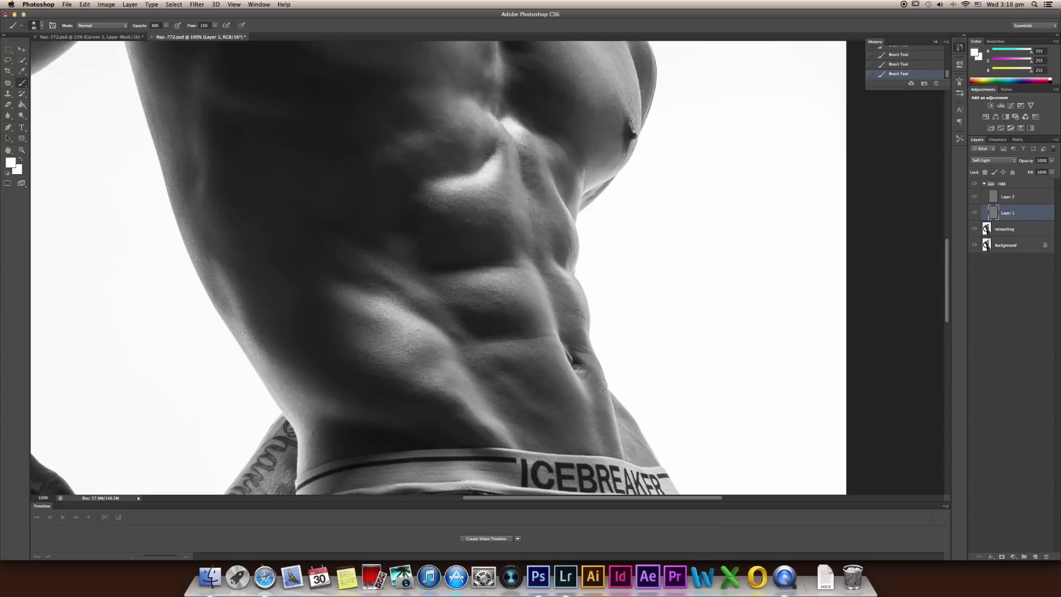
- Paint highlights up the far edge of the torso, from the ribs to the outer chest and shoulder
{"action": "scroll", "coordinate": [564, 296], "scroll_direction": "up", "scroll_amount": 5}
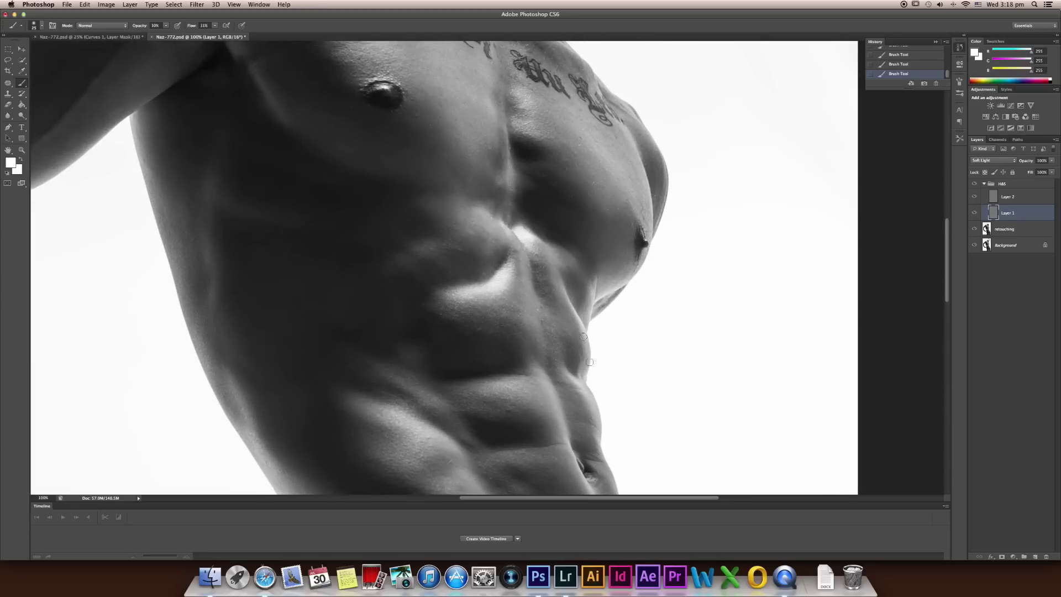
{"action": "key", "text": "bracketright"}
{"action": "scroll", "coordinate": [633, 202], "scroll_direction": "up", "scroll_amount": 5}
{"action": "key", "text": "bracketright"}
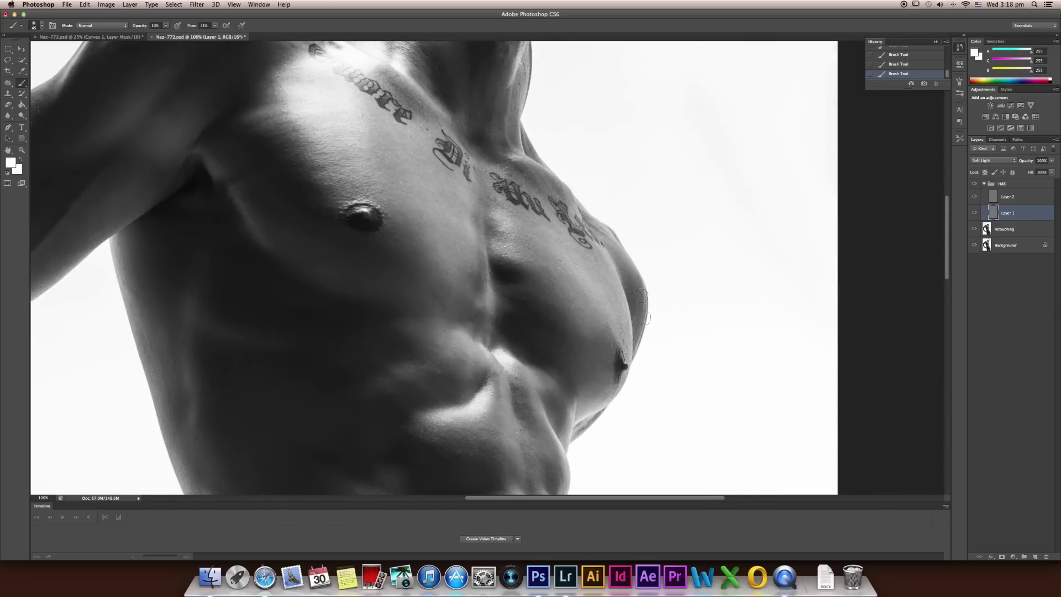
{"action": "scroll", "coordinate": [494, 186], "scroll_direction": "up", "scroll_amount": 5}
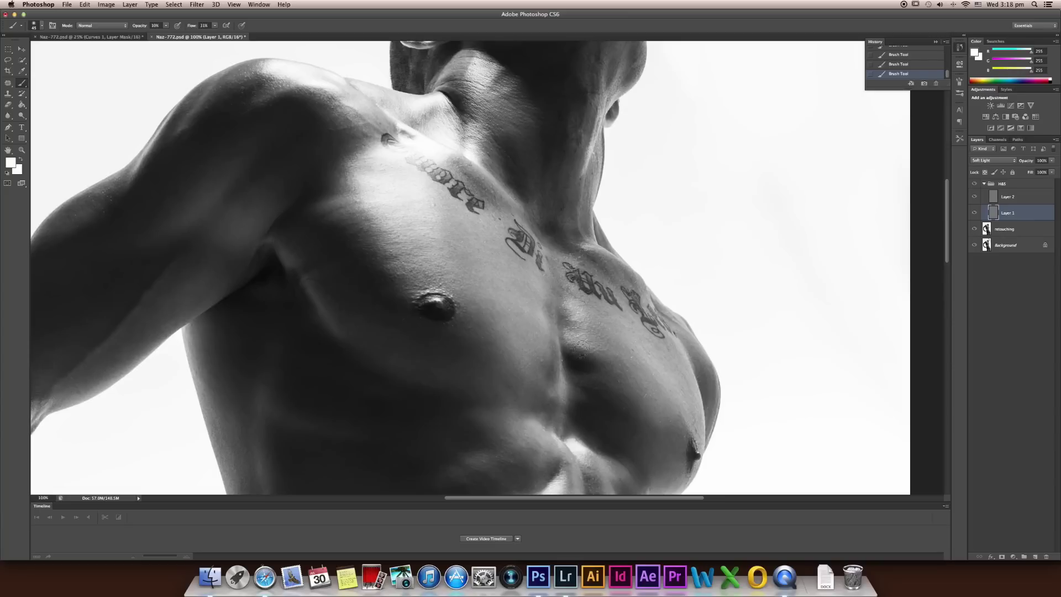
- Brighten the upper chest and collarbone area, varying the brush size between broad and narrow strokes
{"action": "key", "text": "bracketright"}
{"action": "key", "text": "bracketright"}
{"action": "key", "text": "bracketright"}
{"action": "key", "text": "bracketright"}
{"action": "key", "text": "bracketleft"}
{"action": "key", "text": "bracketleft"}
{"action": "key", "text": "bracketleft"}
{"action": "key", "text": "bracketleft"}
{"action": "scroll", "coordinate": [598, 254], "scroll_direction": "up", "scroll_amount": 5}
{"action": "scroll", "coordinate": [598, 255], "scroll_direction": "left", "scroll_amount": 4}
{"action": "key", "text": "bracketleft"}
{"action": "key", "text": "bracketright"}
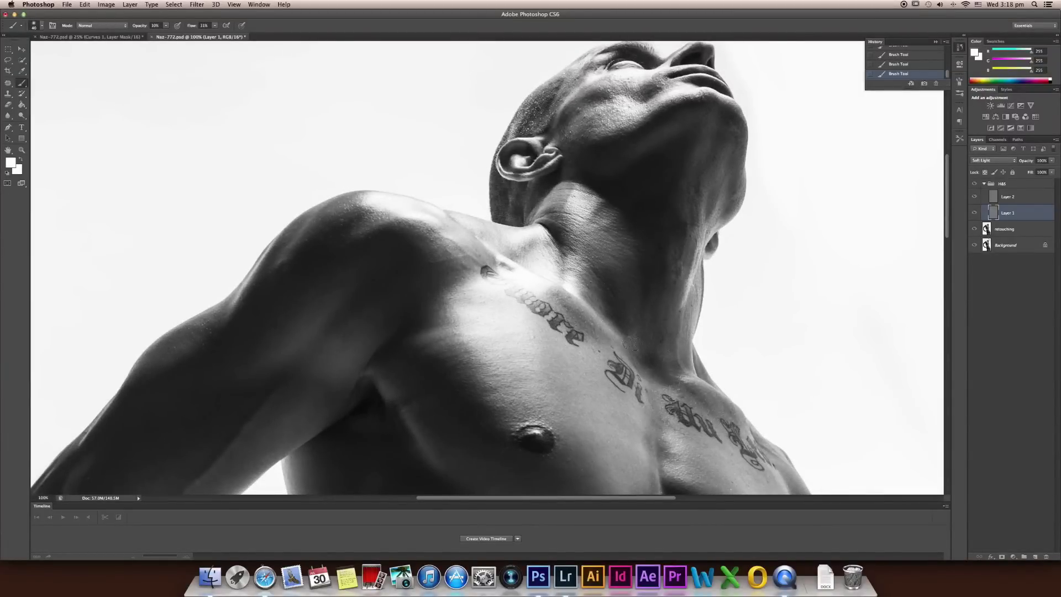
- Brighten the near shoulder and upper arm with a large soft brush, reducing it for the finer muscle edges
{"action": "key", "text": "bracketright"}
{"action": "key", "text": "bracketright"}
{"action": "key", "text": "bracketright"}
{"action": "key", "text": "bracketright"}
{"action": "key", "text": "bracketright"}
{"action": "key", "text": "bracketright"}
{"action": "key", "text": "bracketright"}
{"action": "left_click_drag", "start_coordinate": [509, 280], "coordinate": [614, 255]}
{"action": "key", "text": "bracketleft"}
{"action": "key", "text": "bracketleft"}
{"action": "key", "text": "bracketleft"}
{"action": "key", "text": "bracketleft"}
{"action": "key", "text": "bracketleft"}
{"action": "key", "text": "bracketleft"}
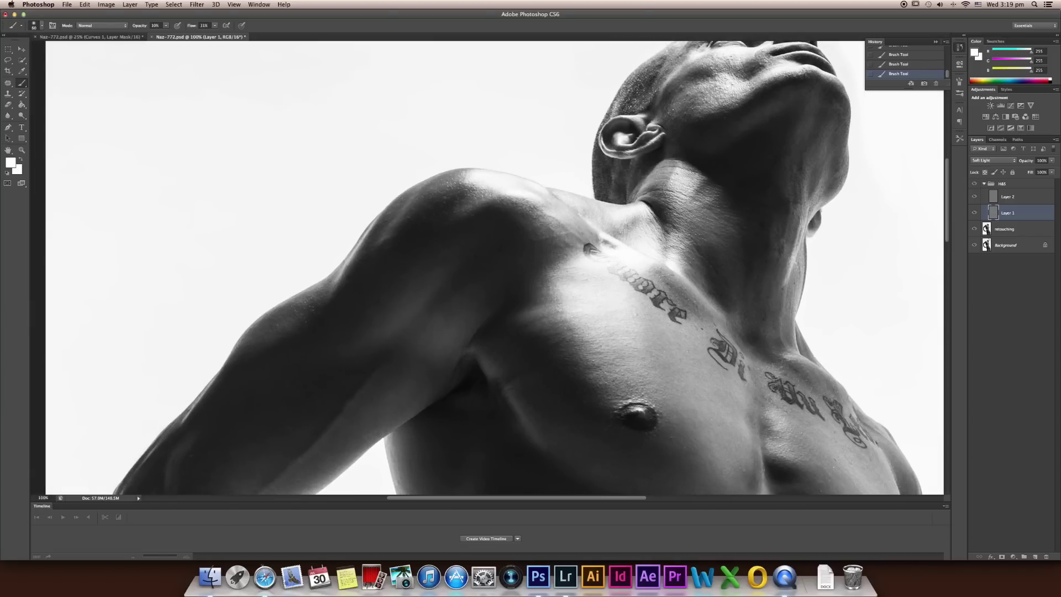
- Paint highlights on the neck and jaw, varying the brush between broad and fine strokes
{"action": "left_click_drag", "start_coordinate": [741, 150], "coordinate": [699, 220]}
{"action": "key", "text": "bracketright"}
{"action": "key", "text": "bracketright"}
{"action": "key", "text": "bracketright"}
{"action": "key", "text": "bracketright"}
{"action": "key", "text": "bracketleft"}
{"action": "key", "text": "bracketleft"}
{"action": "key", "text": "bracketleft"}
{"action": "key", "text": "bracketleft"}
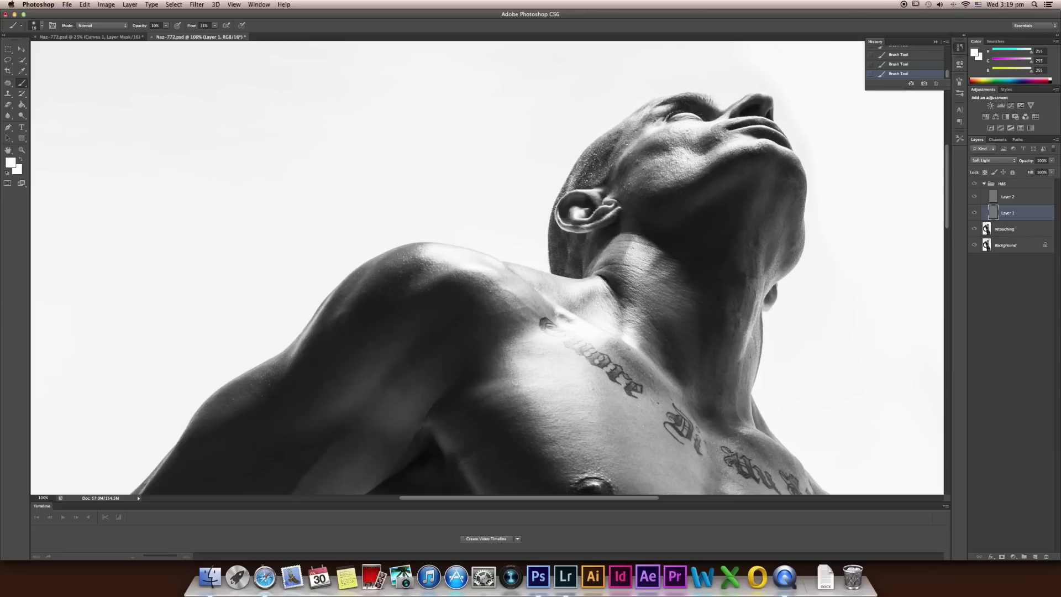
- Touch up the highlights on the face and ear with small brush adjustments
{"action": "key", "text": "bracketright"}
{"action": "key", "text": "bracketright"}
{"action": "key", "text": "bracketright"}
{"action": "key", "text": "bracketleft"}
{"action": "key", "text": "bracketleft"}
{"action": "key", "text": "bracketleft"}
{"action": "key", "text": "bracketleft"}
{"action": "key", "text": "bracketright"}
{"action": "key", "text": "super+0"}
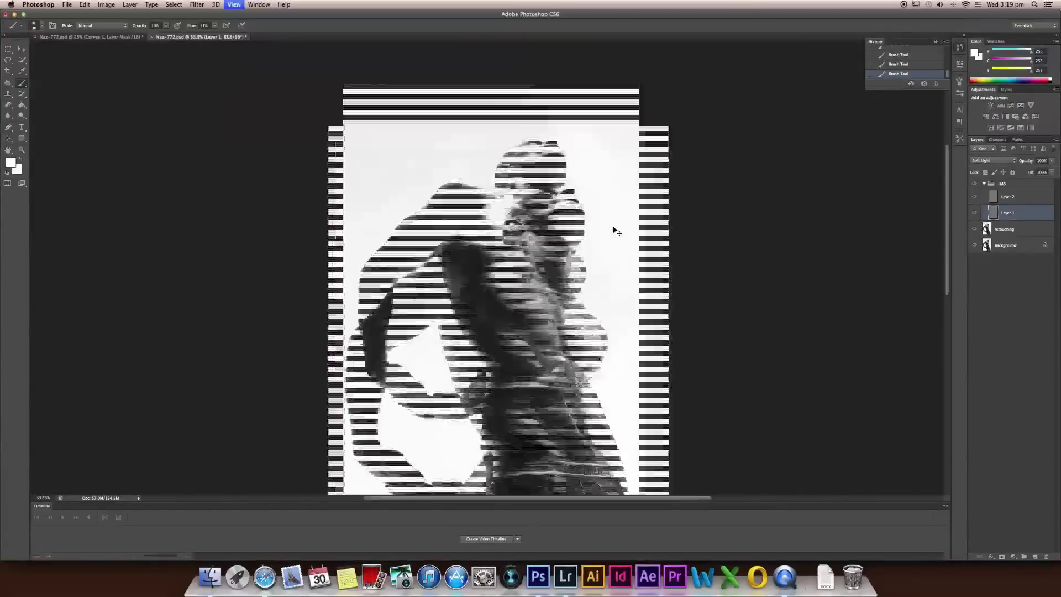
- Enlarge the brush and brighten the lower abdominal muscles beside the navel
{"action": "key", "text": "super+equal"}
{"action": "key", "text": "super+equal"}
{"action": "key", "text": "super+equal"}
{"action": "key", "text": "super+equal"}
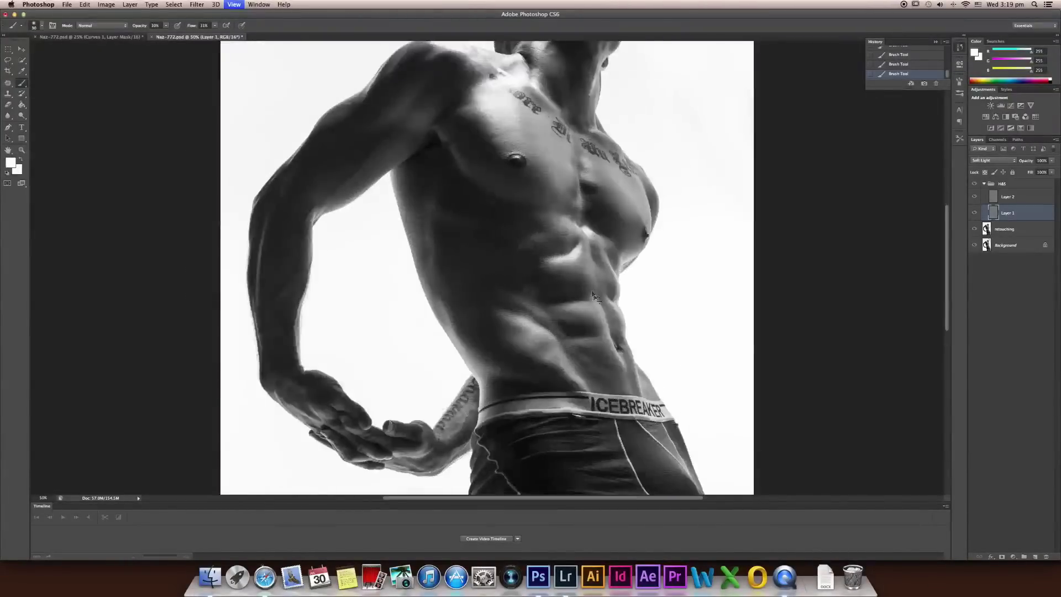
{"action": "scroll", "coordinate": [633, 348], "scroll_direction": "down", "scroll_amount": 3}
{"action": "scroll", "coordinate": [632, 348], "scroll_direction": "right", "scroll_amount": 2}
{"action": "key", "text": "bracketright"}
{"action": "key", "text": "bracketright"}
{"action": "key", "text": "bracketright"}
{"action": "key", "text": "bracketright"}
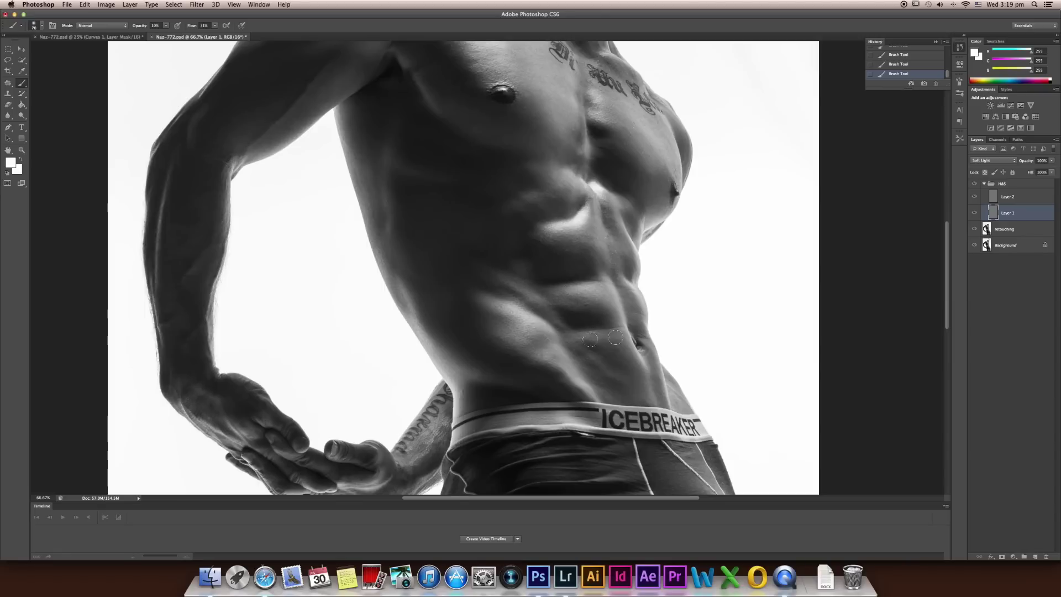
- Refine the highlights across the abdomen and obliques, starting with a wide brush and finishing with a small one
{"action": "key", "text": "bracketright"}
{"action": "key", "text": "bracketleft"}
{"action": "key", "text": "bracketright"}
{"action": "key", "text": "bracketright"}
{"action": "key", "text": "bracketright"}
{"action": "key", "text": "bracketleft"}
{"action": "key", "text": "bracketleft"}
{"action": "key", "text": "bracketleft"}
{"action": "key", "text": "bracketleft"}
{"action": "key", "text": "bracketleft"}
{"action": "key", "text": "bracketleft"}
{"action": "key", "text": "bracketleft"}
{"action": "key", "text": "bracketleft"}
{"action": "key", "text": "bracketright"}
{"action": "scroll", "coordinate": [618, 328], "scroll_direction": "up", "scroll_amount": 3}
{"action": "scroll", "coordinate": [618, 327], "scroll_direction": "down", "scroll_amount": 1}
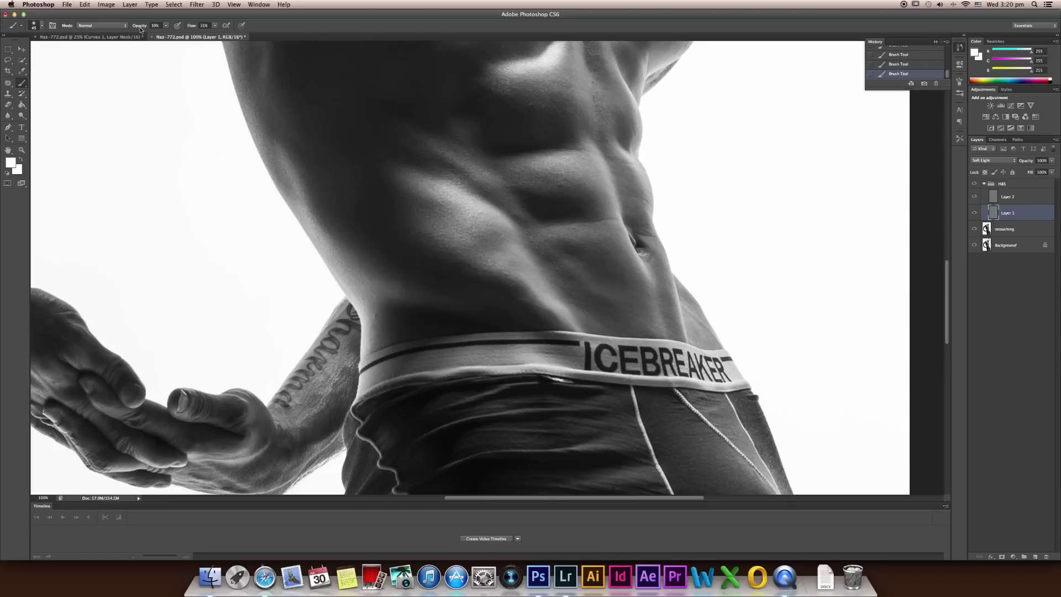
- Raise the brush opacity and enlarge the brush for broader highlights on the lower torso
{"action": "left_click_drag", "start_coordinate": [136, 26], "coordinate": [142, 27]}
{"action": "key", "text": "Return"}
{"action": "key", "text": "bracketright"}
{"action": "key", "text": "bracketright"}
{"action": "key", "text": "bracketright"}
{"action": "key", "text": "bracketright"}
{"action": "key", "text": "bracketright"}
{"action": "key", "text": "bracketright"}
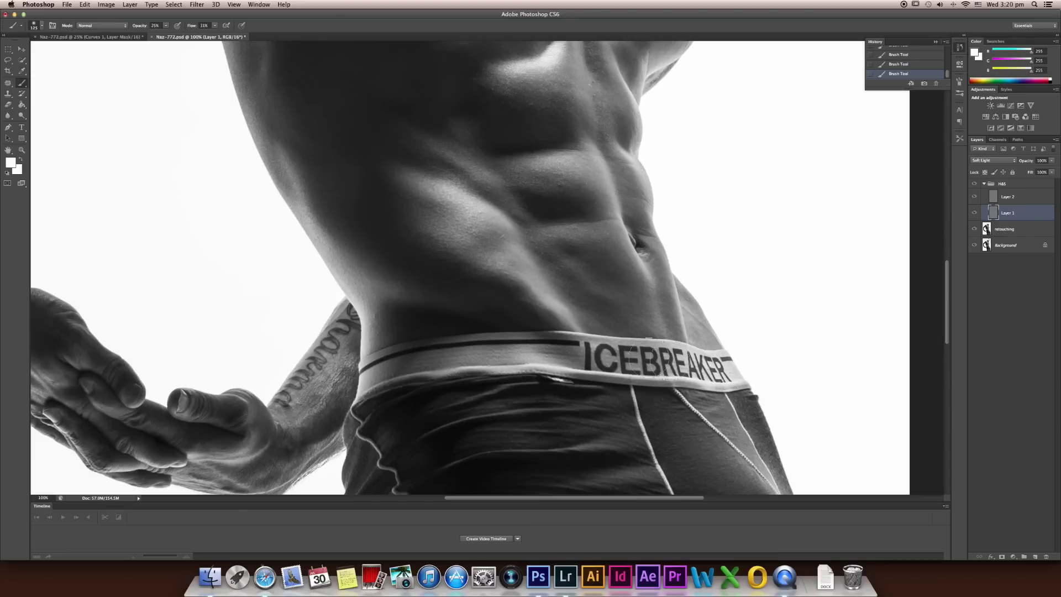
- Set the brush opacity to 9% and touch up the lower oblique above the waistband with a reduced brush
{"action": "key", "text": "bracketleft"}
{"action": "key", "text": "bracketleft"}
{"action": "key", "text": "bracketleft"}
{"action": "key", "text": "bracketleft"}
{"action": "key", "text": "bracketleft"}
{"action": "key", "text": "bracketleft"}
{"action": "left_click", "coordinate": [139, 27]}
{"action": "type", "text": "9"}
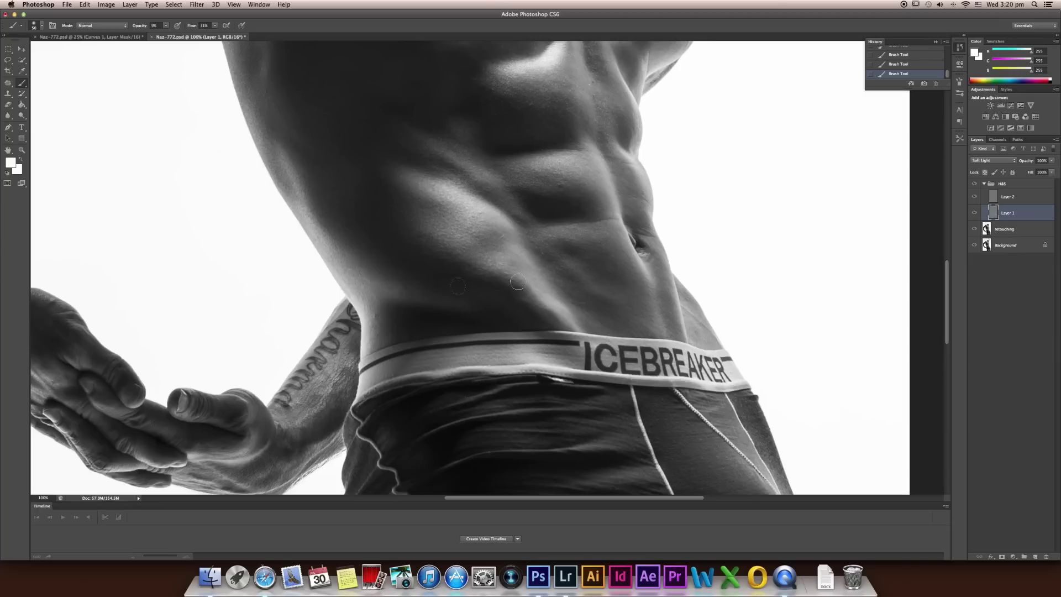
{"action": "key", "text": "super+minus"}
{"action": "key", "text": "super+minus"}
{"action": "key", "text": "super+minus"}
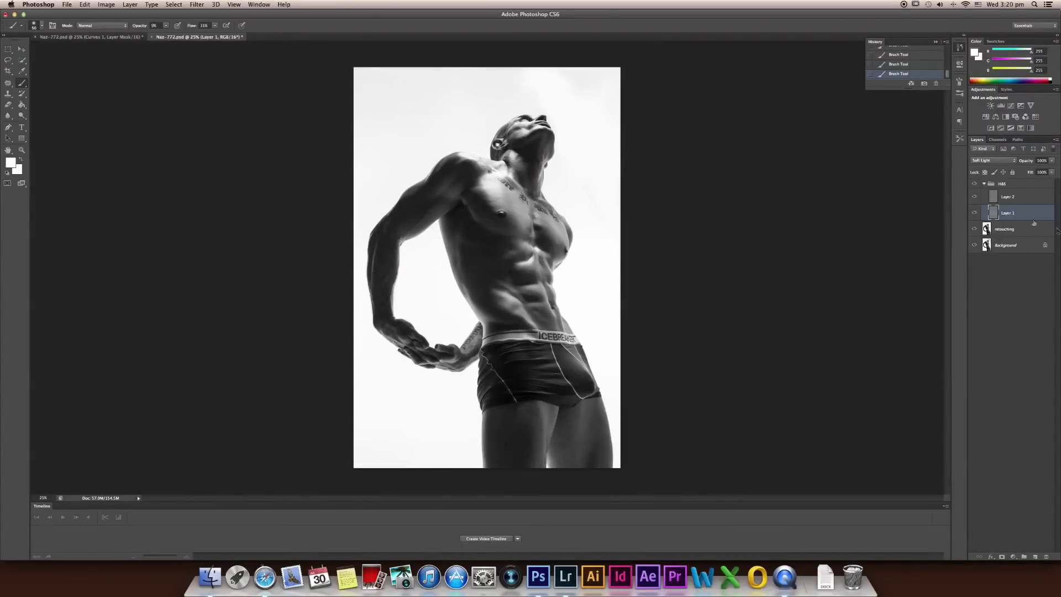
- Toggle the visibility of Layer 1 to compare the portrait with and without its dodging
{"action": "left_click", "coordinate": [975, 214]}
{"action": "left_click", "coordinate": [975, 215]}
{"action": "left_click", "coordinate": [975, 215]}
{"action": "left_click", "coordinate": [975, 215]}
- Select the Soft Light Layer 1 and brighten the fabric folds of the shorts with a small brush
{"action": "left_click", "coordinate": [995, 200]}
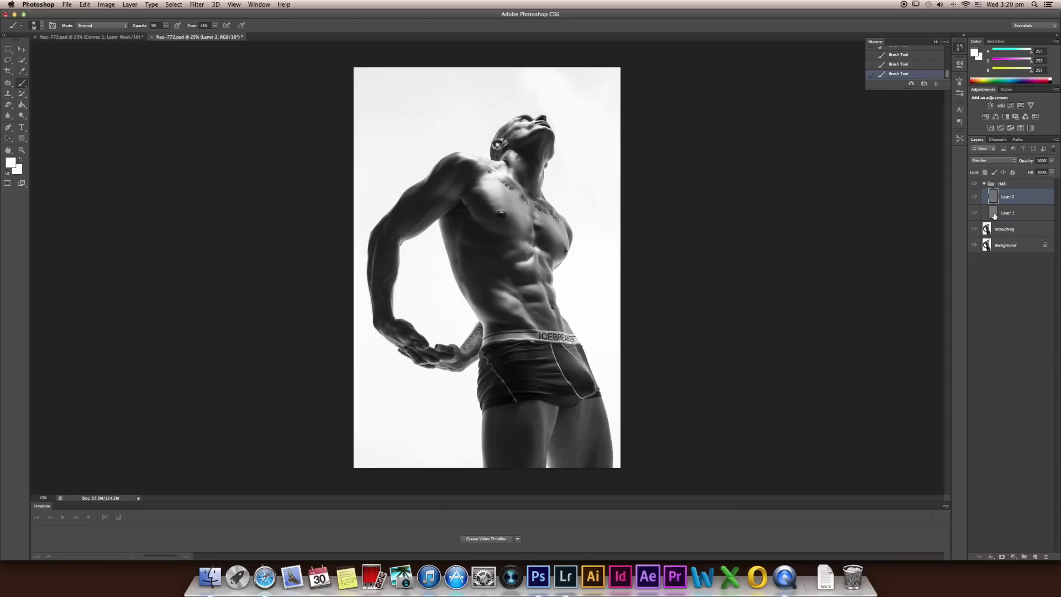
{"action": "left_click", "coordinate": [994, 216]}
{"action": "key", "text": "super+equal"}
{"action": "key", "text": "super+equal"}
{"action": "key", "text": "super+equal"}
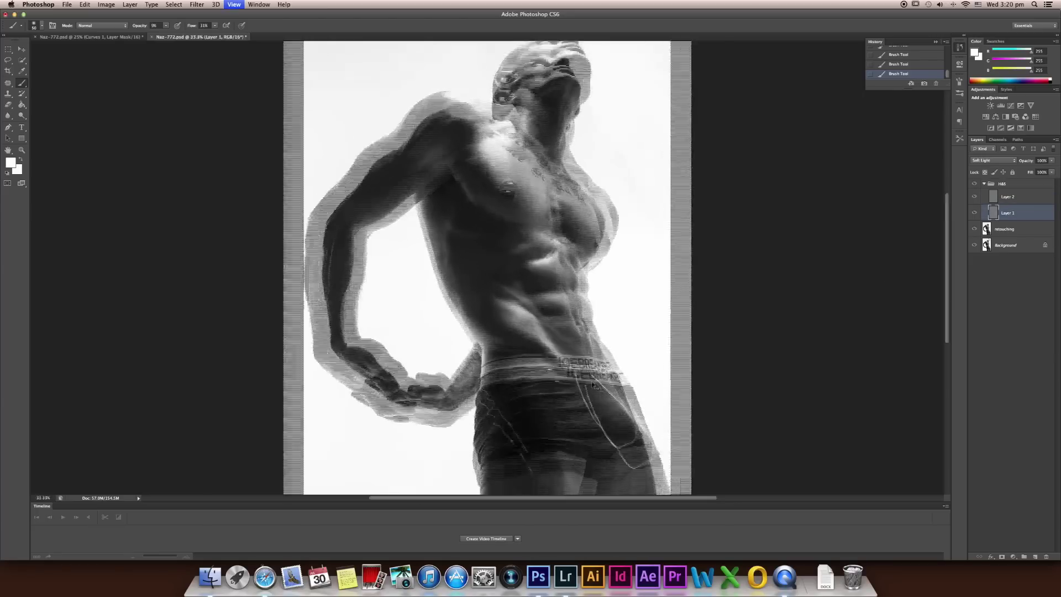
{"action": "left_click_drag", "start_coordinate": [642, 487], "coordinate": [590, 372]}
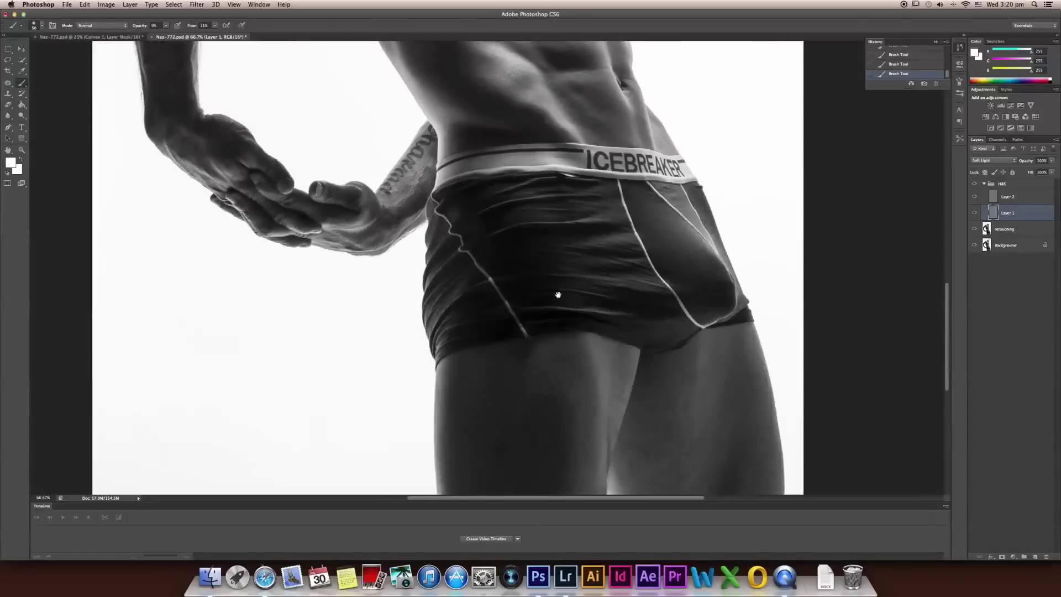
{"action": "key", "text": "super+equal"}
{"action": "left_click_drag", "start_coordinate": [563, 311], "coordinate": [529, 340]}
{"action": "key", "text": "bracketleft"}
{"action": "key", "text": "bracketleft"}
{"action": "key", "text": "bracketleft"}
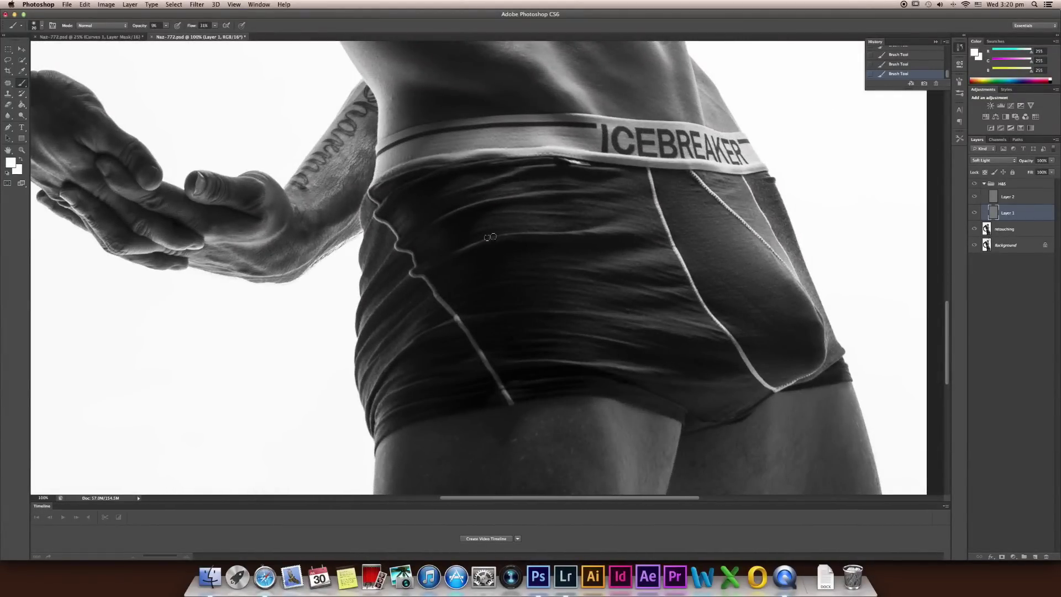
{"action": "key", "text": "bracketright"}
{"action": "mouse_move", "coordinate": [595, 272]}
{"action": "left_mouse_down"}
{"action": "mouse_move", "coordinate": [652, 326]}
{"action": "mouse_move", "coordinate": [573, 311]}
{"action": "left_mouse_up"}
- Vary the brush from fine to broad to build up the highlights on the shorts
{"action": "key", "text": "bracketleft"}
{"action": "key", "text": "bracketleft"}
{"action": "key", "text": "bracketleft"}
{"action": "key", "text": "bracketright"}
{"action": "key", "text": "bracketright"}
{"action": "key", "text": "bracketright"}
{"action": "key", "text": "bracketright"}
{"action": "key", "text": "bracketright"}
{"action": "key", "text": "bracketright"}
{"action": "key", "text": "bracketright"}
- Finish the highlights around the shorts and return to the chest with a reduced brush for touch-ups
{"action": "left_click_drag", "start_coordinate": [486, 395], "coordinate": [381, 324]}
{"action": "key", "text": "bracketleft"}
{"action": "key", "text": "bracketleft"}
{"action": "key", "text": "bracketleft"}
{"action": "key", "text": "bracketleft"}
{"action": "key", "text": "bracketleft"}
{"action": "left_click_drag", "start_coordinate": [439, 271], "coordinate": [581, 365]}
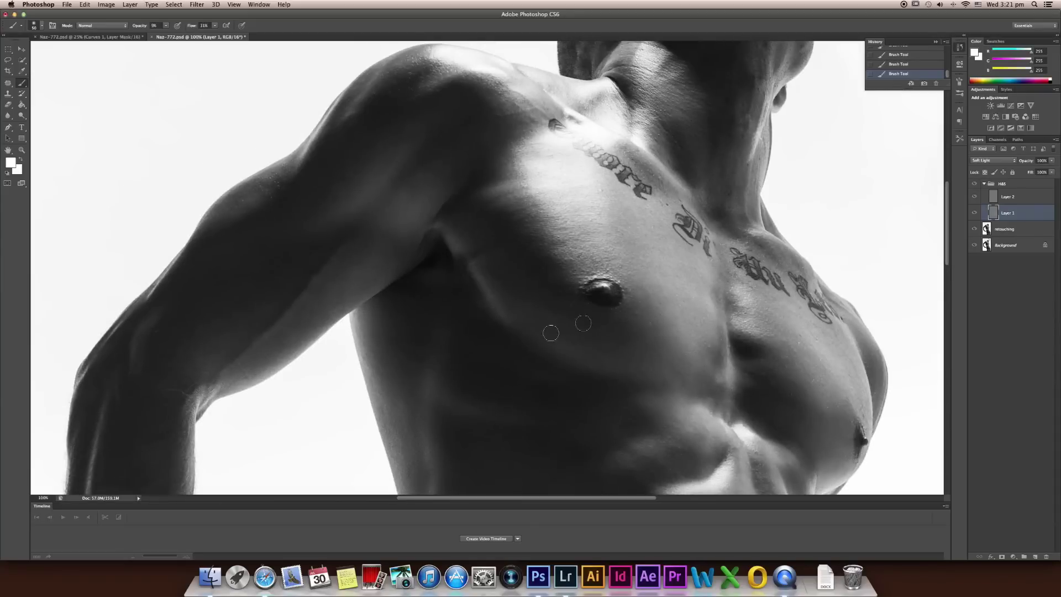
- Select the Overlay Layer 2 and set the foreground color to black (000000) for burning
{"action": "left_click", "coordinate": [993, 198]}
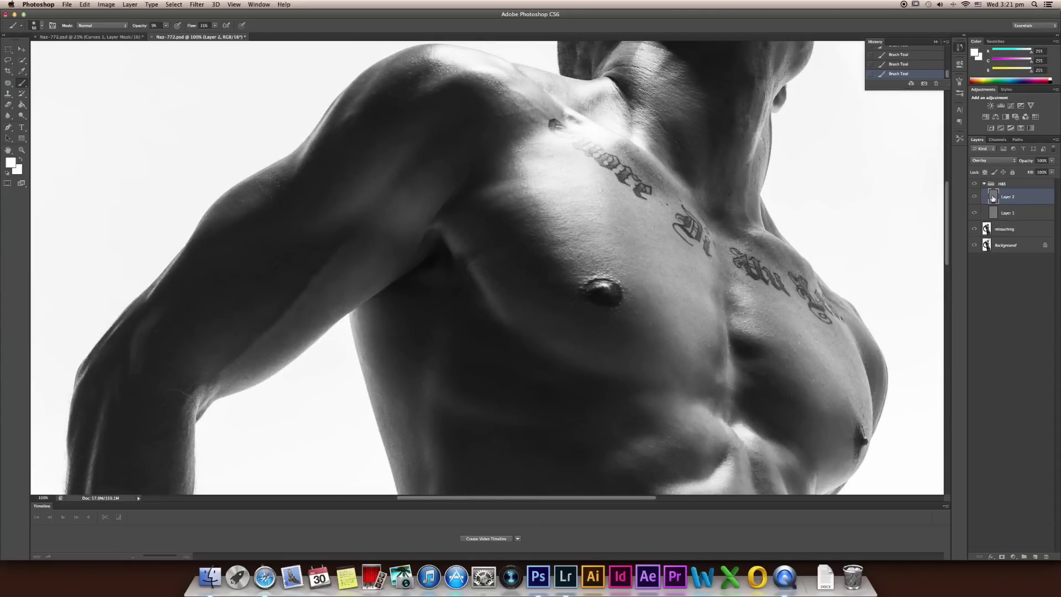
{"action": "key", "text": "super+minus"}
{"action": "key", "text": "super+minus"}
{"action": "key", "text": "super+minus"}
{"action": "key", "text": "super+minus"}
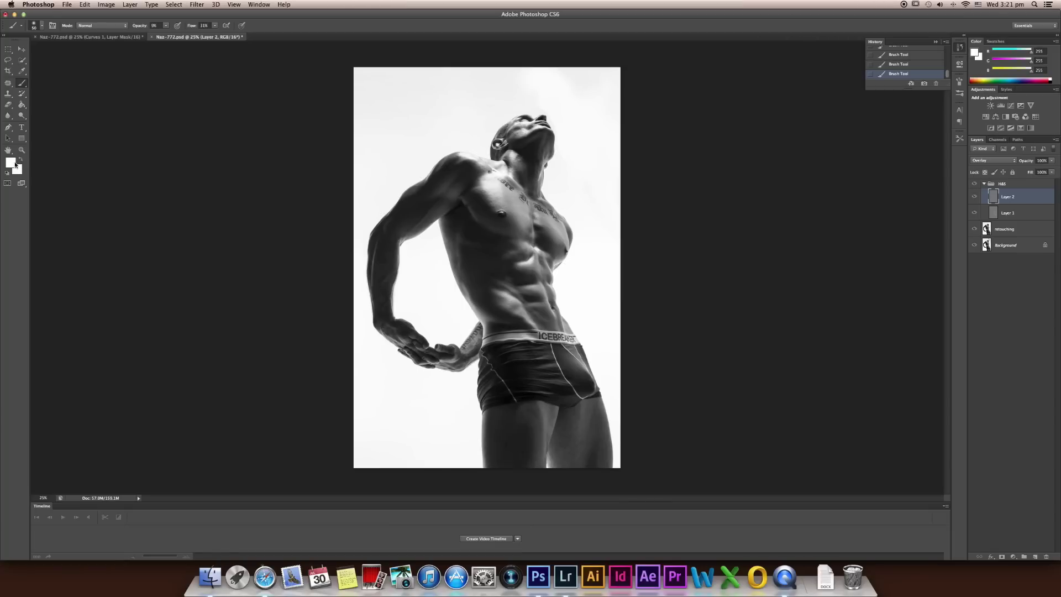
{"action": "left_click", "coordinate": [15, 164]}
{"action": "left_click_drag", "start_coordinate": [160, 310], "coordinate": [180, 387]}
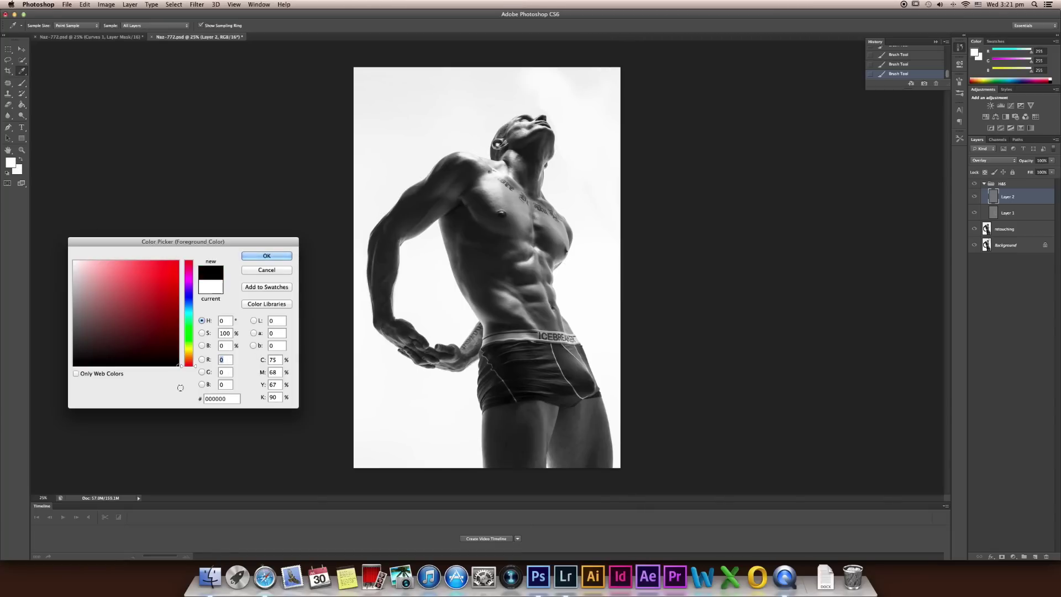
{"action": "left_click", "coordinate": [259, 255]}
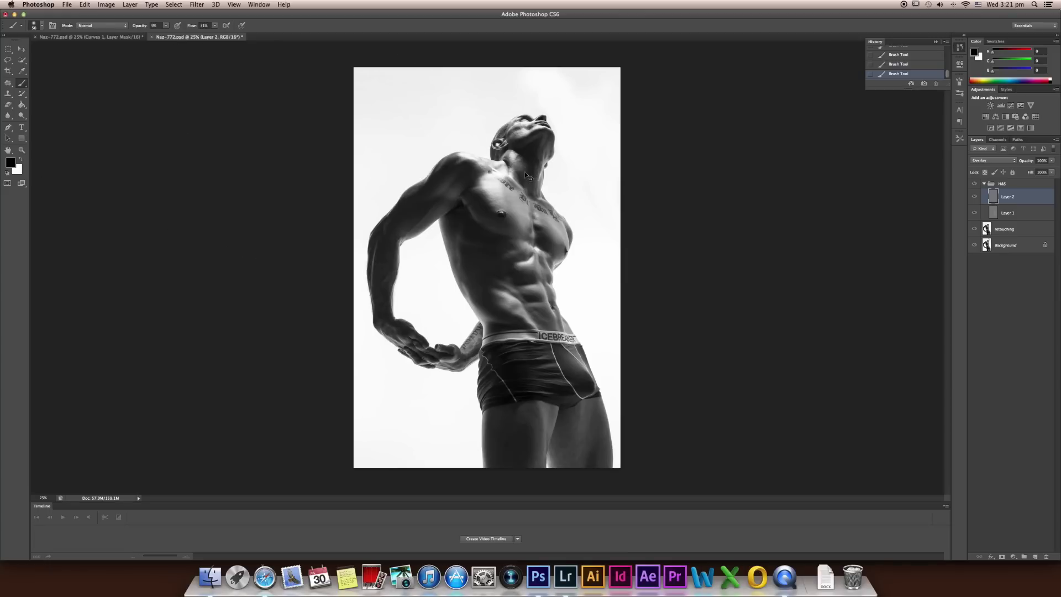
- Enlarge the brush and darken the shadows under the jaw and along the neck
{"action": "key", "text": "super+plus"}
{"action": "key", "text": "super+plus"}
{"action": "key", "text": "super+plus"}
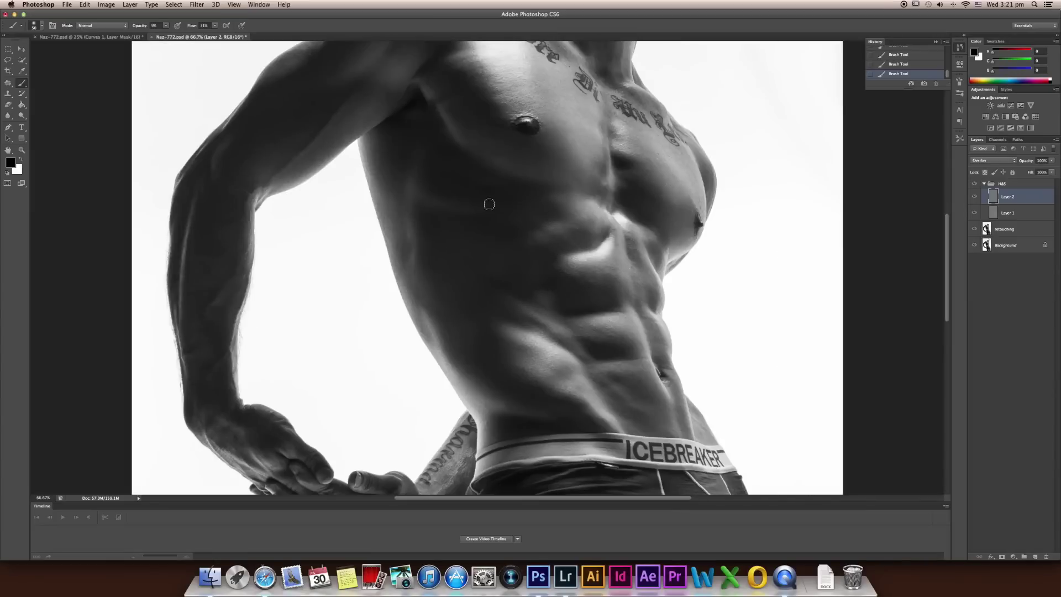
{"action": "left_click_drag", "start_coordinate": [505, 193], "coordinate": [532, 234]}
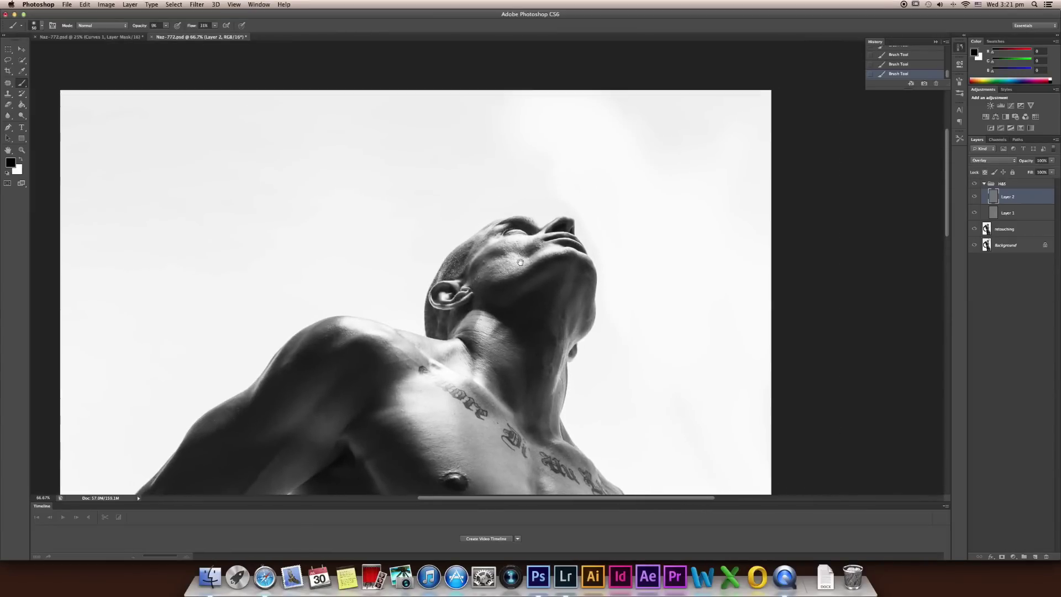
{"action": "scroll", "coordinate": [531, 234], "scroll_direction": "down", "scroll_amount": 3}
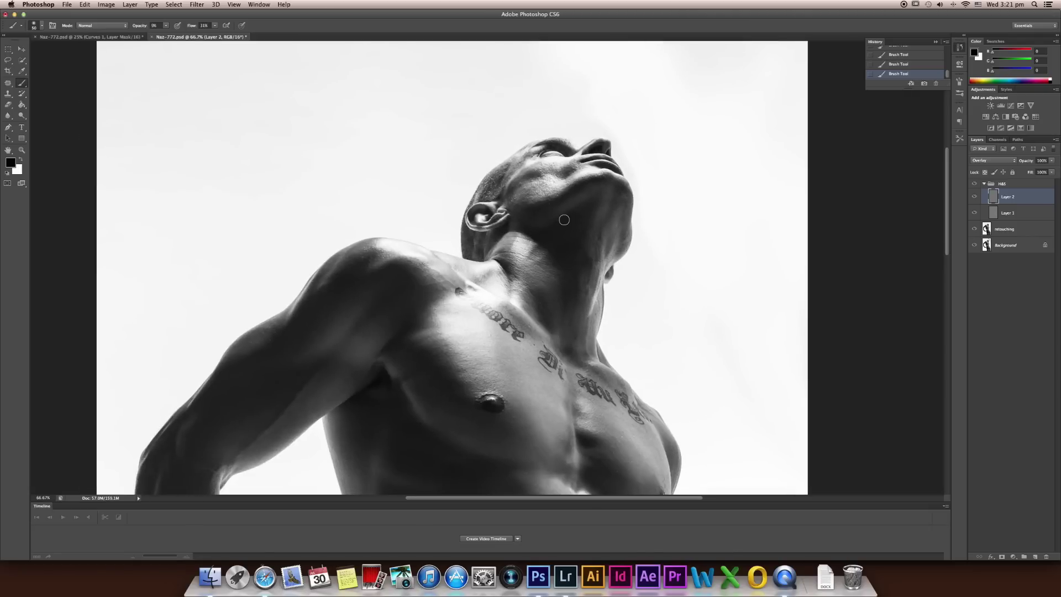
{"action": "key", "text": "bracketright"}
{"action": "key", "text": "bracketright"}
{"action": "key", "text": "bracketright"}
{"action": "key", "text": "bracketright"}
{"action": "key", "text": "bracketleft"}
{"action": "key", "text": "bracketright"}
- Darken the shadows around the collarbone and between the chest muscles, varying the brush size
{"action": "left_click_drag", "start_coordinate": [506, 347], "coordinate": [540, 252]}
{"action": "key", "text": "bracketleft"}
{"action": "key", "text": "bracketleft"}
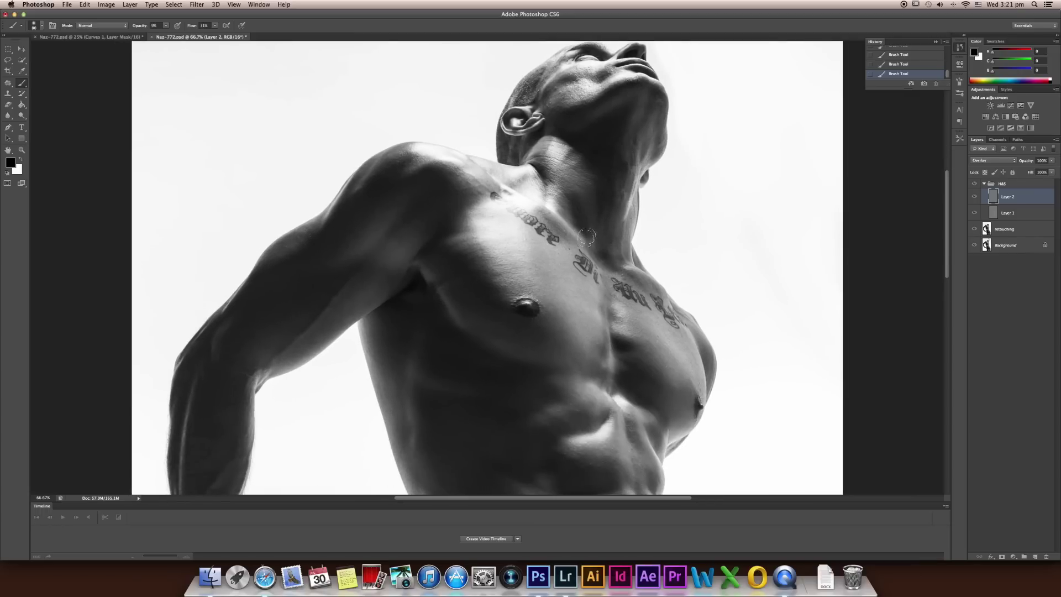
{"action": "left_click_drag", "start_coordinate": [577, 337], "coordinate": [551, 278]}
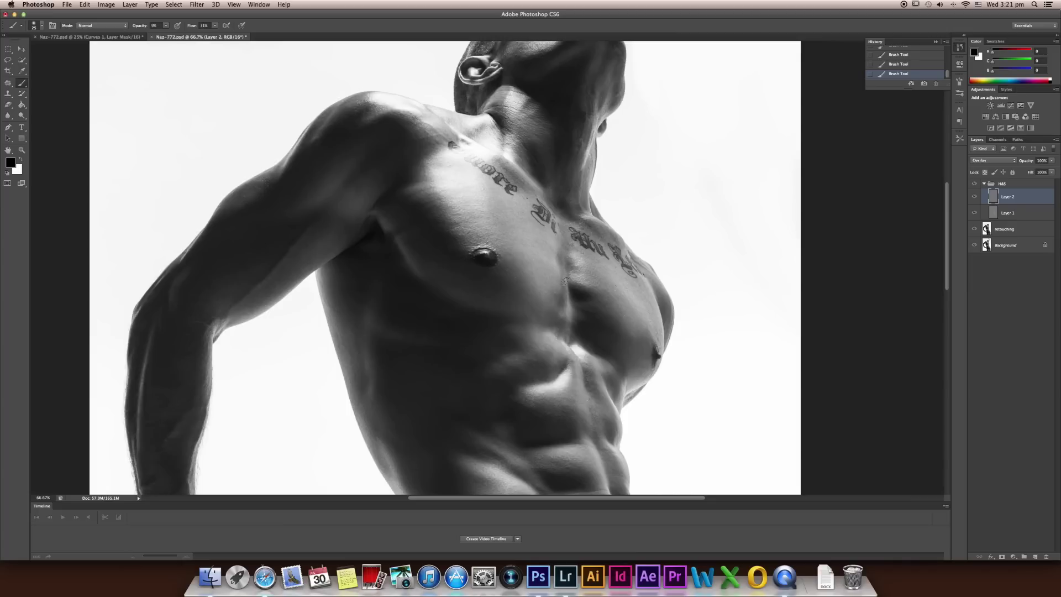
{"action": "left_click_drag", "start_coordinate": [581, 296], "coordinate": [589, 312]}
{"action": "key", "text": "bracketright"}
{"action": "key", "text": "bracketright"}
{"action": "key", "text": "bracketright"}
{"action": "key", "text": "bracketright"}
{"action": "key", "text": "bracketleft"}
- Burn the grooves between the abdominal muscles, alternating between larger and smaller brush sizes
{"action": "scroll", "coordinate": [565, 344], "scroll_direction": "down", "scroll_amount": 5}
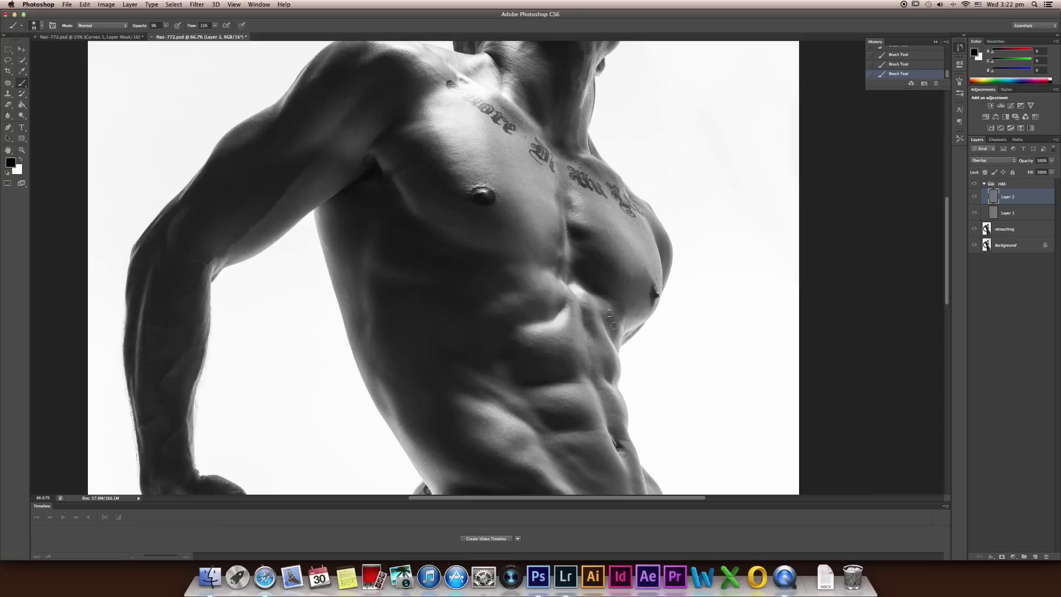
{"action": "scroll", "coordinate": [634, 292], "scroll_direction": "down", "scroll_amount": 8}
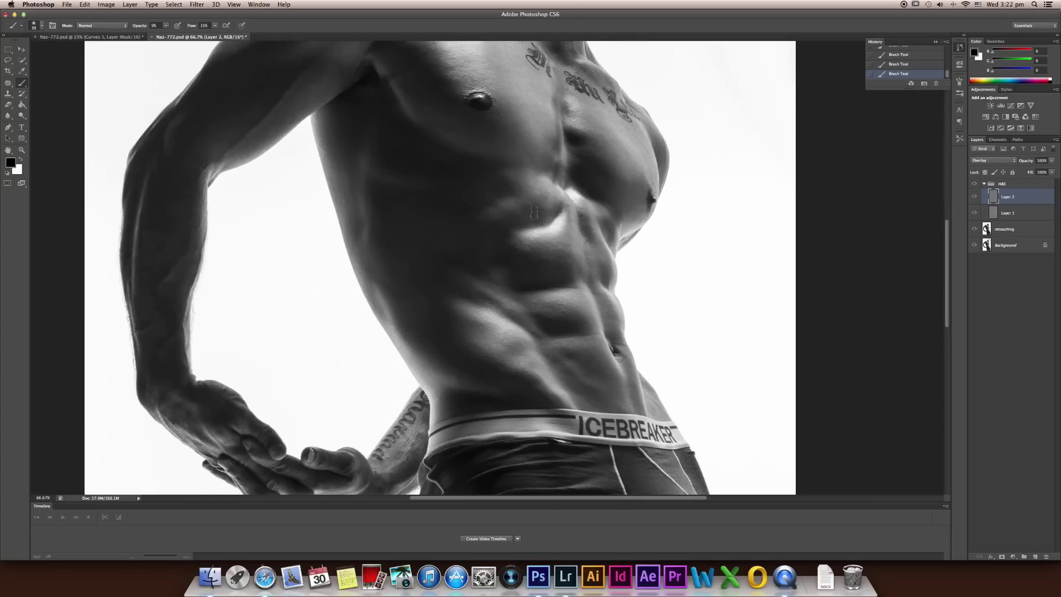
{"action": "key", "text": "bracketright"}
{"action": "key", "text": "bracketright"}
{"action": "key", "text": "bracketright"}
{"action": "key", "text": "bracketright"}
{"action": "key", "text": "bracketleft"}
{"action": "key", "text": "bracketleft"}
{"action": "key", "text": "bracketleft"}
{"action": "key", "text": "bracketright"}
{"action": "key", "text": "bracketright"}
{"action": "key", "text": "bracketright"}
{"action": "key", "text": "bracketright"}
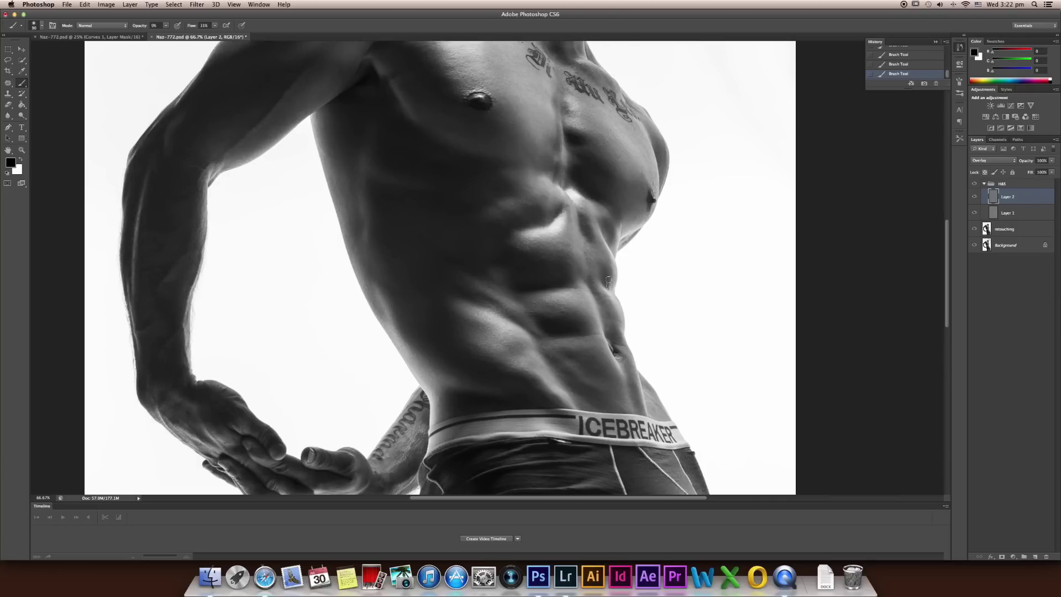
- Enlarge the brush for broader shadows on the torso and step back the last two brush strokes in the history
{"action": "key", "text": "bracketright"}
{"action": "key", "text": "bracketright"}
{"action": "key", "text": "bracketright"}
{"action": "key", "text": "bracketright"}
{"action": "key", "text": "bracketright"}
{"action": "key", "text": "bracketright"}
{"action": "key", "text": "bracketright"}
{"action": "key", "text": "bracketright"}
{"action": "key", "text": "bracketleft"}
{"action": "left_click", "coordinate": [901, 65]}
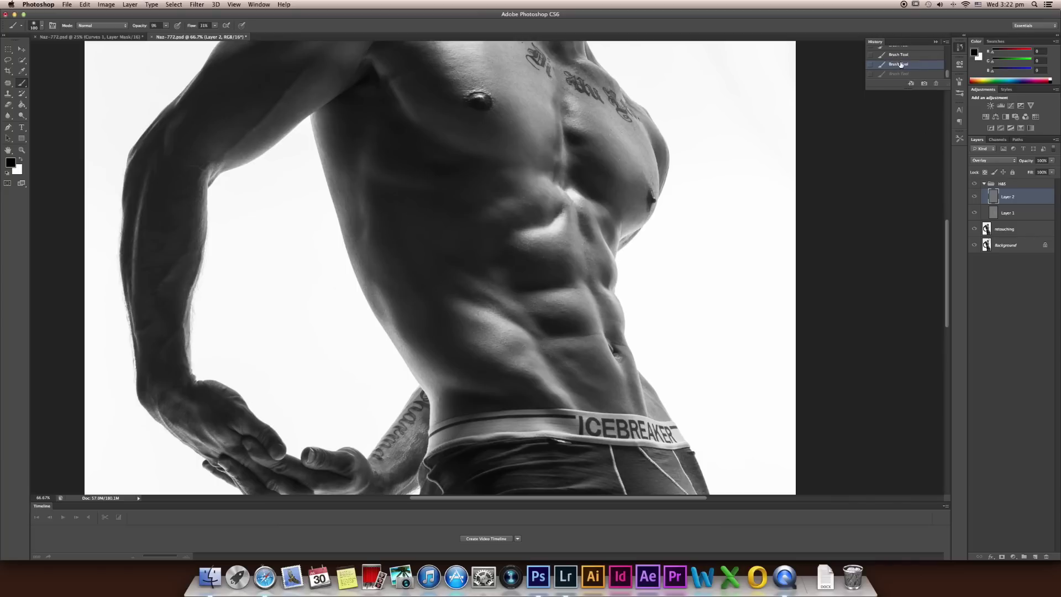
{"action": "left_click", "coordinate": [901, 55]}
- Darken the side of the abdomen down toward the waist with a progressively larger brush
{"action": "key", "text": "bracketright"}
{"action": "key", "text": "bracketright"}
{"action": "mouse_move", "coordinate": [499, 275]}
{"action": "left_mouse_down"}
{"action": "mouse_move", "coordinate": [464, 245]}
{"action": "mouse_move", "coordinate": [414, 254]}
{"action": "mouse_move", "coordinate": [401, 229]}
{"action": "mouse_move", "coordinate": [448, 371]}
{"action": "mouse_move", "coordinate": [492, 392]}
{"action": "left_mouse_up"}
{"action": "key", "text": "bracketright"}
{"action": "key", "text": "bracketright"}
{"action": "key", "text": "bracketright"}
{"action": "key", "text": "bracketright"}
{"action": "key", "text": "bracketright"}
- Reduce the brush strongly and deepen the shadow on the lower abdomen just above the waistband
{"action": "key", "text": "bracketleft"}
{"action": "key", "text": "bracketleft"}
{"action": "key", "text": "bracketleft"}
{"action": "key", "text": "bracketleft"}
{"action": "key", "text": "bracketleft"}
{"action": "key", "text": "bracketleft"}
{"action": "key", "text": "bracketleft"}
{"action": "key", "text": "bracketleft"}
{"action": "key", "text": "bracketleft"}
{"action": "key", "text": "bracketleft"}
{"action": "key", "text": "bracketleft"}
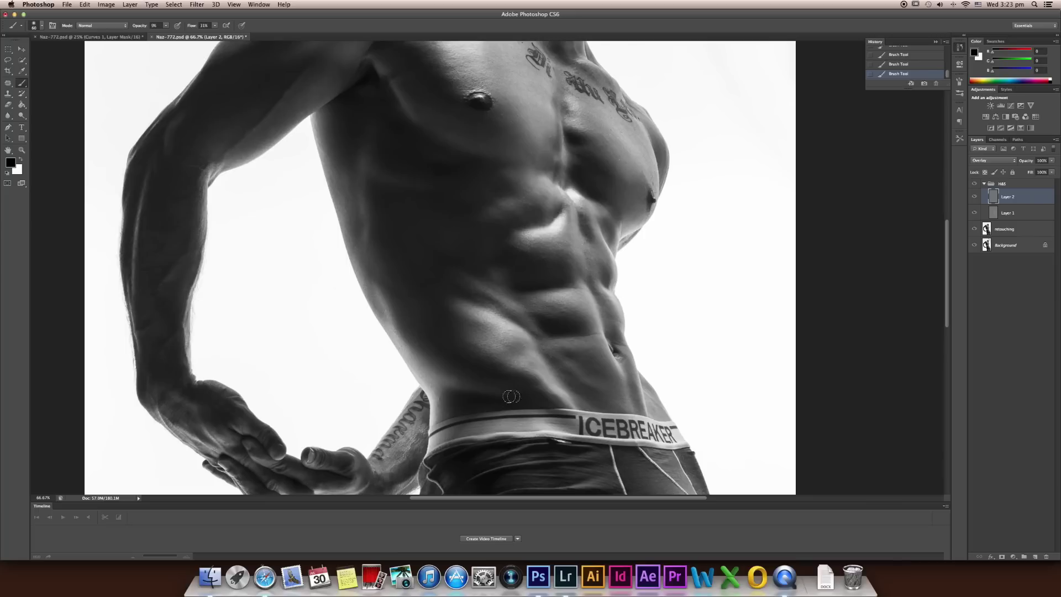
{"action": "key", "text": "bracketright"}
{"action": "key", "text": "bracketright"}
- Bring the clasped hands into close view and make the Overlay Layer 2 active for burning them
{"action": "key", "text": "super+0"}
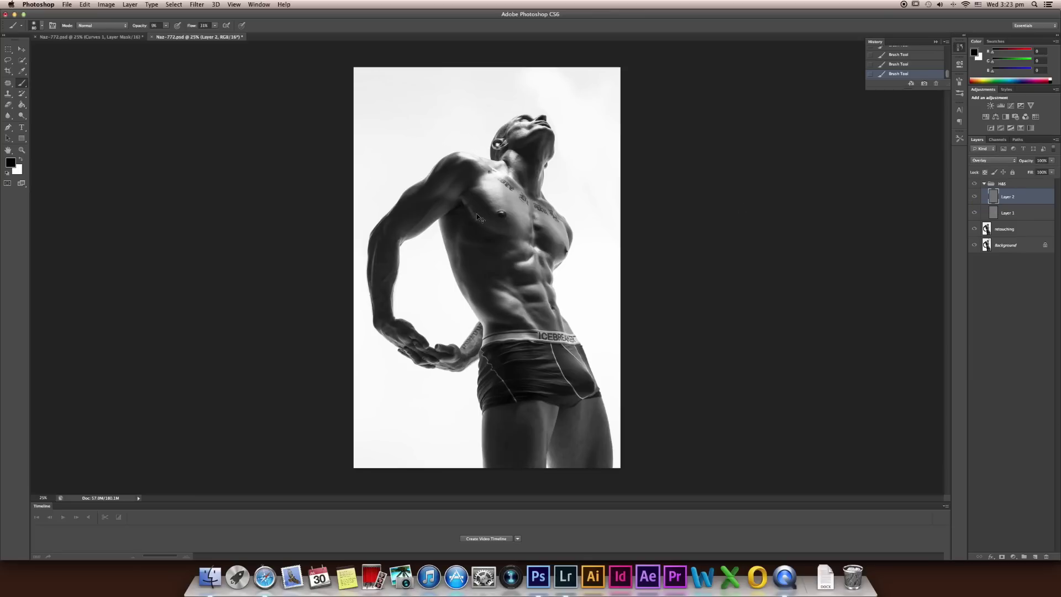
{"action": "key", "text": "super+equal"}
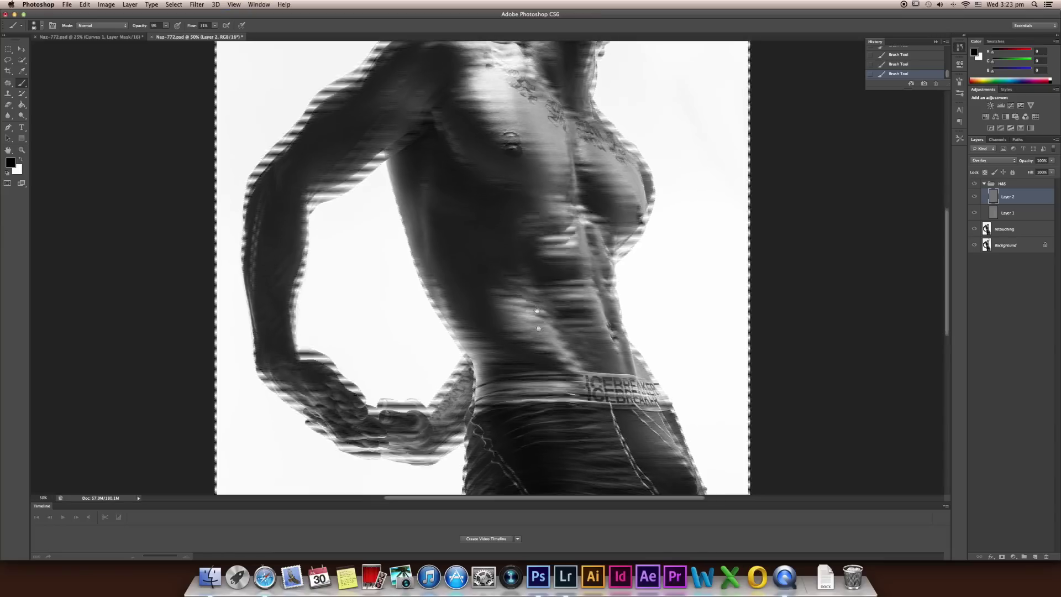
{"action": "scroll", "coordinate": [539, 329], "scroll_direction": "down", "scroll_amount": 3}
{"action": "key", "text": "super+equal"}
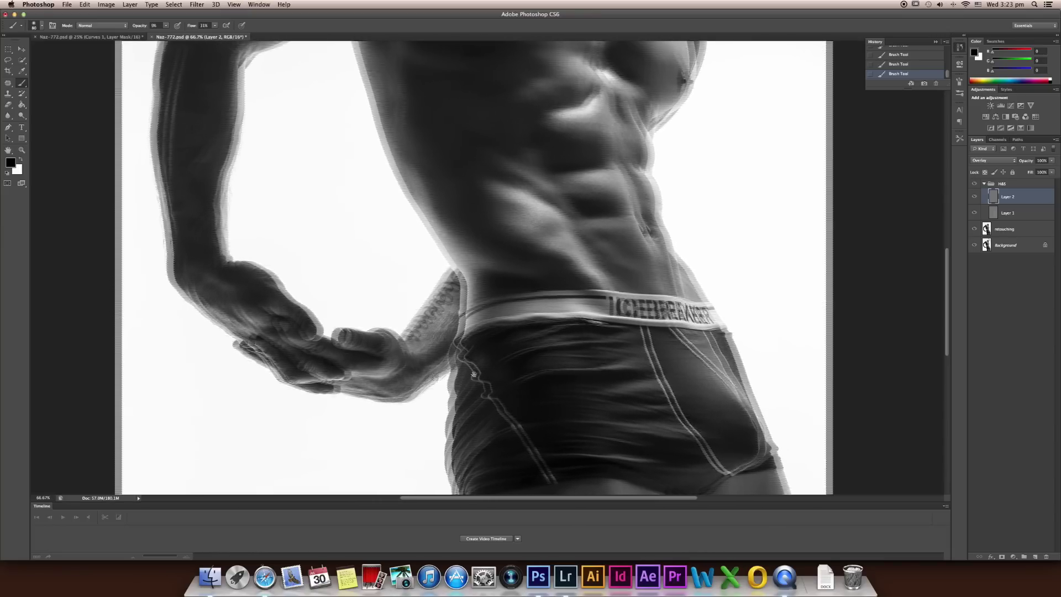
{"action": "scroll", "coordinate": [474, 375], "scroll_direction": "left", "scroll_amount": 3}
{"action": "key", "text": "super+equal"}
{"action": "scroll", "coordinate": [528, 347], "scroll_direction": "left", "scroll_amount": 3}
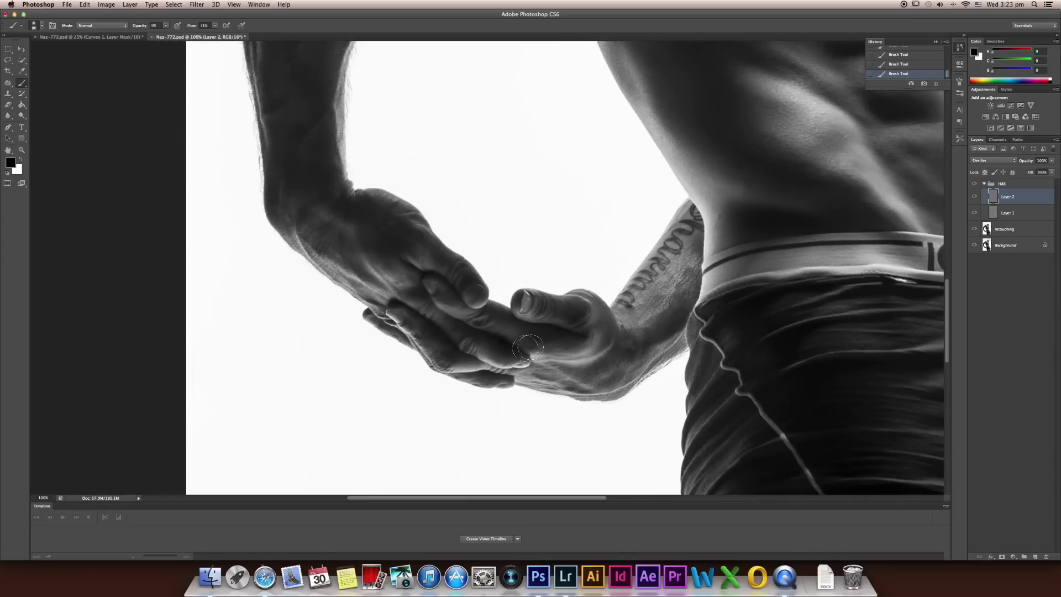
{"action": "key", "text": "alt+bracketright"}
{"action": "key", "text": "super+equal"}
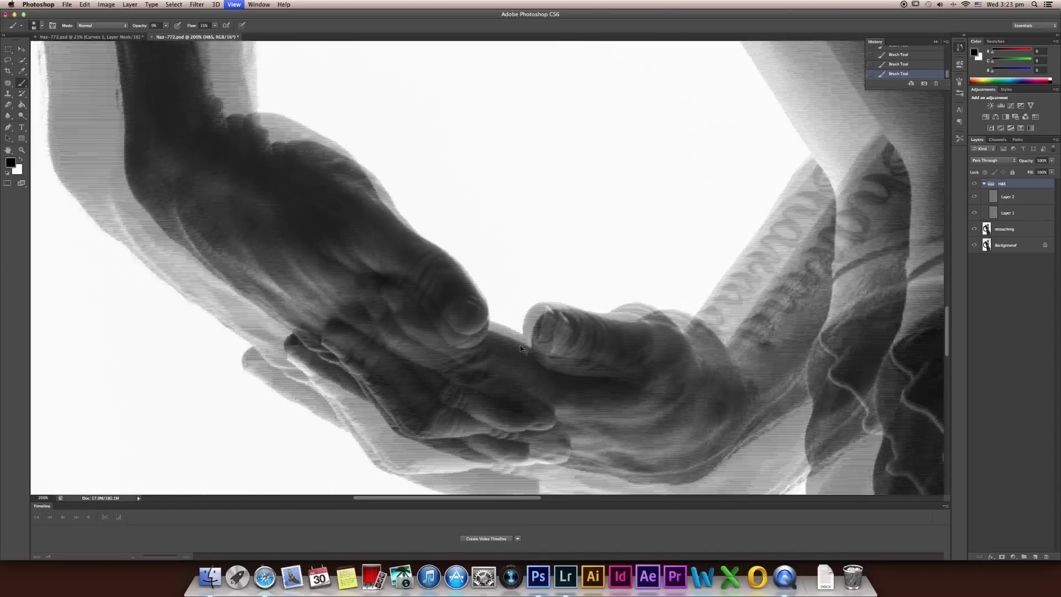
{"action": "key", "text": "super+minus"}
{"action": "scroll", "coordinate": [531, 342], "scroll_direction": "right", "scroll_amount": 3}
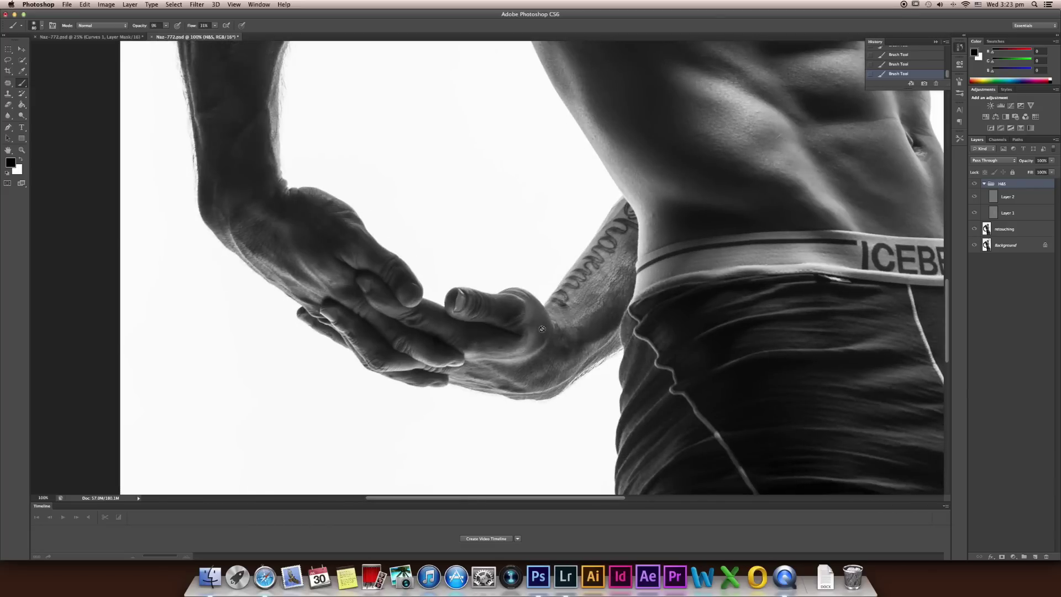
{"action": "left_click", "coordinate": [1027, 203]}
- Darken the creases and shadow areas of the thumb with a very small brush at 200% zoom
{"action": "key", "text": "bracketleft"}
{"action": "key", "text": "bracketleft"}
{"action": "key", "text": "super+plus"}
{"action": "scroll", "coordinate": [441, 299], "scroll_direction": "down", "scroll_amount": 2}
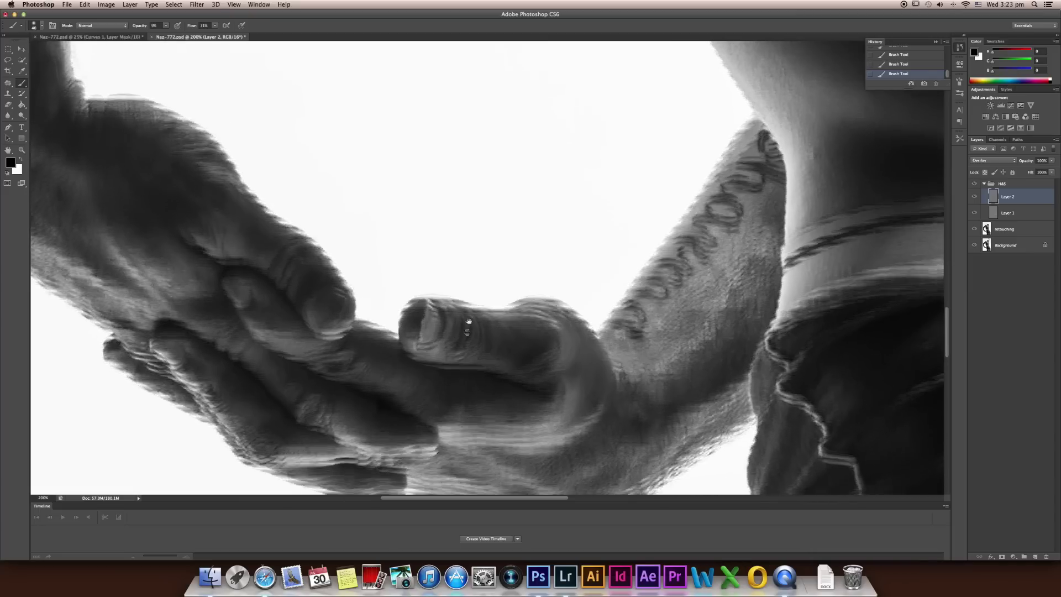
{"action": "key", "text": "bracketleft"}
{"action": "key", "text": "bracketleft"}
{"action": "key", "text": "bracketleft"}
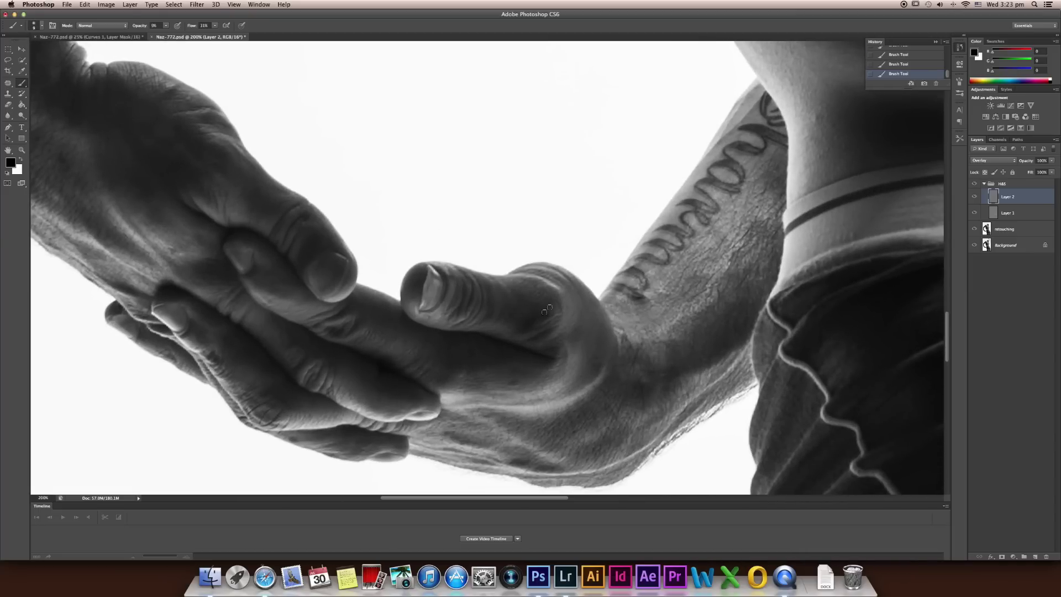
{"action": "key", "text": "bracketleft"}
{"action": "key", "text": "bracketleft"}
- Enlarge the brush and darken the tattooed forearm behind the hip
{"action": "key", "text": "bracketright"}
{"action": "key", "text": "bracketright"}
{"action": "key", "text": "bracketright"}
{"action": "key", "text": "bracketright"}
{"action": "key", "text": "bracketright"}
{"action": "left_click_drag", "start_coordinate": [766, 139], "coordinate": [647, 303]}
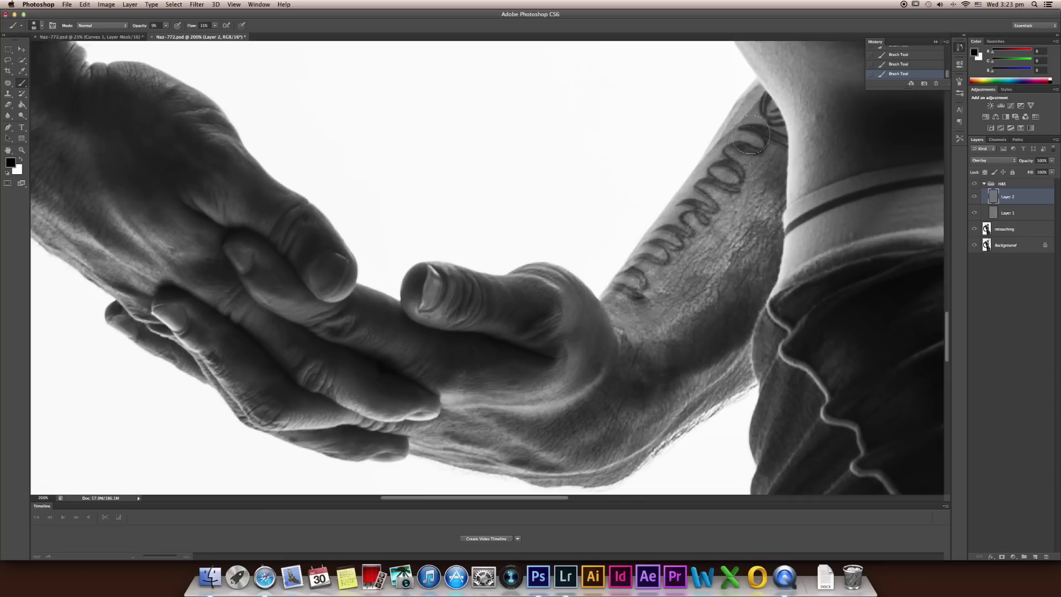
- Reduce the brush and darken the shadows between the fingers of the front hand
{"action": "mouse_move", "coordinate": [412, 359]}
{"action": "left_mouse_down"}
{"action": "mouse_move", "coordinate": [589, 319]}
{"action": "mouse_move", "coordinate": [647, 319]}
{"action": "left_mouse_up"}
{"action": "key", "text": "bracketleft"}
{"action": "key", "text": "bracketleft"}
{"action": "key", "text": "bracketleft"}
{"action": "key", "text": "bracketleft"}
{"action": "key", "text": "bracketleft"}
{"action": "key", "text": "bracketleft"}
{"action": "key", "text": "bracketleft"}
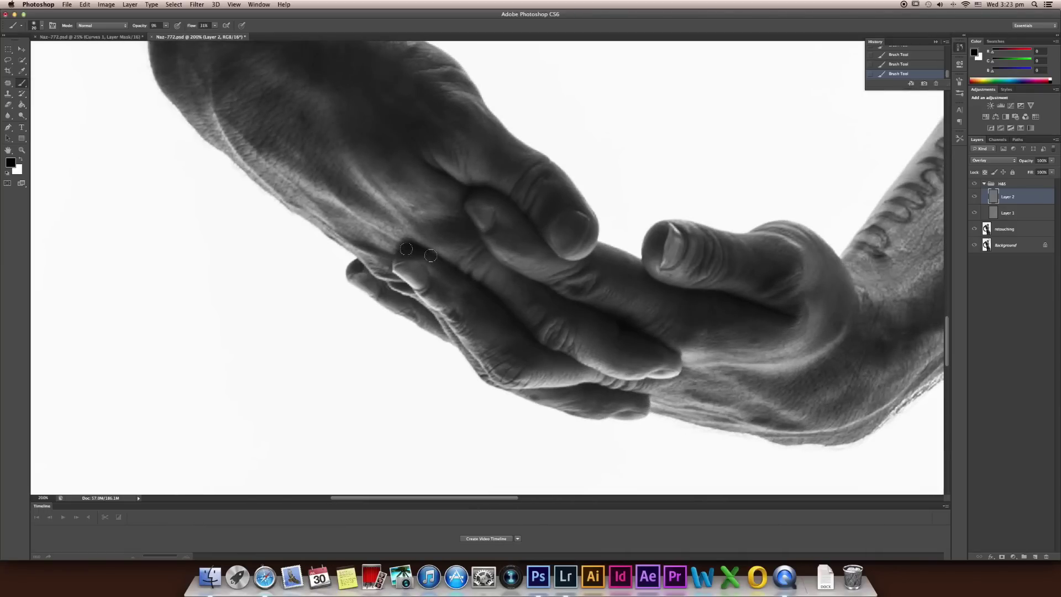
{"action": "key", "text": "bracketright"}
- Burn the back of the hand and the forearm above the wrist with a moderately enlarged brush
{"action": "scroll", "coordinate": [506, 346], "scroll_direction": "up", "scroll_amount": 5}
{"action": "key", "text": "super+minus"}
{"action": "scroll", "coordinate": [445, 302], "scroll_direction": "up", "scroll_amount": 2}
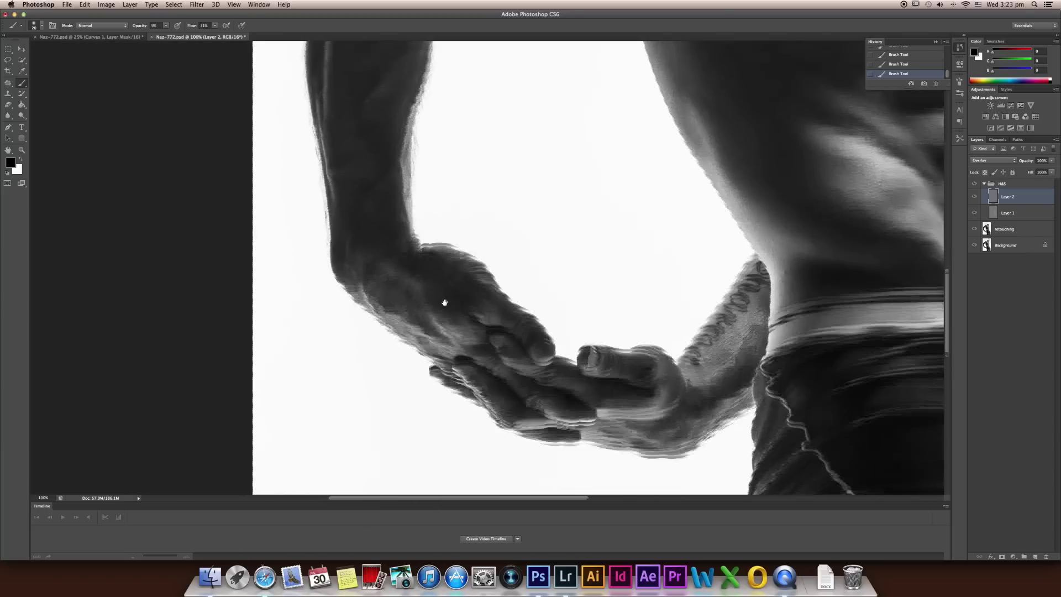
{"action": "scroll", "coordinate": [444, 303], "scroll_direction": "up", "scroll_amount": 2}
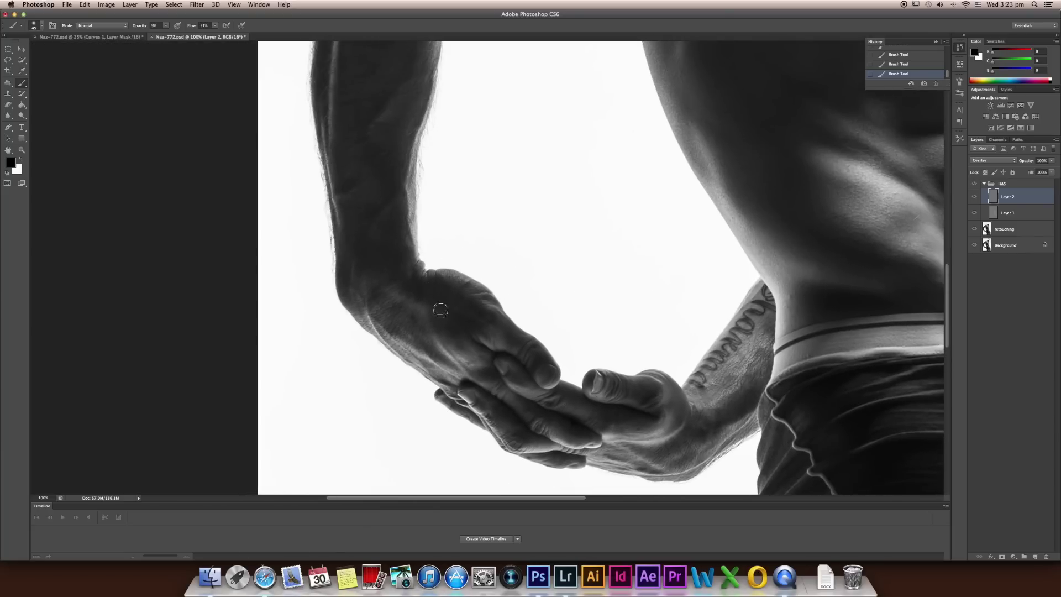
{"action": "scroll", "coordinate": [411, 266], "scroll_direction": "up", "scroll_amount": 3}
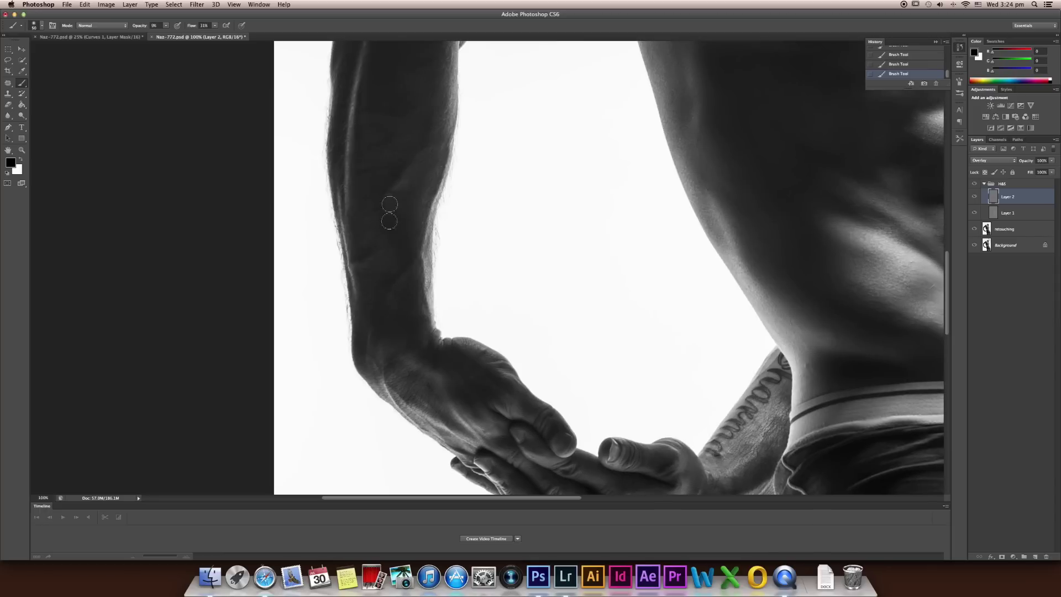
{"action": "key", "text": "bracketright"}
{"action": "key", "text": "bracketright"}
{"action": "scroll", "coordinate": [394, 280], "scroll_direction": "up", "scroll_amount": 4}
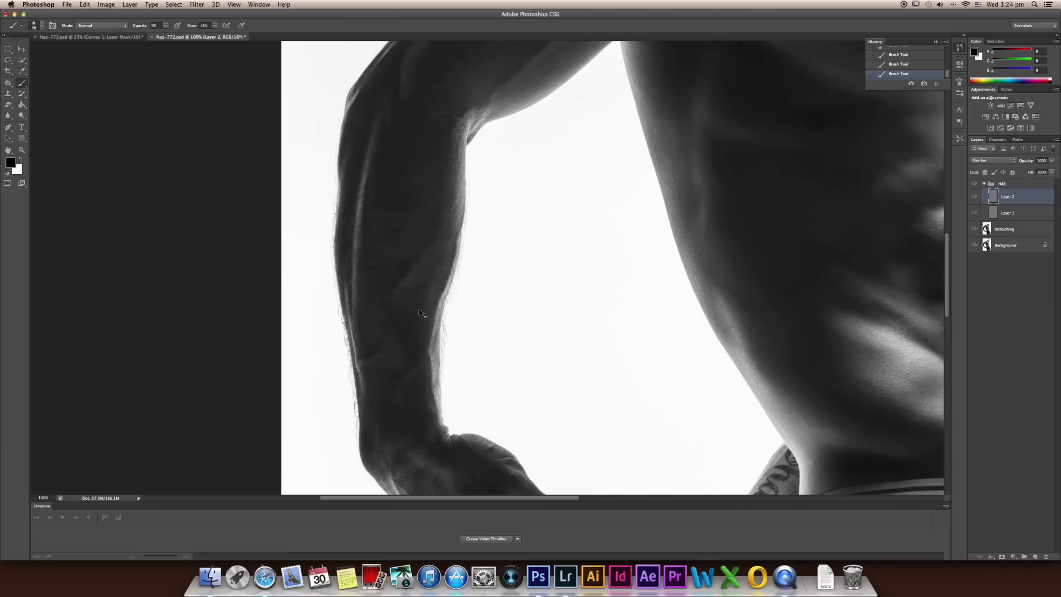
- Enlarge the brush and darken the upper arm above the elbow on the dodge-and-burn layer
{"action": "scroll", "coordinate": [420, 313], "scroll_direction": "down", "scroll_amount": 1}
{"action": "key", "text": "bracketright"}
{"action": "key", "text": "bracketright"}
{"action": "key", "text": "bracketright"}
{"action": "key", "text": "bracketright"}
{"action": "key", "text": "bracketright"}
{"action": "key", "text": "bracketright"}
{"action": "key", "text": "bracketright"}
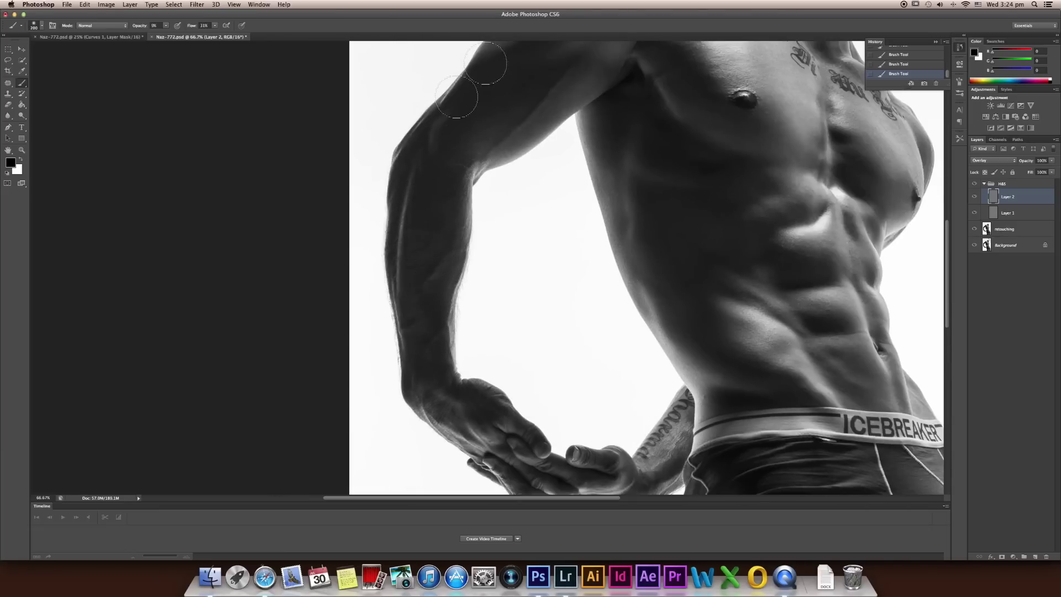
- Reduce the brush and darken along the outer edge of the forearm below the elbow
{"action": "scroll", "coordinate": [473, 130], "scroll_direction": "up", "scroll_amount": 3}
{"action": "key", "text": "bracketleft"}
{"action": "key", "text": "bracketleft"}
{"action": "key", "text": "bracketleft"}
{"action": "key", "text": "bracketleft"}
{"action": "key", "text": "bracketleft"}
{"action": "key", "text": "bracketleft"}
{"action": "key", "text": "bracketleft"}
{"action": "key", "text": "bracketleft"}
{"action": "key", "text": "bracketleft"}
{"action": "key", "text": "bracketleft"}
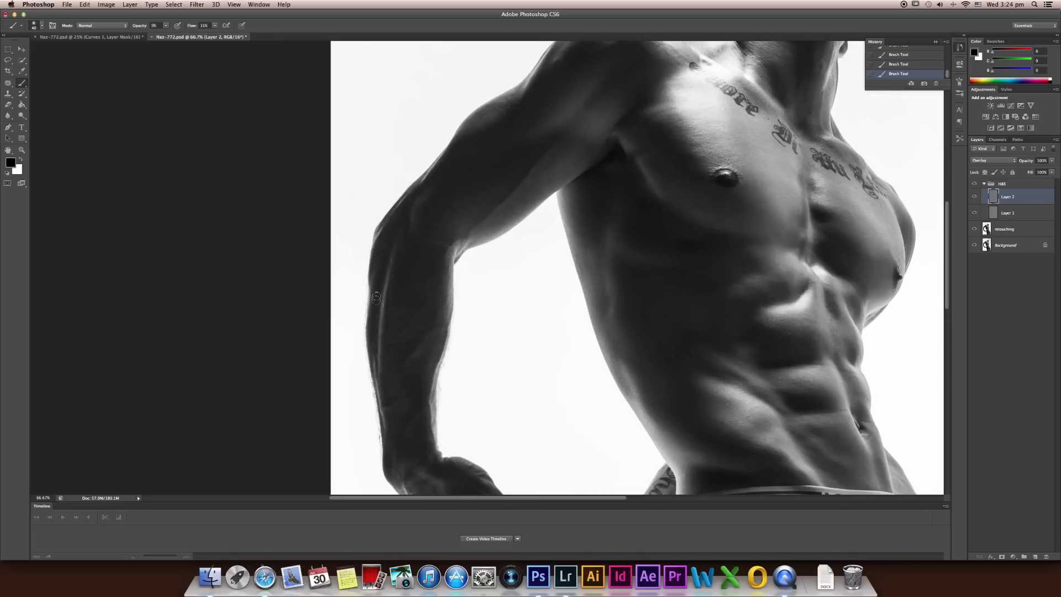
{"action": "scroll", "coordinate": [463, 194], "scroll_direction": "up", "scroll_amount": 5}
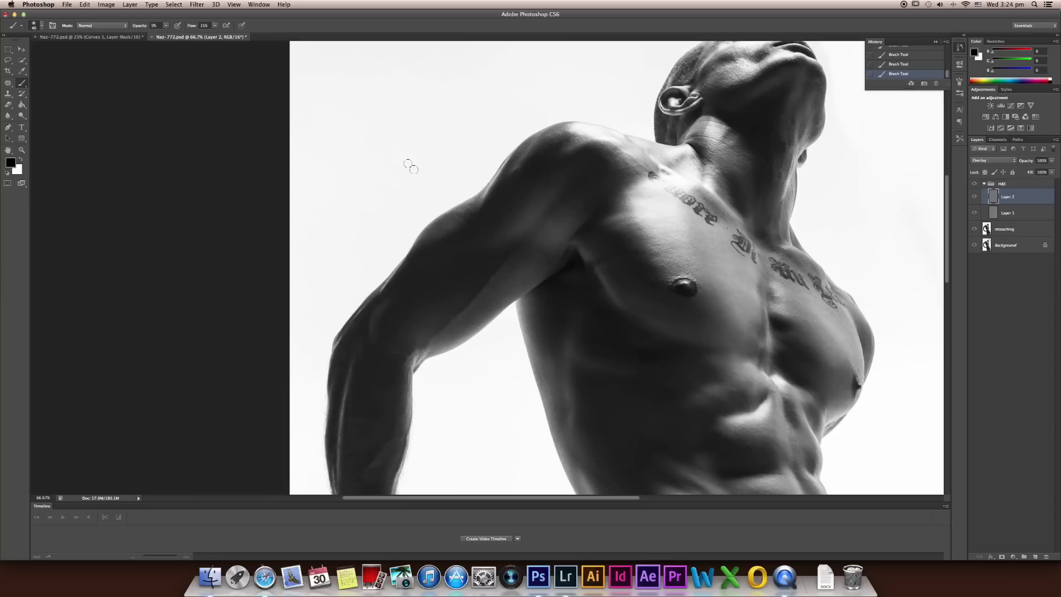
- Burn the upper arm, shoulder and chest shadows, varying the brush size to suit each area
{"action": "key", "text": "bracketright"}
{"action": "key", "text": "bracketright"}
{"action": "key", "text": "bracketright"}
{"action": "key", "text": "bracketright"}
{"action": "key", "text": "bracketright"}
{"action": "key", "text": "bracketright"}
{"action": "key", "text": "bracketright"}
{"action": "key", "text": "bracketright"}
{"action": "key", "text": "bracketright"}
{"action": "key", "text": "bracketleft"}
{"action": "key", "text": "bracketleft"}
{"action": "key", "text": "bracketleft"}
{"action": "key", "text": "bracketleft"}
{"action": "key", "text": "bracketleft"}
{"action": "key", "text": "bracketright"}
{"action": "key", "text": "bracketright"}
{"action": "key", "text": "bracketright"}
{"action": "key", "text": "bracketright"}
{"action": "scroll", "coordinate": [687, 289], "scroll_direction": "up", "scroll_amount": 3}
{"action": "scroll", "coordinate": [687, 289], "scroll_direction": "right", "scroll_amount": 4}
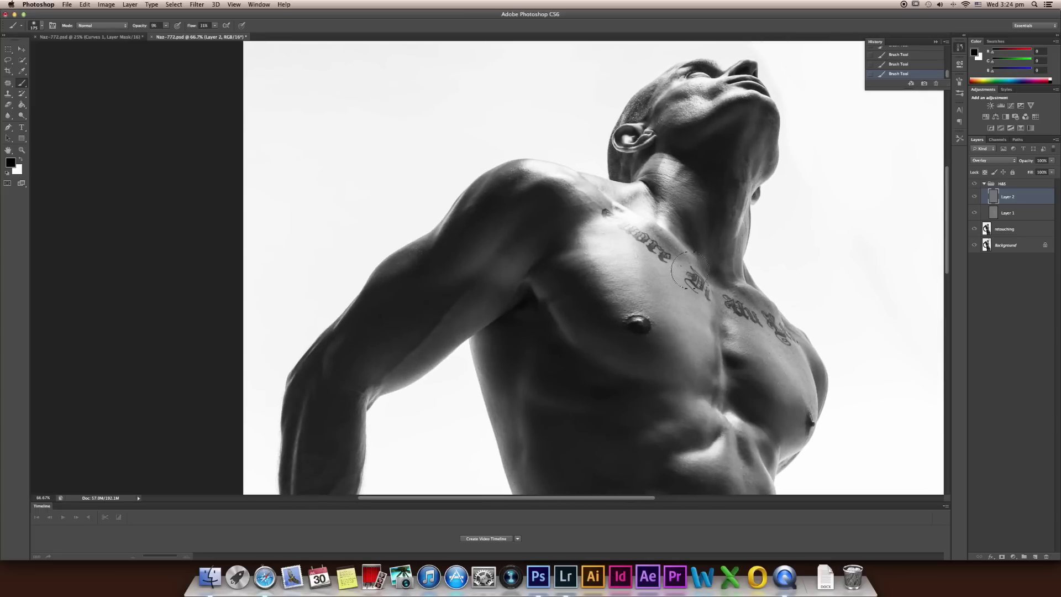
- Raise the brush opacity and burn the bright patch on the upper chest beside the tattoo
{"action": "key", "text": "super+equal"}
{"action": "scroll", "coordinate": [691, 264], "scroll_direction": "up", "scroll_amount": 3}
{"action": "scroll", "coordinate": [691, 264], "scroll_direction": "right", "scroll_amount": 4}
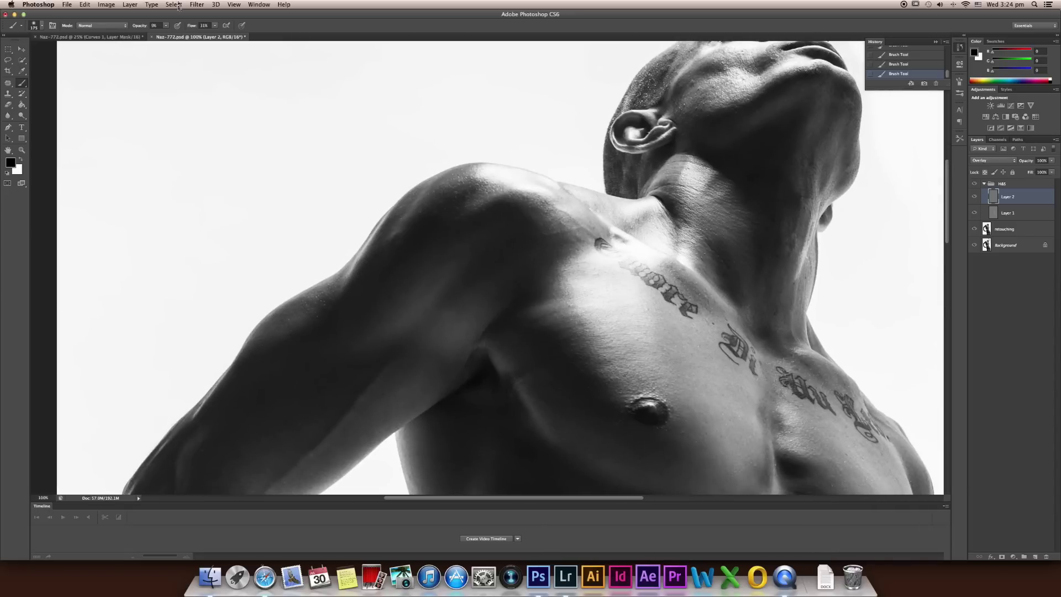
{"action": "left_click_drag", "start_coordinate": [137, 25], "coordinate": [147, 25]}
{"action": "left_click_drag", "start_coordinate": [592, 289], "coordinate": [623, 276]}
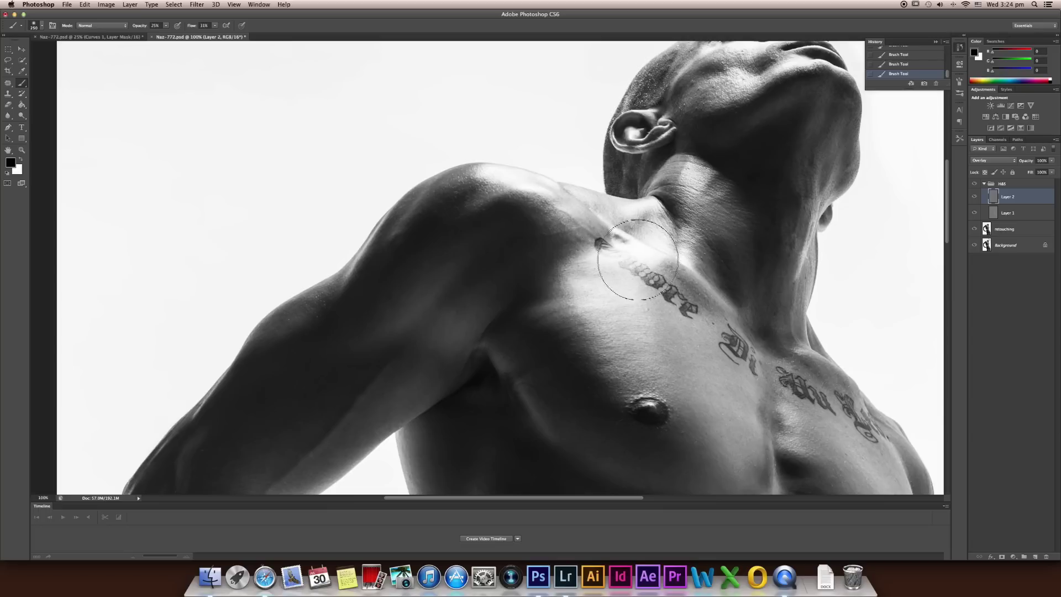
{"action": "mouse_move", "coordinate": [627, 258]}
{"action": "left_mouse_down"}
{"action": "mouse_move", "coordinate": [614, 260]}
{"action": "mouse_move", "coordinate": [627, 320]}
{"action": "left_mouse_up"}
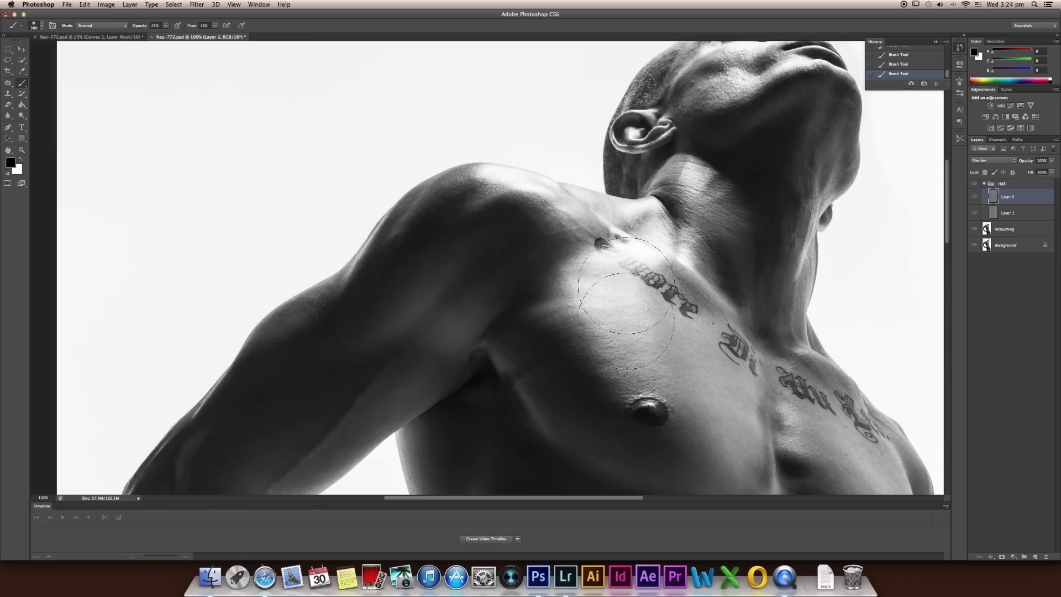
{"action": "key", "text": "bracketright"}
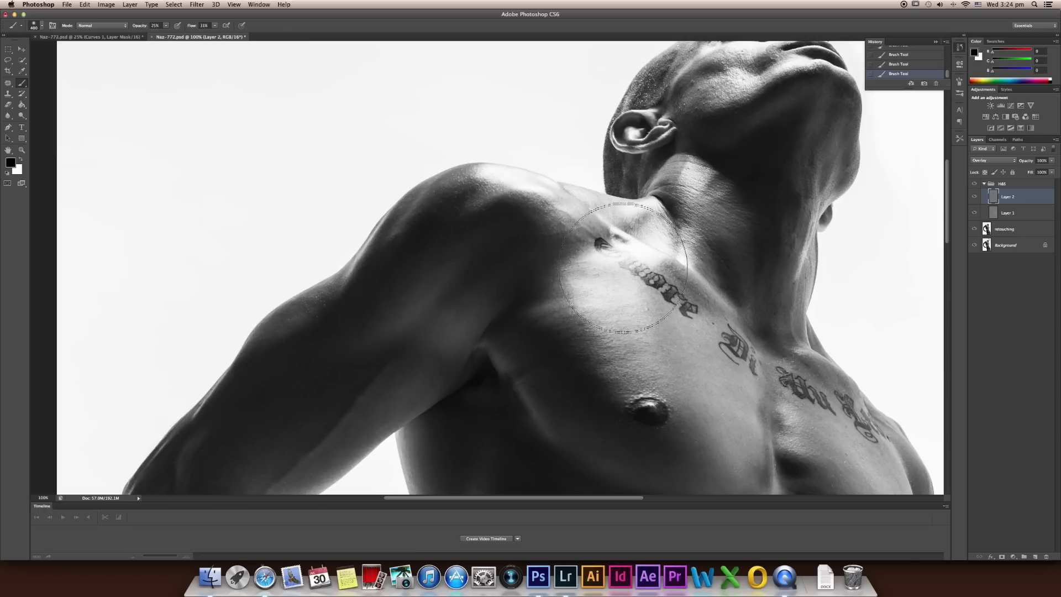
{"action": "key", "text": "bracketleft"}
{"action": "mouse_move", "coordinate": [626, 314]}
{"action": "left_mouse_down"}
{"action": "mouse_move", "coordinate": [628, 180]}
{"action": "mouse_move", "coordinate": [598, 211]}
{"action": "mouse_move", "coordinate": [612, 256]}
{"action": "mouse_move", "coordinate": [632, 233]}
{"action": "mouse_move", "coordinate": [620, 233]}
{"action": "mouse_move", "coordinate": [612, 265]}
{"action": "mouse_move", "coordinate": [634, 227]}
{"action": "mouse_move", "coordinate": [602, 297]}
{"action": "mouse_move", "coordinate": [628, 249]}
{"action": "mouse_move", "coordinate": [602, 285]}
{"action": "mouse_move", "coordinate": [635, 253]}
{"action": "mouse_move", "coordinate": [618, 291]}
{"action": "left_mouse_up"}
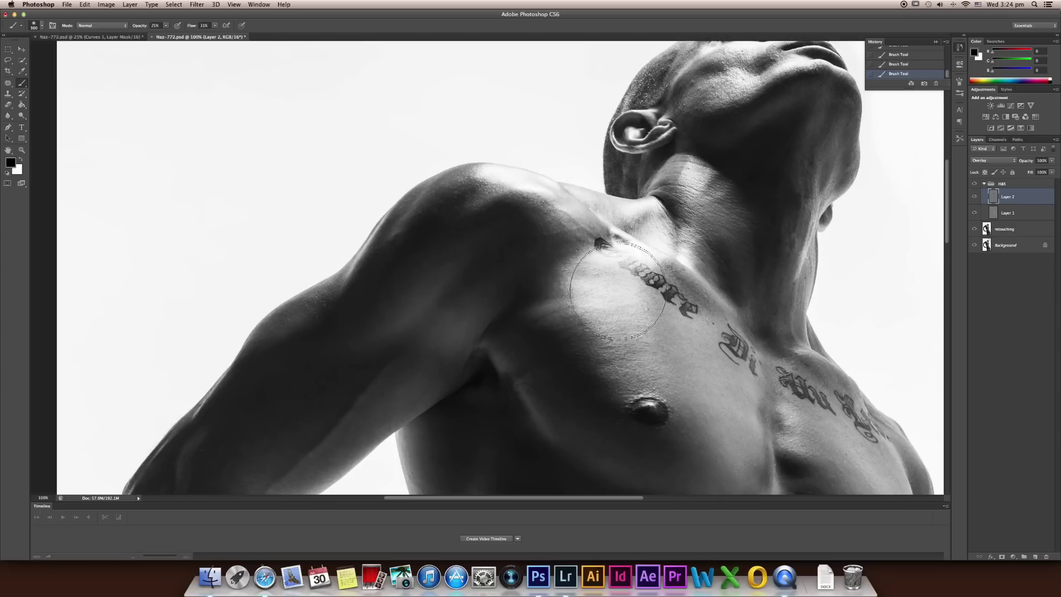
- Compare the portrait with and without Layer 2 at 25% zoom, and view the gray layers without the photo layers beneath
{"action": "key", "text": "super+minus"}
{"action": "key", "text": "super+minus"}
{"action": "key", "text": "super+minus"}
{"action": "key", "text": "super+minus"}
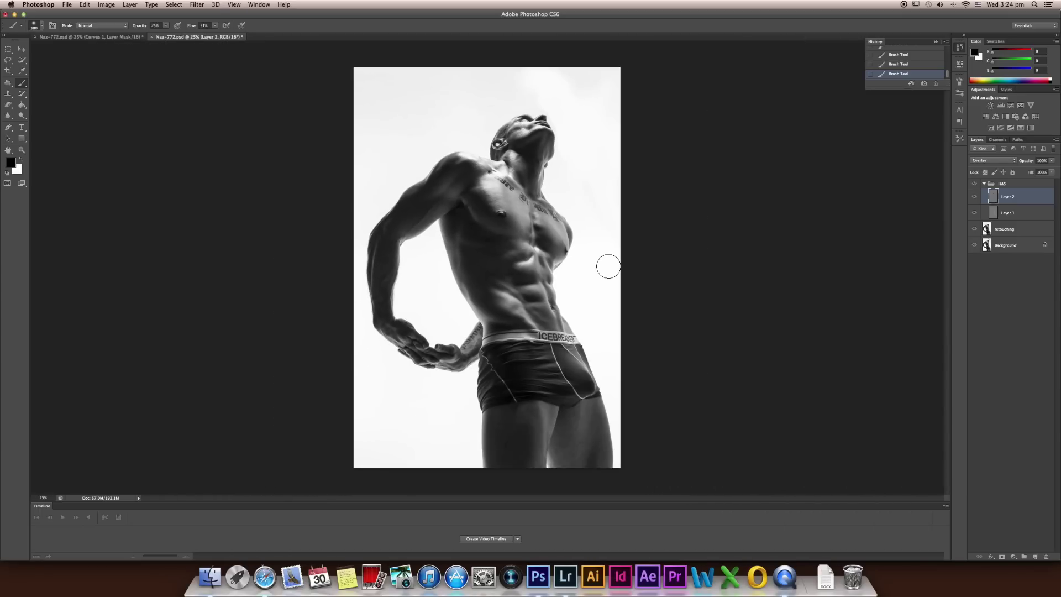
{"action": "left_click", "coordinate": [975, 198]}
{"action": "left_click", "coordinate": [975, 198]}
{"action": "left_click", "coordinate": [975, 198]}
{"action": "left_click", "coordinate": [974, 198]}
{"action": "left_click", "coordinate": [975, 246]}
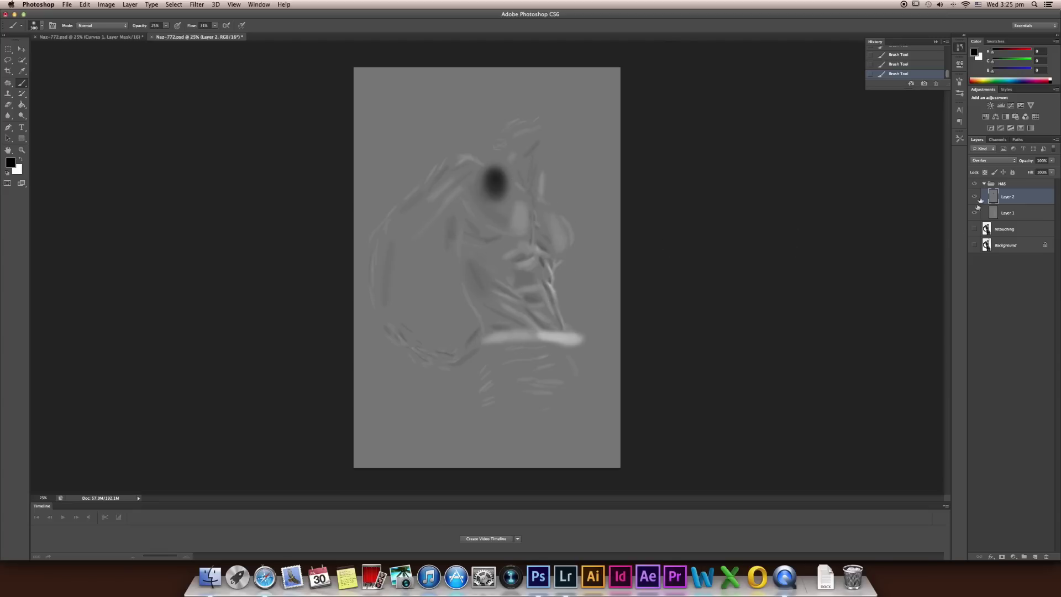
{"action": "left_click", "coordinate": [974, 246]}
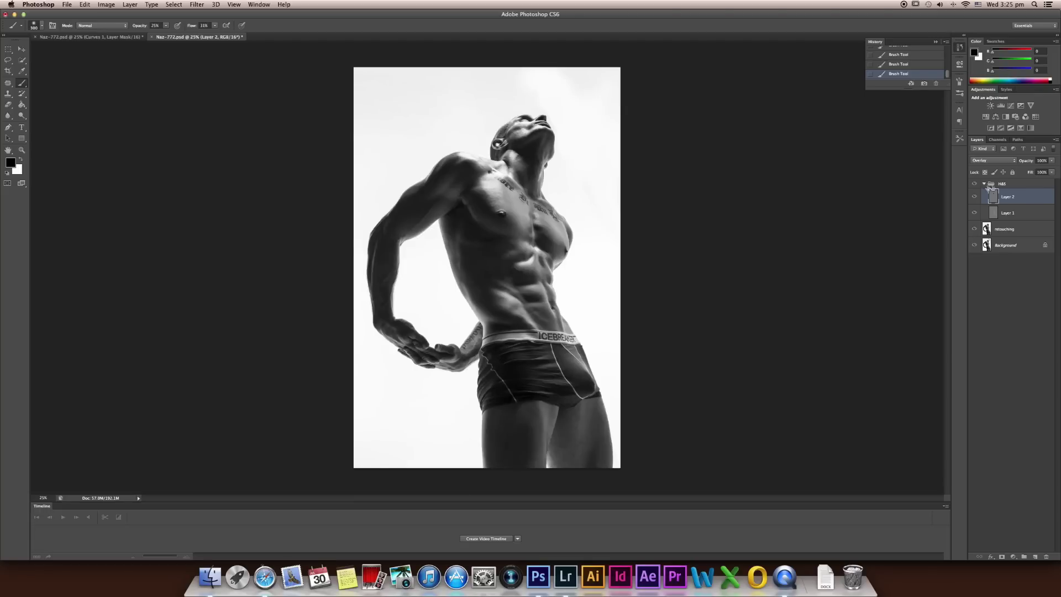
- Collapse the H&S group and add a monochrome Channel Mixer adjustment layer above it in Soft Light mode
{"action": "left_click", "coordinate": [985, 184]}
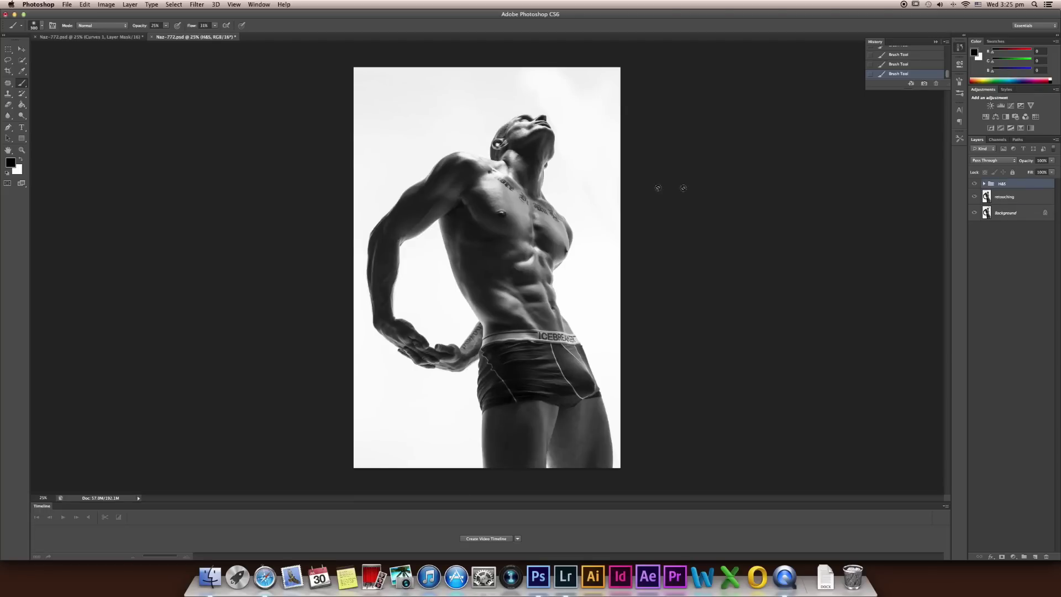
{"action": "left_click", "coordinate": [1014, 557]}
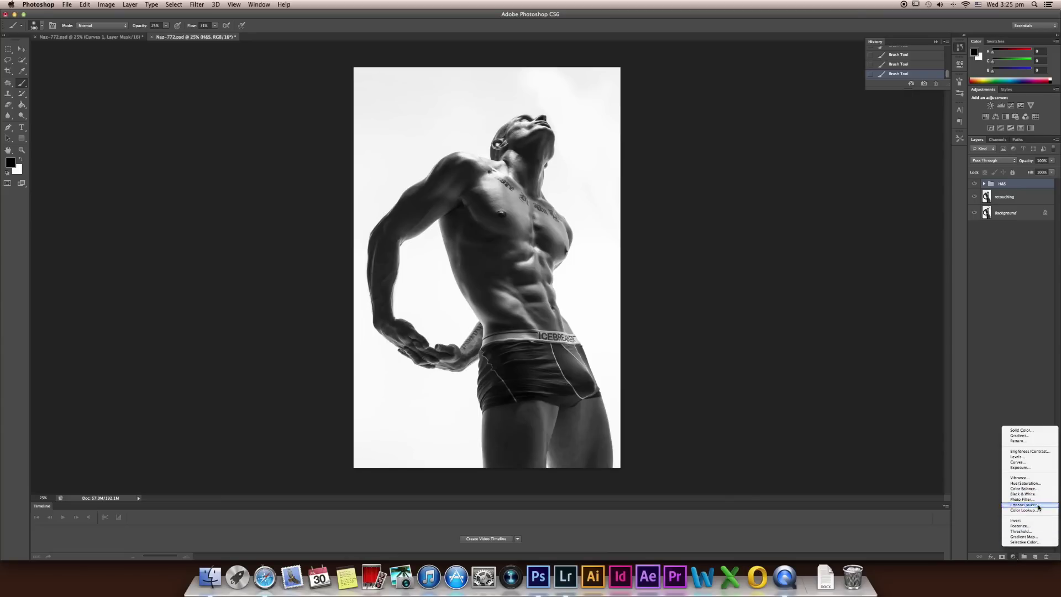
{"action": "left_click", "coordinate": [1040, 507]}
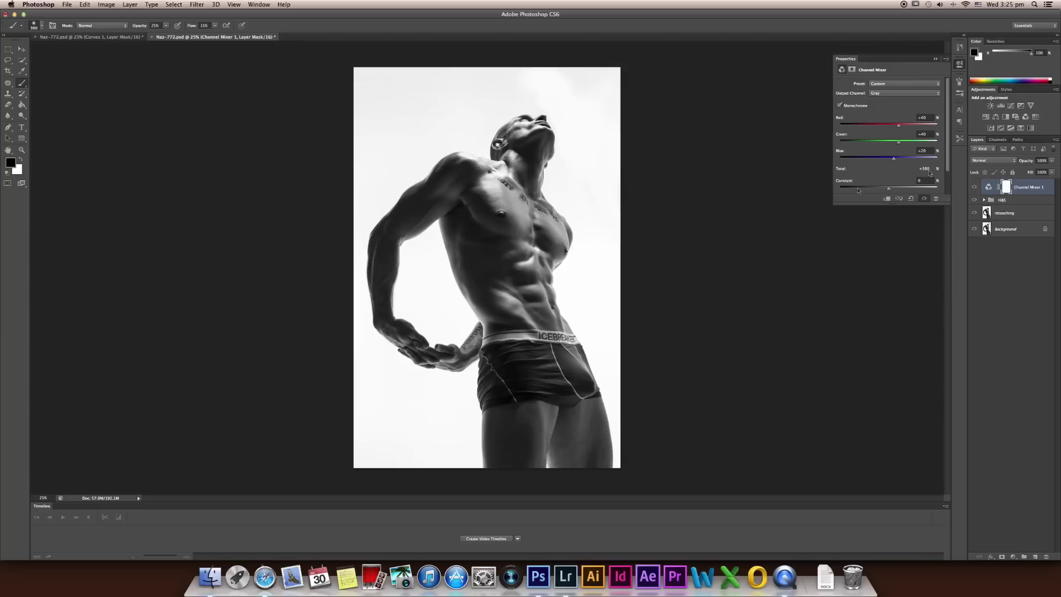
{"action": "left_click", "coordinate": [1011, 161]}
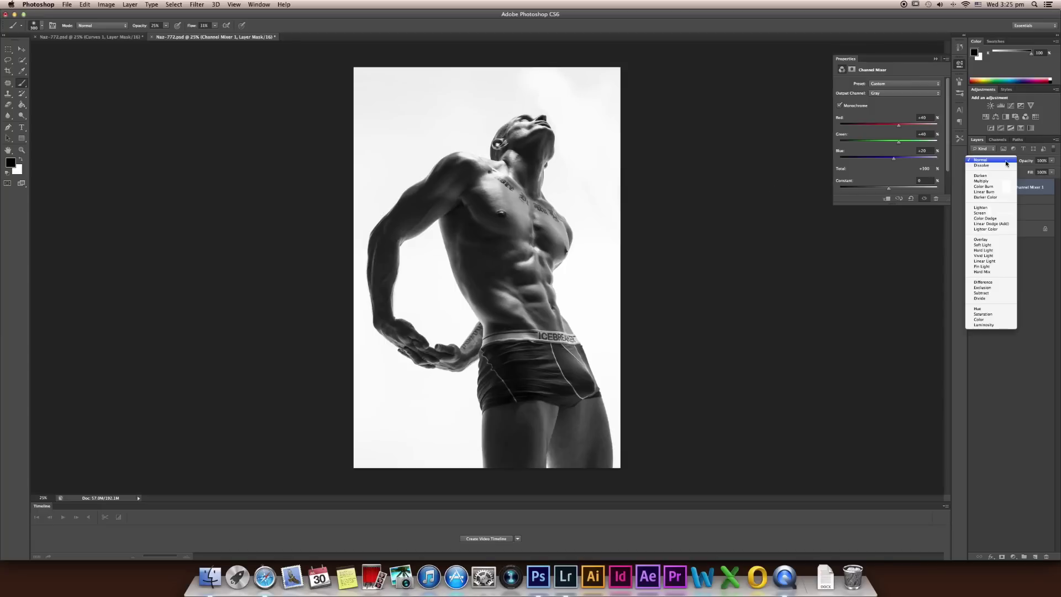
{"action": "left_click", "coordinate": [996, 245]}
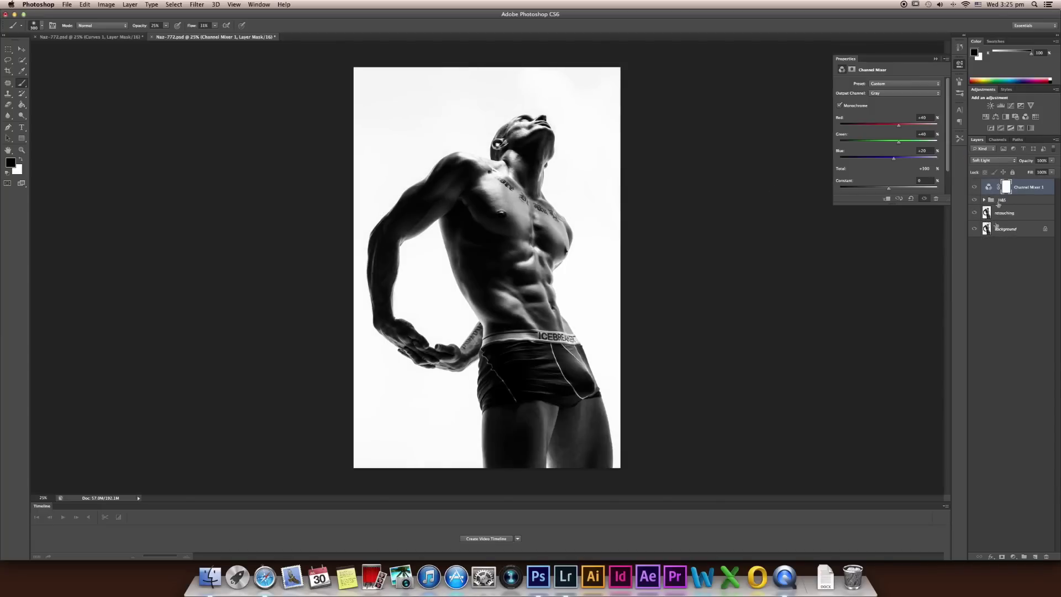
- Try the Hard Light blend mode on the Channel Mixer layer and return it to Soft Light
{"action": "left_click", "coordinate": [995, 161]}
{"action": "left_click", "coordinate": [990, 168]}
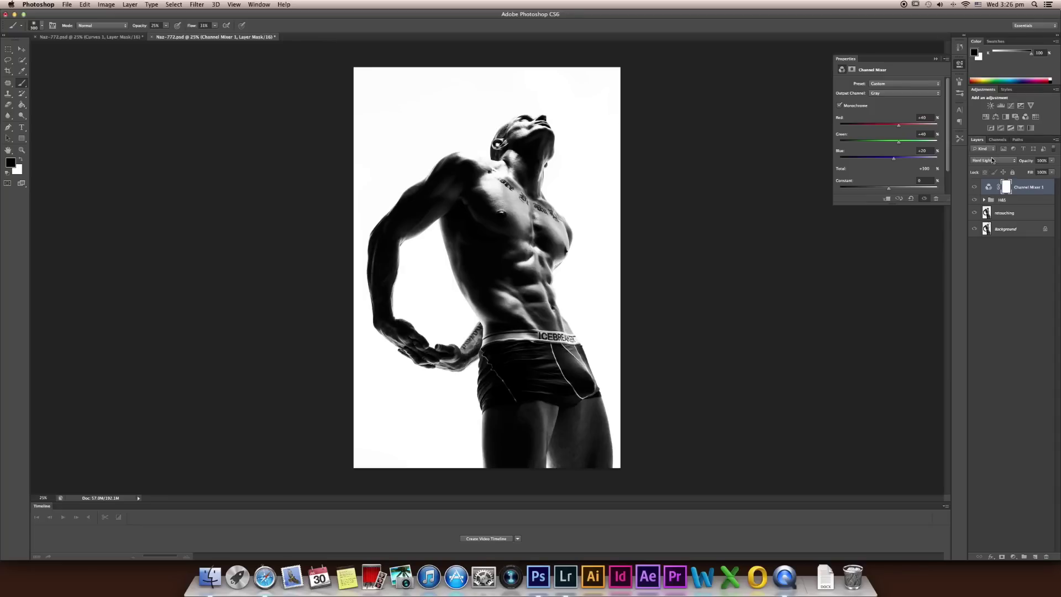
{"action": "left_click", "coordinate": [993, 161]}
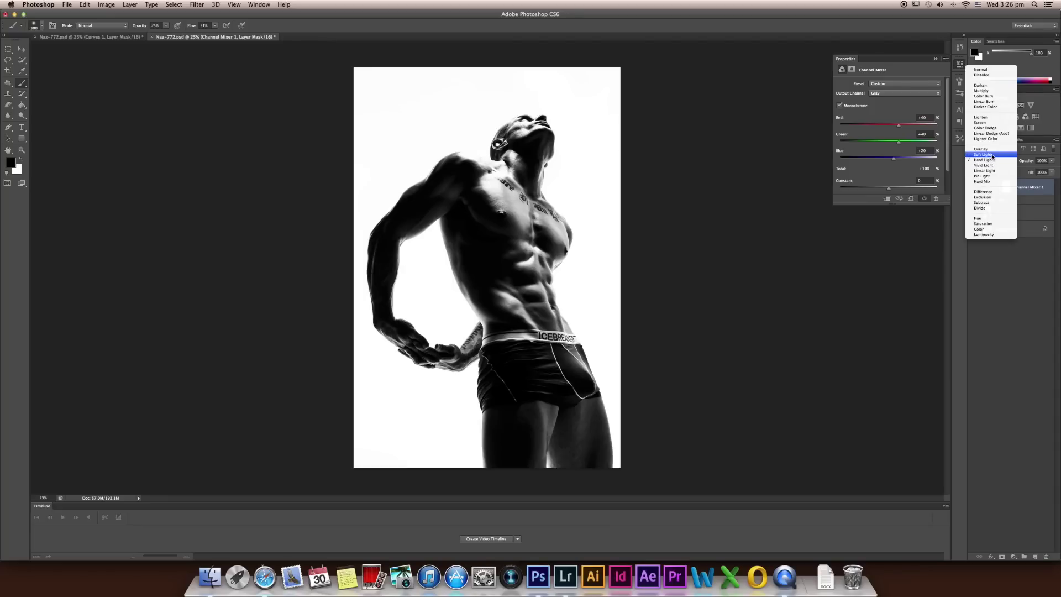
{"action": "left_click", "coordinate": [993, 155]}
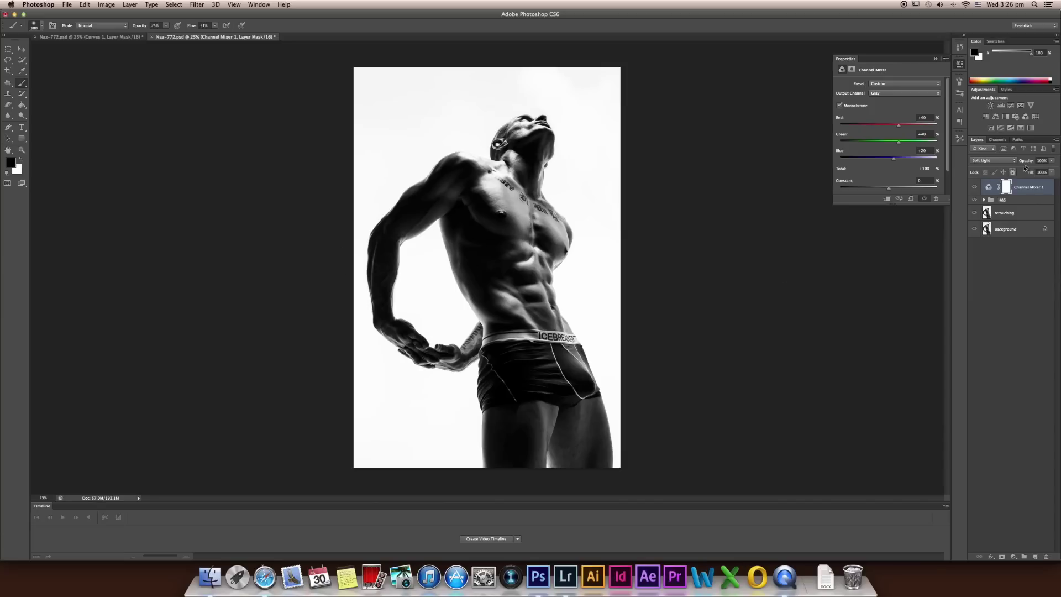
- Lower the Channel Mixer layer's opacity to about 60%
{"action": "left_click_drag", "start_coordinate": [1029, 164], "coordinate": [1027, 162]}
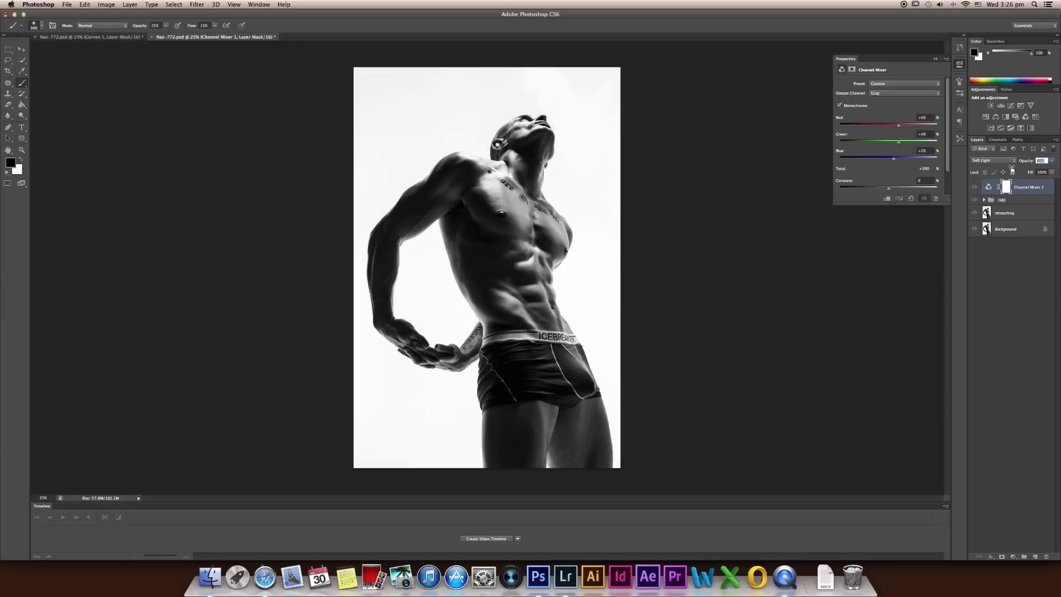
{"action": "key", "text": "Return"}
- Compare the portrait repeatedly with and without the Channel Mixer layer to judge its contrast effect
{"action": "left_click", "coordinate": [976, 188]}
{"action": "left_click", "coordinate": [976, 187]}
{"action": "left_click", "coordinate": [976, 187]}
{"action": "left_click", "coordinate": [976, 187]}
{"action": "left_click", "coordinate": [976, 188]}
{"action": "left_click", "coordinate": [975, 189]}
{"action": "left_click", "coordinate": [975, 189]}
{"action": "left_click", "coordinate": [975, 188]}
{"action": "left_click", "coordinate": [974, 189]}
{"action": "left_click", "coordinate": [975, 189]}
{"action": "left_click", "coordinate": [975, 188]}
{"action": "left_click", "coordinate": [975, 189]}
{"action": "left_click", "coordinate": [974, 188]}
{"action": "left_click", "coordinate": [975, 189]}
{"action": "left_click", "coordinate": [974, 188]}
{"action": "left_click", "coordinate": [975, 188]}
{"action": "left_click", "coordinate": [974, 189]}
{"action": "left_click", "coordinate": [975, 188]}
- Adjust the brush opacity and paint black on the Channel Mixer mask over the torso and shoulder with a large brush
{"action": "key", "text": "super+equal"}
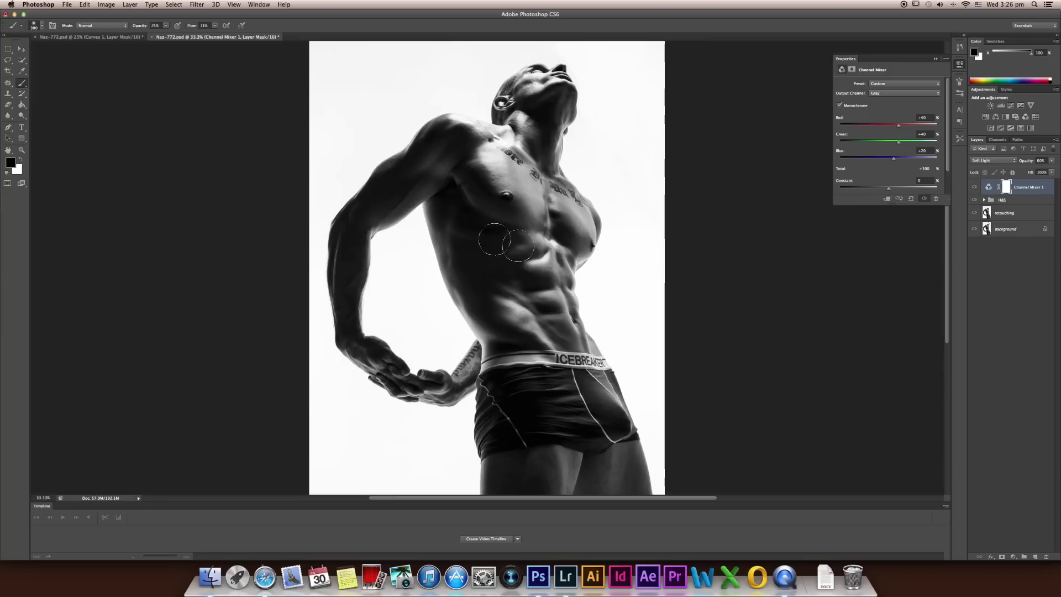
{"action": "left_click", "coordinate": [138, 29]}
{"action": "left_click_drag", "start_coordinate": [136, 28], "coordinate": [134, 29]}
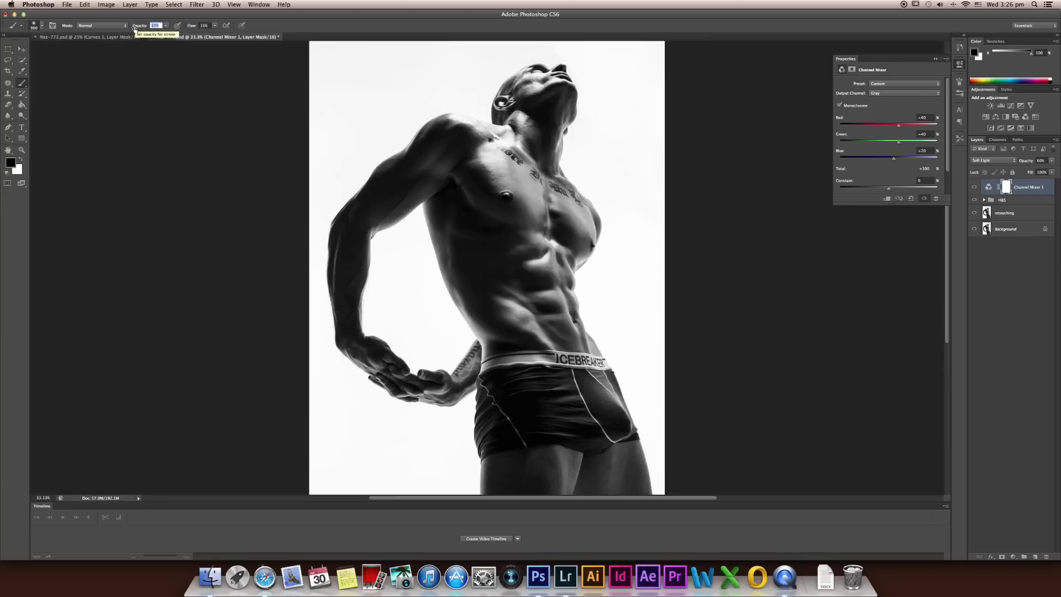
{"action": "key", "text": "bracketright"}
{"action": "mouse_move", "coordinate": [442, 211]}
{"action": "left_mouse_down"}
{"action": "mouse_move", "coordinate": [449, 198]}
{"action": "mouse_move", "coordinate": [464, 217]}
{"action": "left_mouse_up"}
{"action": "key", "text": "bracketright"}
{"action": "mouse_move", "coordinate": [528, 306]}
{"action": "left_mouse_down"}
{"action": "mouse_move", "coordinate": [489, 253]}
{"action": "mouse_move", "coordinate": [487, 302]}
{"action": "mouse_move", "coordinate": [480, 267]}
{"action": "mouse_move", "coordinate": [501, 324]}
{"action": "mouse_move", "coordinate": [485, 296]}
{"action": "mouse_move", "coordinate": [496, 229]}
{"action": "mouse_move", "coordinate": [511, 255]}
{"action": "mouse_move", "coordinate": [436, 185]}
{"action": "mouse_move", "coordinate": [560, 341]}
{"action": "mouse_move", "coordinate": [592, 235]}
{"action": "mouse_move", "coordinate": [500, 183]}
{"action": "mouse_move", "coordinate": [456, 137]}
{"action": "left_mouse_up"}
{"action": "key", "text": "bracketleft"}
{"action": "key", "text": "bracketleft"}
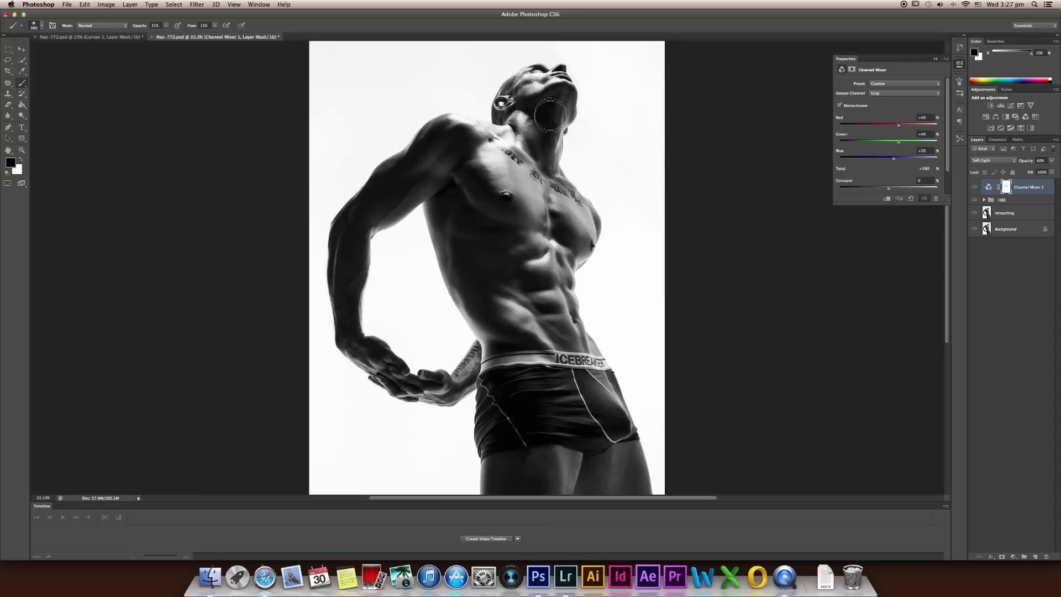
- Mask the Channel Mixer effect over the neck, hands and shorts with a resized brush, and compare the layer on and off
{"action": "key", "text": "bracketright"}
{"action": "key", "text": "bracketright"}
{"action": "mouse_move", "coordinate": [541, 138]}
{"action": "left_mouse_down"}
{"action": "mouse_move", "coordinate": [417, 138]}
{"action": "mouse_move", "coordinate": [332, 265]}
{"action": "mouse_move", "coordinate": [336, 251]}
{"action": "mouse_move", "coordinate": [348, 239]}
{"action": "mouse_move", "coordinate": [335, 281]}
{"action": "mouse_move", "coordinate": [341, 244]}
{"action": "mouse_move", "coordinate": [342, 298]}
{"action": "mouse_move", "coordinate": [375, 401]}
{"action": "mouse_move", "coordinate": [360, 372]}
{"action": "mouse_move", "coordinate": [385, 365]}
{"action": "mouse_move", "coordinate": [379, 358]}
{"action": "mouse_move", "coordinate": [400, 369]}
{"action": "mouse_move", "coordinate": [367, 339]}
{"action": "mouse_move", "coordinate": [383, 358]}
{"action": "mouse_move", "coordinate": [450, 384]}
{"action": "mouse_move", "coordinate": [394, 390]}
{"action": "mouse_move", "coordinate": [446, 388]}
{"action": "mouse_move", "coordinate": [409, 387]}
{"action": "left_mouse_up"}
{"action": "key", "text": "bracketleft"}
{"action": "key", "text": "bracketleft"}
{"action": "key", "text": "bracketleft"}
{"action": "key", "text": "bracketright"}
{"action": "key", "text": "bracketright"}
{"action": "key", "text": "bracketright"}
{"action": "key", "text": "bracketright"}
{"action": "mouse_move", "coordinate": [489, 407]}
{"action": "left_mouse_down"}
{"action": "mouse_move", "coordinate": [511, 473]}
{"action": "mouse_move", "coordinate": [515, 434]}
{"action": "mouse_move", "coordinate": [542, 414]}
{"action": "mouse_move", "coordinate": [508, 416]}
{"action": "mouse_move", "coordinate": [505, 350]}
{"action": "left_mouse_up"}
{"action": "left_click", "coordinate": [975, 189]}
{"action": "left_click", "coordinate": [975, 189]}
{"action": "scroll", "coordinate": [614, 206], "scroll_direction": "down", "scroll_amount": 5}
{"action": "scroll", "coordinate": [614, 206], "scroll_direction": "left", "scroll_amount": 2}
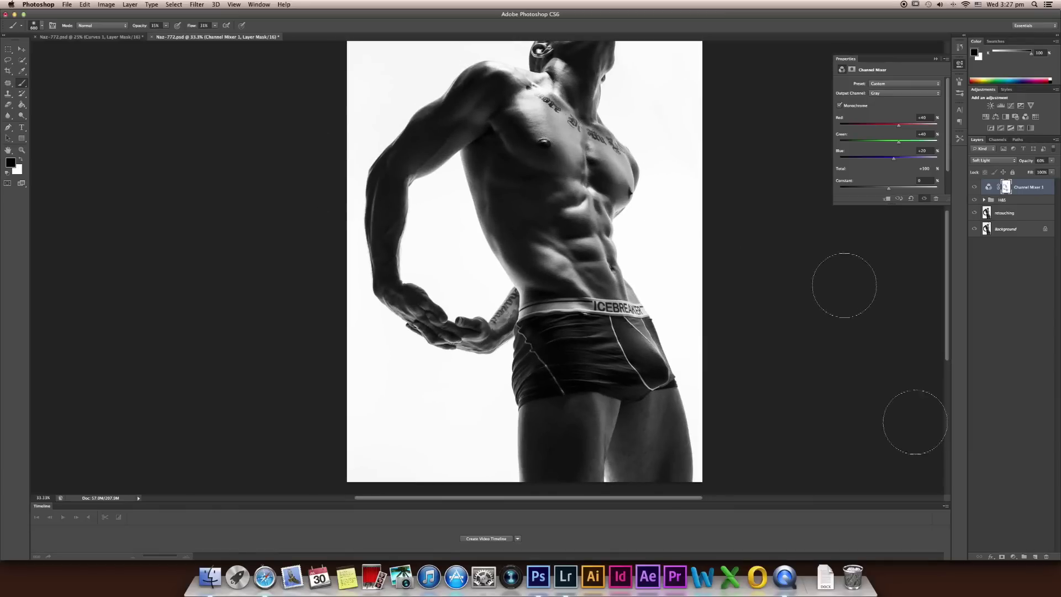
- Add a Brightness/Contrast adjustment layer with Brightness at 100 and invert its mask to black
{"action": "left_click", "coordinate": [1015, 557]}
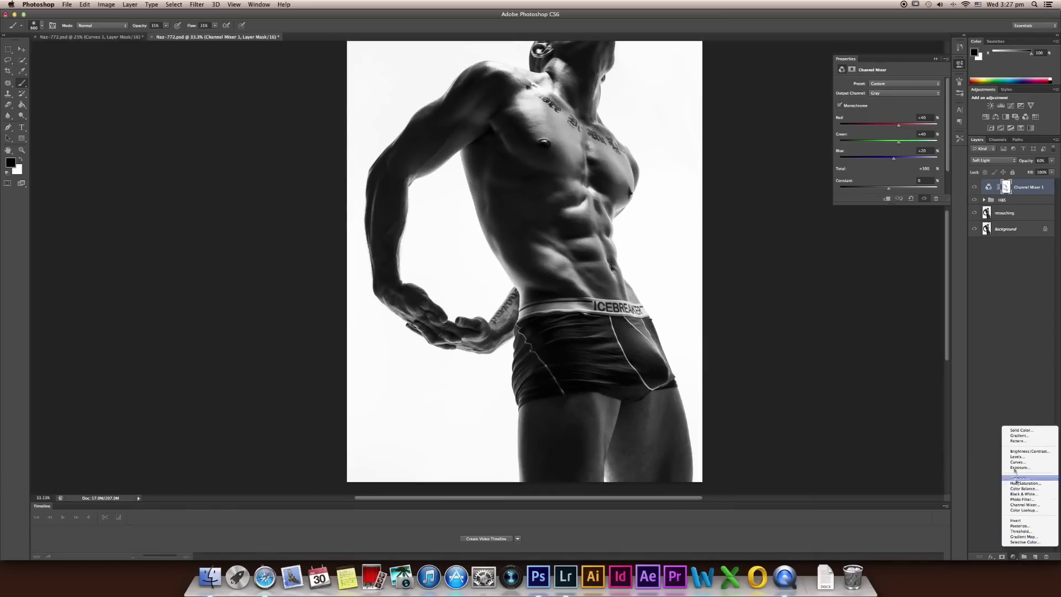
{"action": "left_click", "coordinate": [1020, 452]}
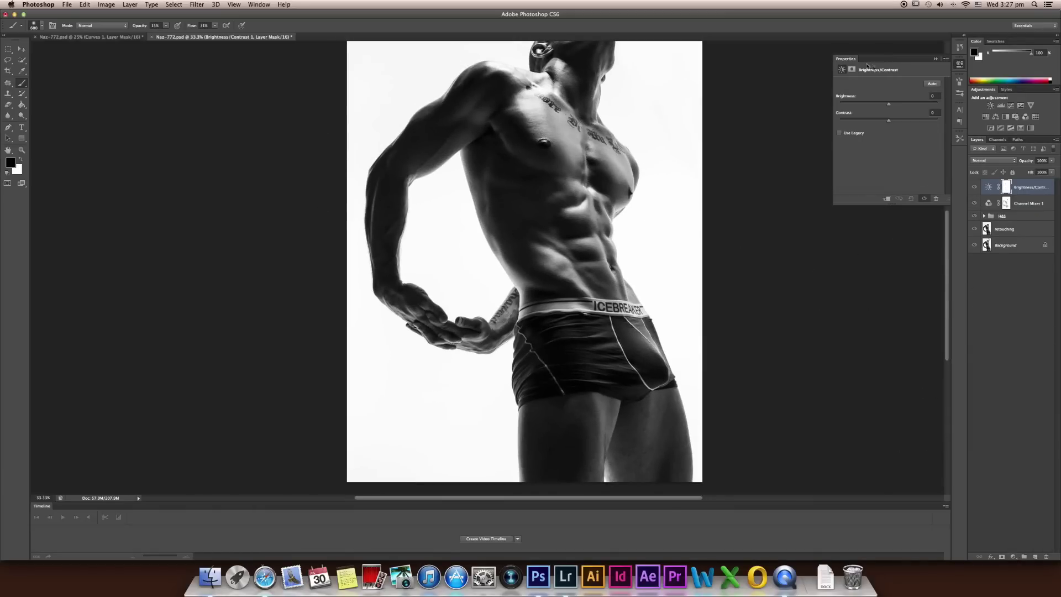
{"action": "left_click_drag", "start_coordinate": [891, 106], "coordinate": [918, 110]}
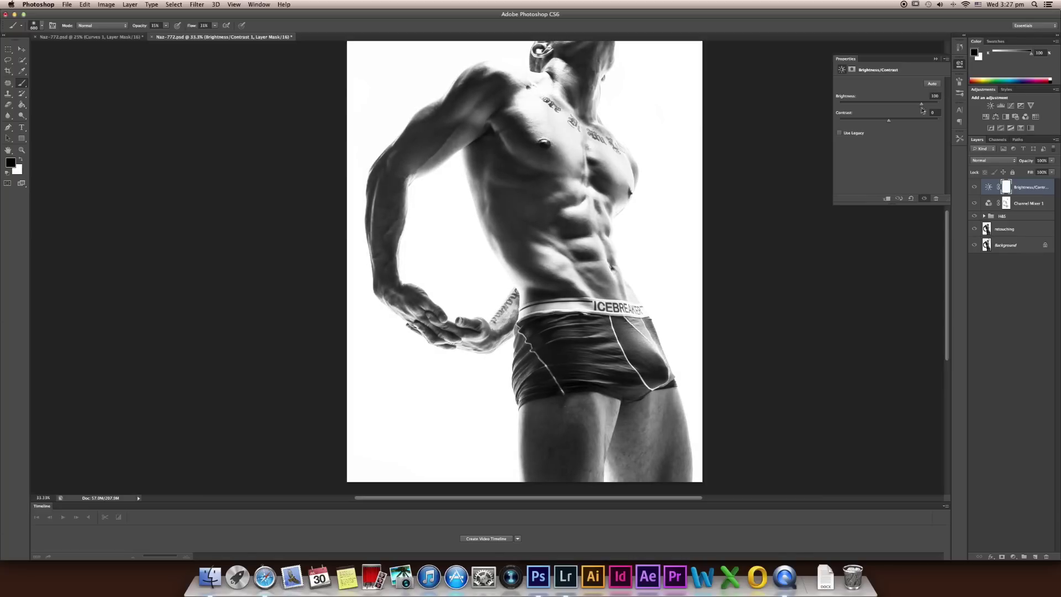
{"action": "left_click", "coordinate": [1004, 188]}
{"action": "key", "text": "ctrl+i"}
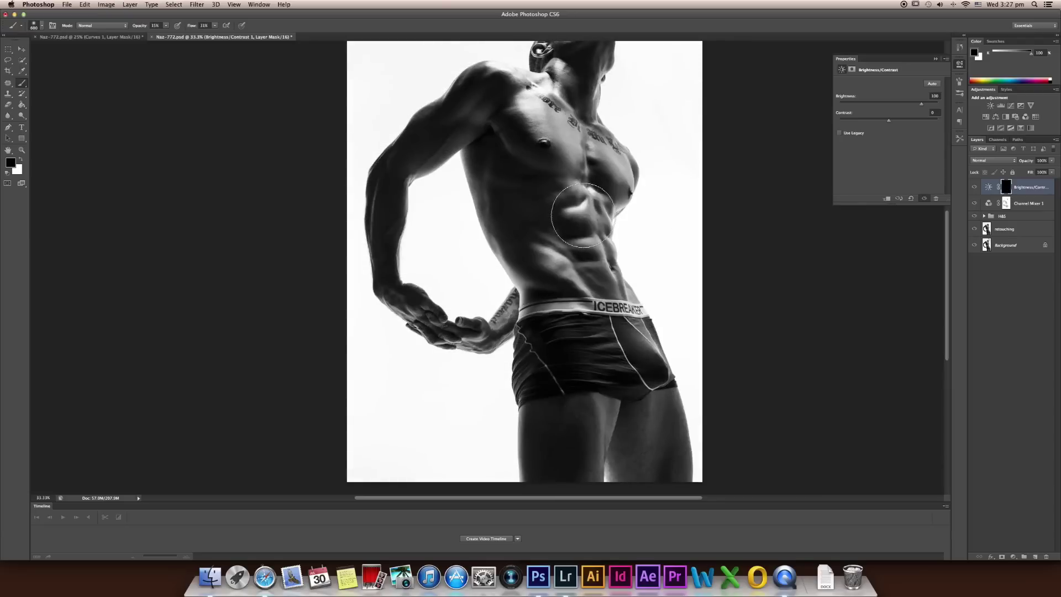
- Make white the foreground colour and adjust the brush opacity for painting on the Brightness/Contrast mask
{"action": "key", "text": "ctrl+plus"}
{"action": "key", "text": "ctrl+minus"}
{"action": "key", "text": "ctrl+minus"}
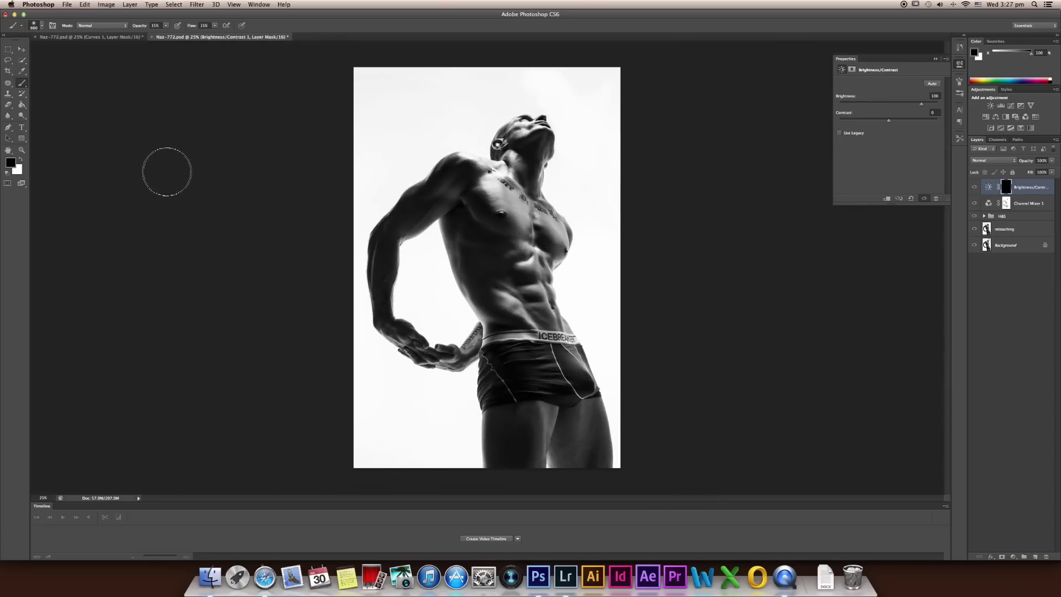
{"action": "left_click", "coordinate": [20, 159]}
{"action": "left_click", "coordinate": [11, 163]}
{"action": "key", "text": "Return"}
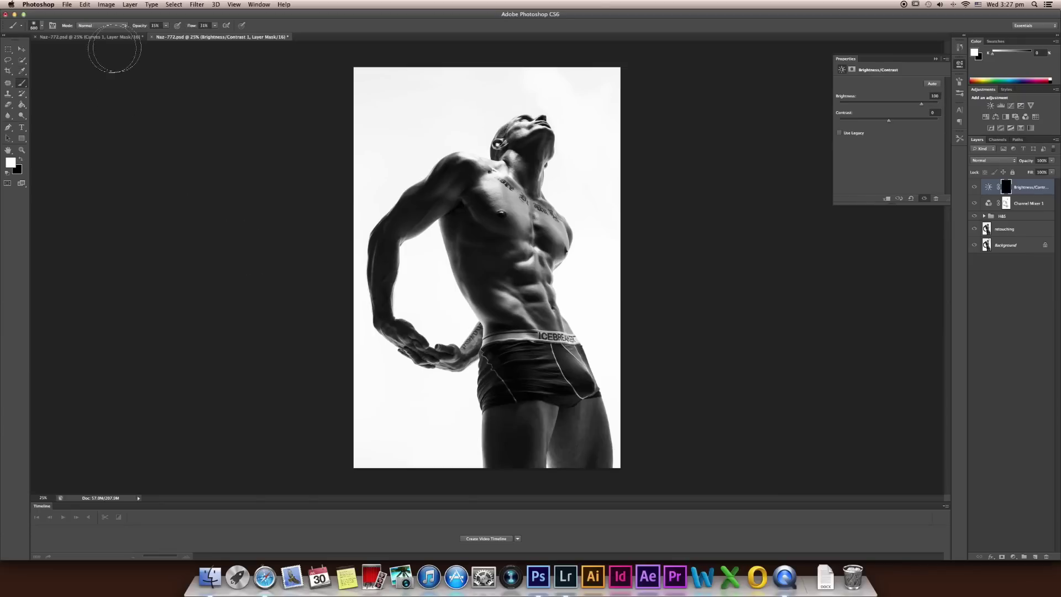
{"action": "left_click", "coordinate": [140, 28]}
{"action": "key", "text": "Return"}
{"action": "key", "text": "super+plus"}
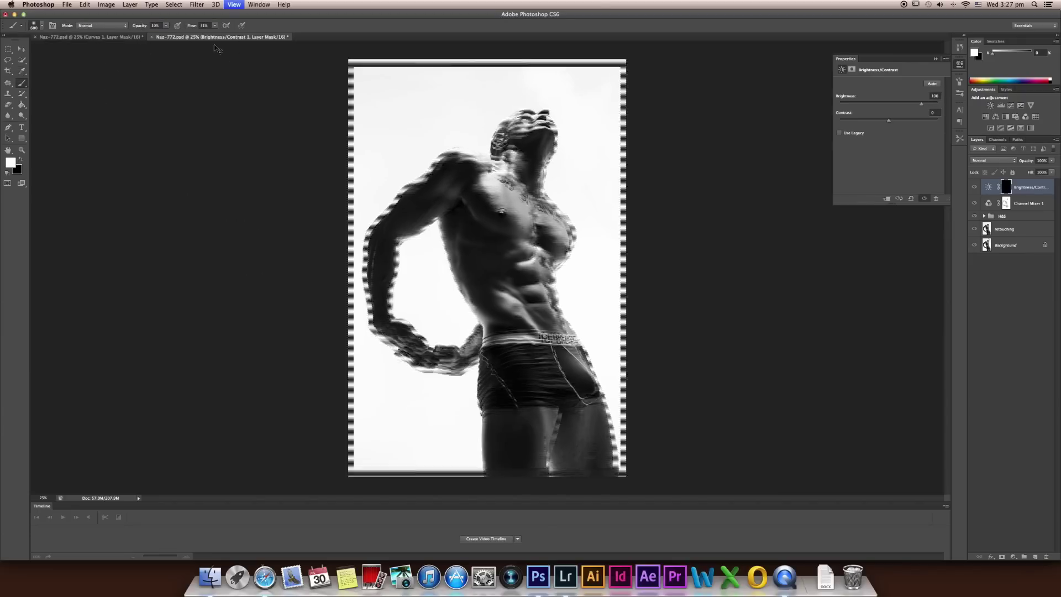
{"action": "key", "text": "super+minus"}
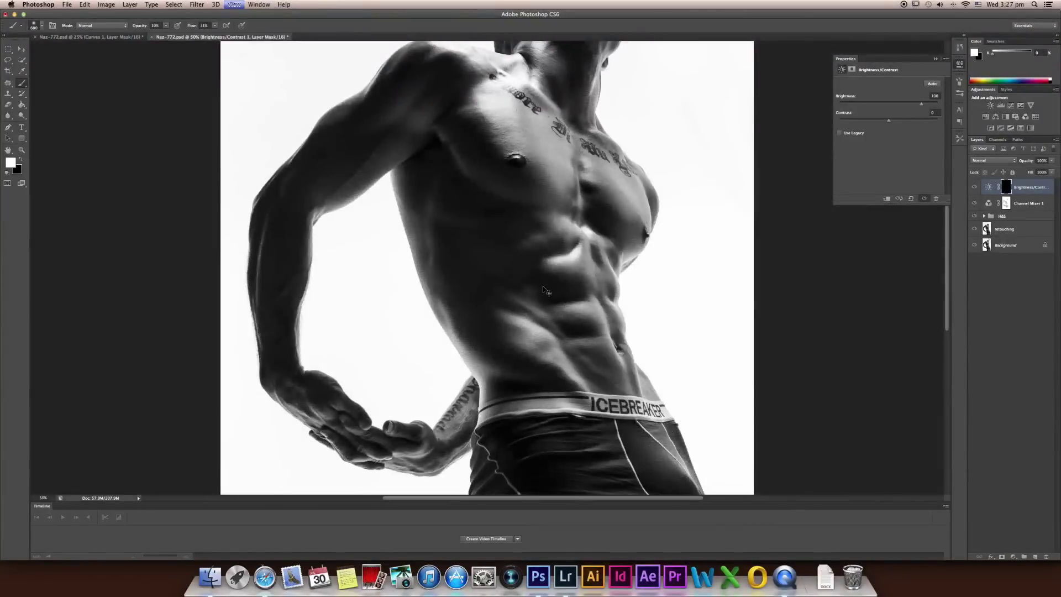
{"action": "scroll", "coordinate": [536, 288], "scroll_direction": "up", "scroll_amount": 3}
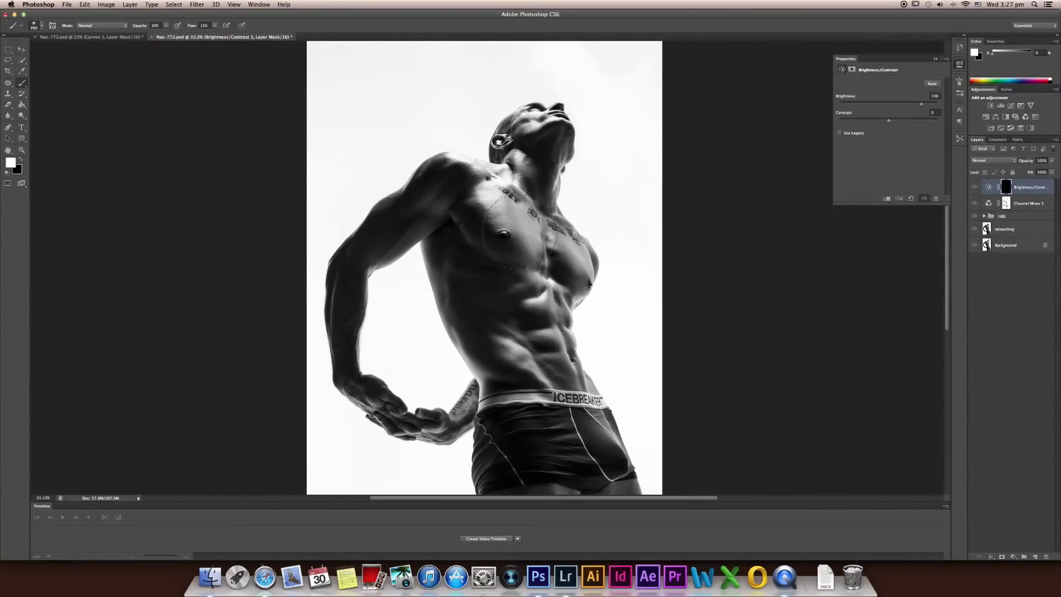
- Paint white on the Brightness/Contrast mask along the side of the torso with a resized soft brush
{"action": "key", "text": "bracketleft"}
{"action": "key", "text": "bracketleft"}
{"action": "key", "text": "bracketleft"}
{"action": "key", "text": "bracketleft"}
{"action": "key", "text": "bracketleft"}
{"action": "key", "text": "bracketleft"}
{"action": "key", "text": "bracketleft"}
{"action": "key", "text": "bracketleft"}
{"action": "key", "text": "bracketright"}
{"action": "key", "text": "bracketright"}
{"action": "key", "text": "bracketright"}
{"action": "key", "text": "bracketright"}
{"action": "key", "text": "bracketright"}
{"action": "key", "text": "bracketright"}
{"action": "key", "text": "bracketright"}
{"action": "mouse_move", "coordinate": [454, 252]}
{"action": "left_mouse_down"}
{"action": "mouse_move", "coordinate": [487, 340]}
{"action": "mouse_move", "coordinate": [459, 269]}
{"action": "mouse_move", "coordinate": [519, 334]}
{"action": "mouse_move", "coordinate": [469, 262]}
{"action": "mouse_move", "coordinate": [529, 317]}
{"action": "mouse_move", "coordinate": [462, 251]}
{"action": "mouse_move", "coordinate": [532, 349]}
{"action": "mouse_move", "coordinate": [473, 288]}
{"action": "mouse_move", "coordinate": [494, 355]}
{"action": "left_mouse_up"}
- Brighten the neck by painting white on the Brightness/Contrast mask with a smaller brush
{"action": "key", "text": "bracketleft"}
{"action": "key", "text": "bracketleft"}
{"action": "key", "text": "bracketleft"}
{"action": "key", "text": "bracketleft"}
{"action": "key", "text": "bracketleft"}
{"action": "key", "text": "bracketleft"}
{"action": "mouse_move", "coordinate": [536, 156]}
{"action": "left_mouse_down"}
{"action": "mouse_move", "coordinate": [546, 204]}
{"action": "mouse_move", "coordinate": [546, 150]}
{"action": "mouse_move", "coordinate": [540, 185]}
{"action": "left_mouse_up"}
- Brighten further small muscle areas of the body on the Brightness/Contrast mask, varying the brush size to fit each area
{"action": "key", "text": "bracketright"}
{"action": "key", "text": "bracketright"}
{"action": "key", "text": "bracketright"}
{"action": "key", "text": "bracketleft"}
{"action": "key", "text": "bracketleft"}
{"action": "key", "text": "bracketleft"}
{"action": "key", "text": "bracketleft"}
{"action": "key", "text": "bracketleft"}
{"action": "key", "text": "bracketleft"}
{"action": "key", "text": "bracketleft"}
{"action": "key", "text": "bracketleft"}
{"action": "key", "text": "bracketleft"}
{"action": "key", "text": "bracketright"}
{"action": "key", "text": "bracketright"}
{"action": "key", "text": "bracketright"}
{"action": "key", "text": "bracketright"}
{"action": "key", "text": "bracketright"}
{"action": "key", "text": "bracketright"}
{"action": "key", "text": "bracketright"}
{"action": "key", "text": "bracketleft"}
{"action": "key", "text": "bracketleft"}
{"action": "key", "text": "bracketleft"}
{"action": "key", "text": "bracketleft"}
{"action": "key", "text": "bracketright"}
{"action": "key", "text": "bracketright"}
{"action": "key", "text": "bracketright"}
{"action": "key", "text": "bracketright"}
{"action": "key", "text": "bracketright"}
{"action": "key", "text": "bracketright"}
{"action": "key", "text": "bracketright"}
{"action": "key", "text": "bracketright"}
{"action": "key", "text": "bracketleft"}
{"action": "key", "text": "bracketleft"}
{"action": "key", "text": "bracketleft"}
{"action": "key", "text": "bracketleft"}
{"action": "key", "text": "bracketleft"}
{"action": "key", "text": "bracketleft"}
{"action": "key", "text": "bracketleft"}
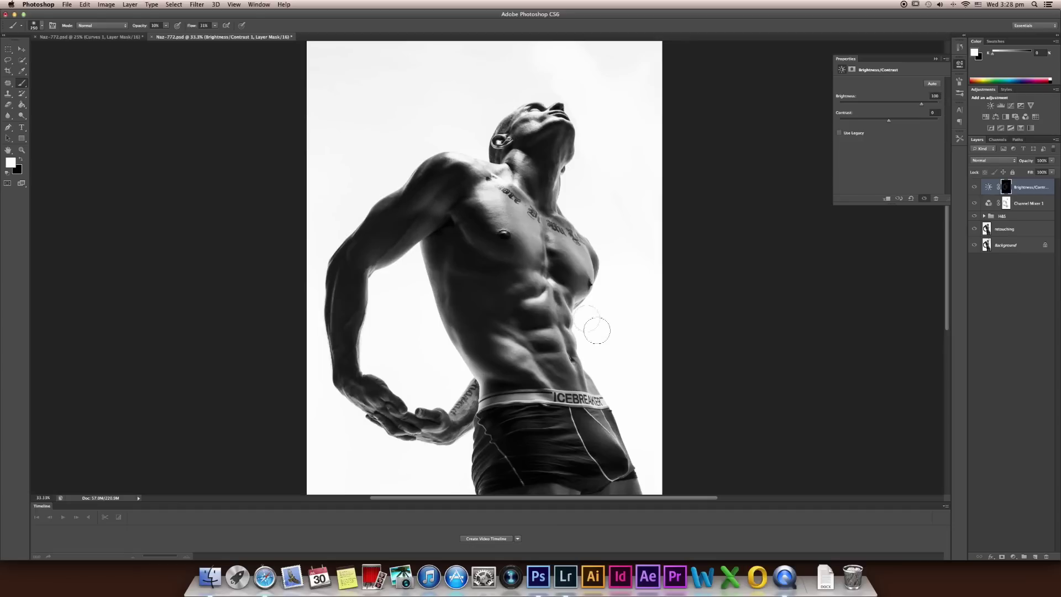
{"action": "key", "text": "bracketleft"}
{"action": "key", "text": "bracketleft"}
{"action": "key", "text": "super+equal"}
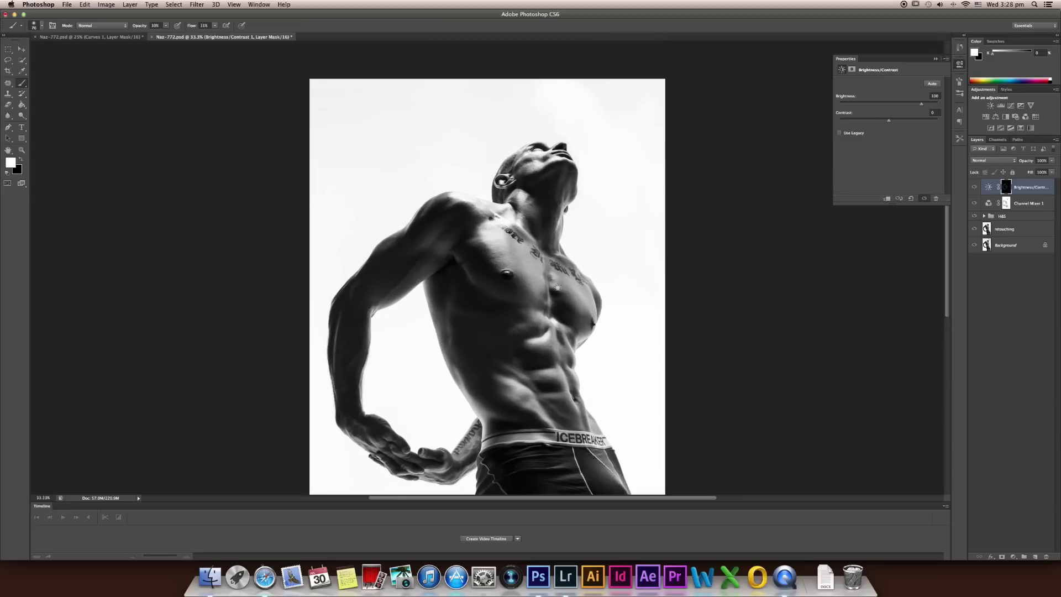
{"action": "key", "text": "super+equal"}
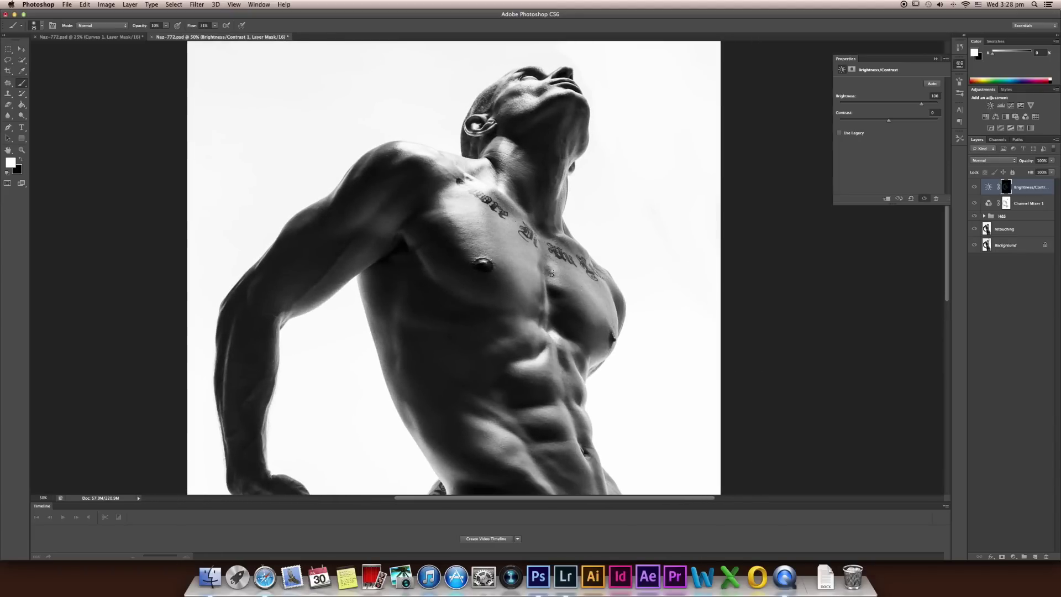
- Paint white on the Brightness/Contrast mask across the upper chest around the tattoo, adjusting the brush size
{"action": "key", "text": "bracketright"}
{"action": "key", "text": "bracketright"}
{"action": "key", "text": "bracketright"}
{"action": "key", "text": "bracketright"}
{"action": "key", "text": "bracketright"}
{"action": "key", "text": "bracketleft"}
{"action": "key", "text": "bracketright"}
{"action": "key", "text": "bracketright"}
{"action": "key", "text": "bracketright"}
{"action": "key", "text": "bracketright"}
{"action": "key", "text": "bracketright"}
{"action": "mouse_move", "coordinate": [524, 237]}
{"action": "left_mouse_down"}
{"action": "mouse_move", "coordinate": [559, 245]}
{"action": "mouse_move", "coordinate": [583, 269]}
{"action": "left_mouse_up"}
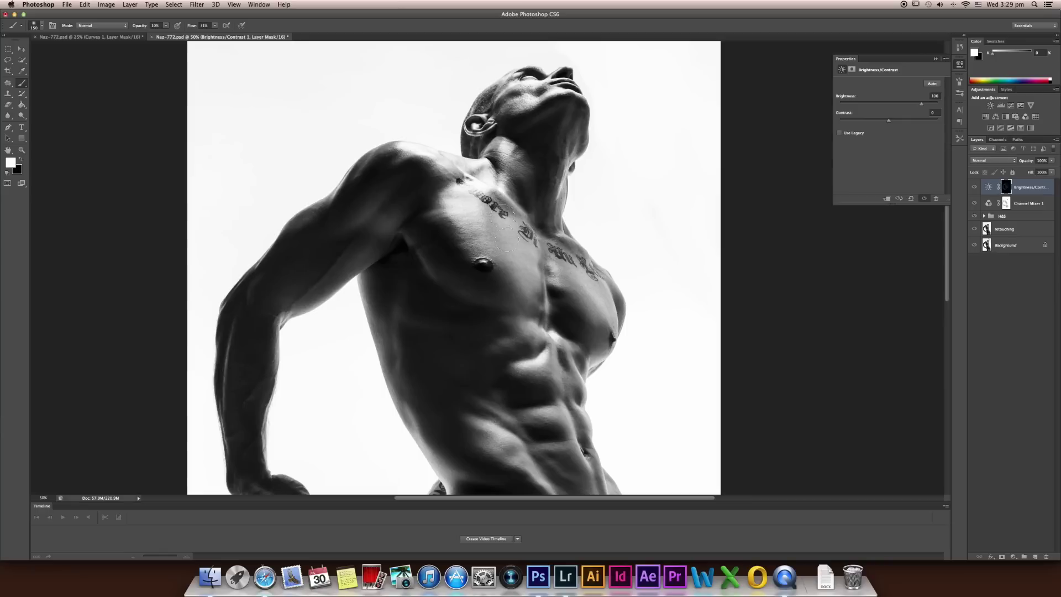
{"action": "key", "text": "bracketleft"}
{"action": "key", "text": "bracketleft"}
{"action": "key", "text": "bracketleft"}
{"action": "key", "text": "bracketleft"}
{"action": "key", "text": "bracketright"}
{"action": "key", "text": "bracketright"}
{"action": "key", "text": "super+minus"}
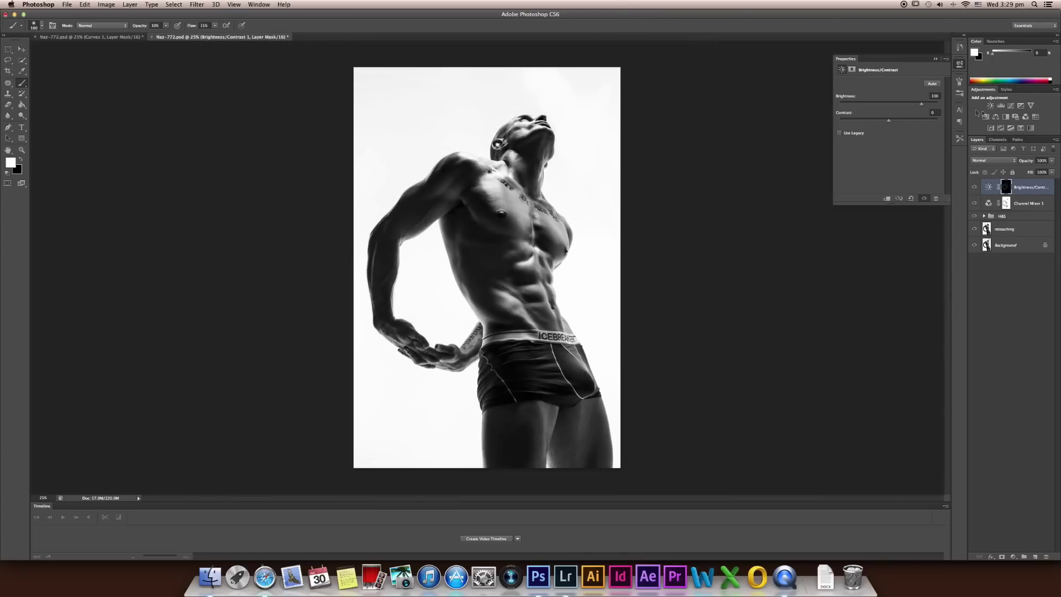
- Compare the portrait repeatedly with and without the Brightness/Contrast layer
{"action": "left_click", "coordinate": [975, 188]}
{"action": "left_click", "coordinate": [975, 189]}
{"action": "left_click", "coordinate": [975, 189]}
{"action": "left_click", "coordinate": [975, 188]}
{"action": "left_click", "coordinate": [975, 189]}
{"action": "left_click", "coordinate": [975, 188]}
{"action": "left_click", "coordinate": [975, 188]}
{"action": "left_click", "coordinate": [975, 189]}
- Add a Curves adjustment layer and pull its white point inward slightly to blow the background out to white
{"action": "left_click", "coordinate": [1014, 557]}
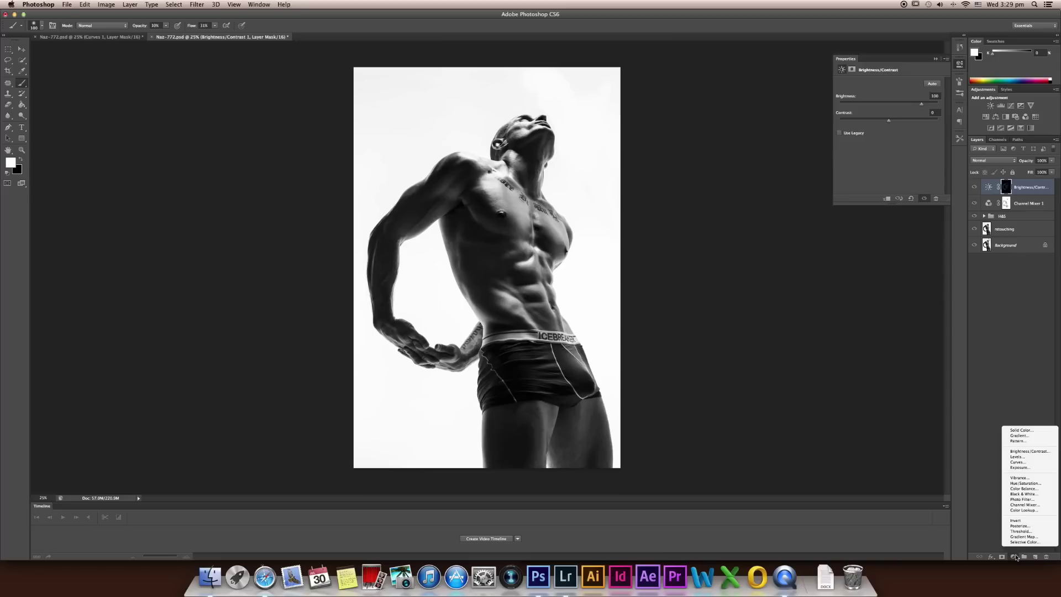
{"action": "left_click", "coordinate": [1028, 463]}
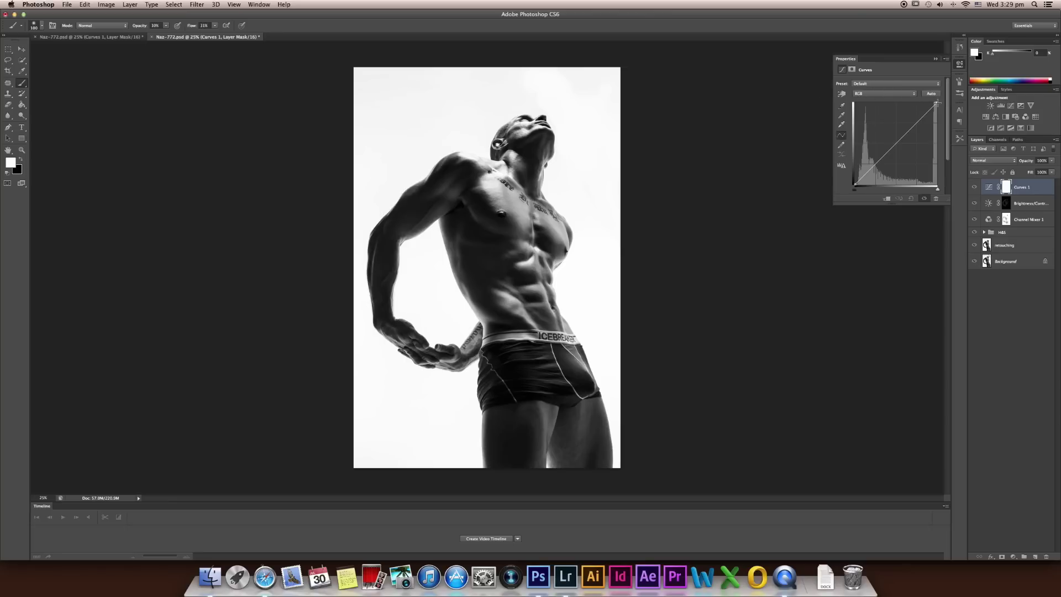
{"action": "left_click_drag", "start_coordinate": [936, 105], "coordinate": [932, 100]}
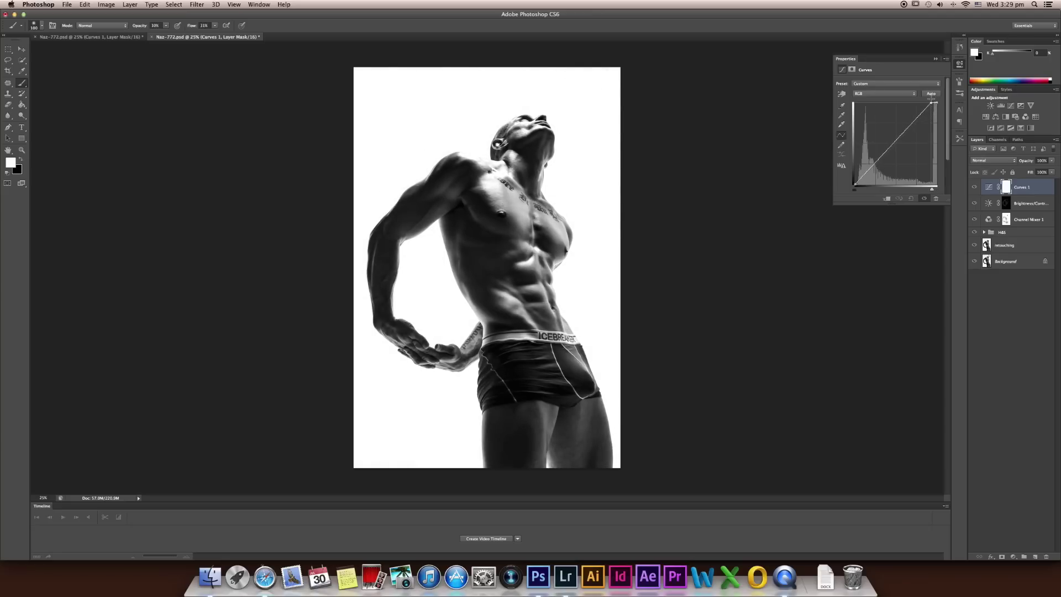
{"action": "left_click_drag", "start_coordinate": [932, 100], "coordinate": [929, 100]}
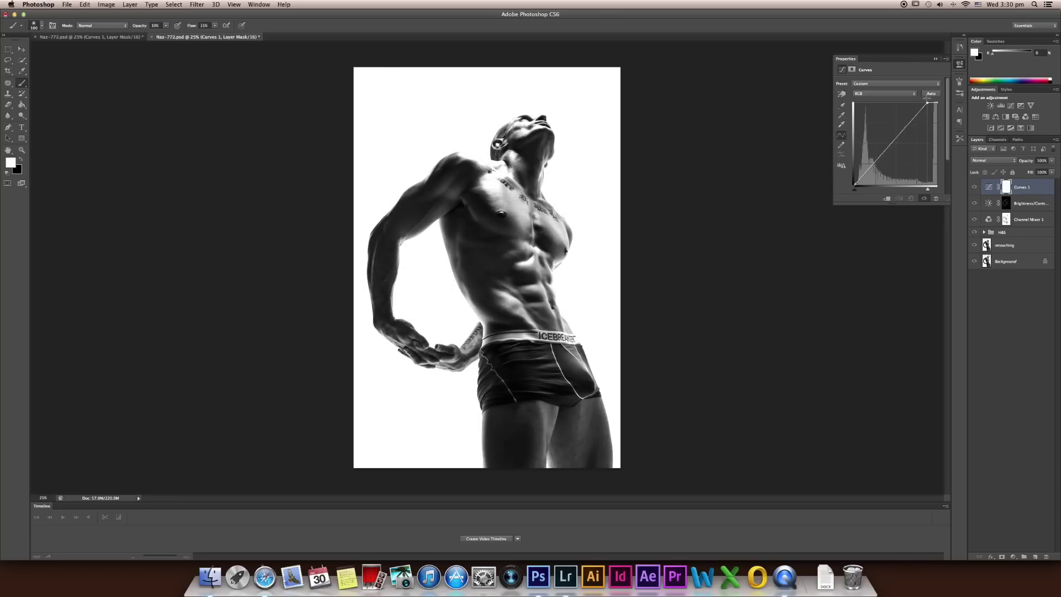
{"action": "left_click_drag", "start_coordinate": [928, 101], "coordinate": [931, 101]}
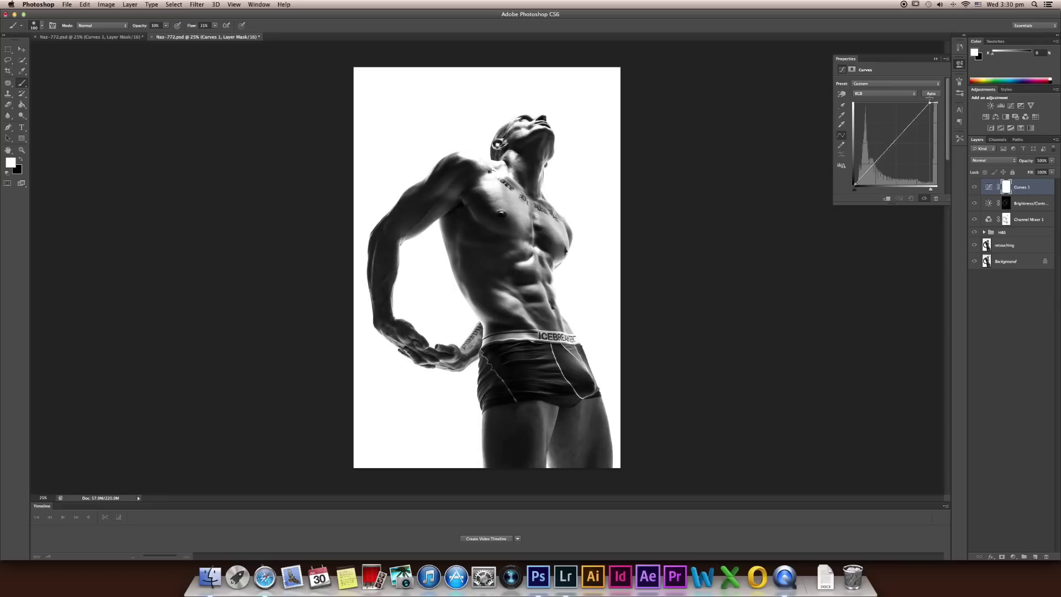
{"action": "left_click_drag", "start_coordinate": [931, 100], "coordinate": [932, 100]}
{"action": "left_click_drag", "start_coordinate": [856, 184], "coordinate": [854, 185]}
{"action": "left_click", "coordinate": [914, 200]}
- Compare the portrait repeatedly with and without the Curves layer to judge the background and highlights
{"action": "left_click", "coordinate": [974, 187]}
{"action": "left_click", "coordinate": [974, 187]}
{"action": "left_click", "coordinate": [975, 187]}
{"action": "left_click", "coordinate": [974, 186]}
{"action": "left_click", "coordinate": [975, 188]}
{"action": "left_click", "coordinate": [974, 187]}
{"action": "left_click", "coordinate": [974, 187]}
{"action": "left_click", "coordinate": [974, 188]}
{"action": "left_click", "coordinate": [975, 187]}
- Target the Curves layer mask and set up a black brush at 100% opacity
{"action": "left_click", "coordinate": [1006, 187]}
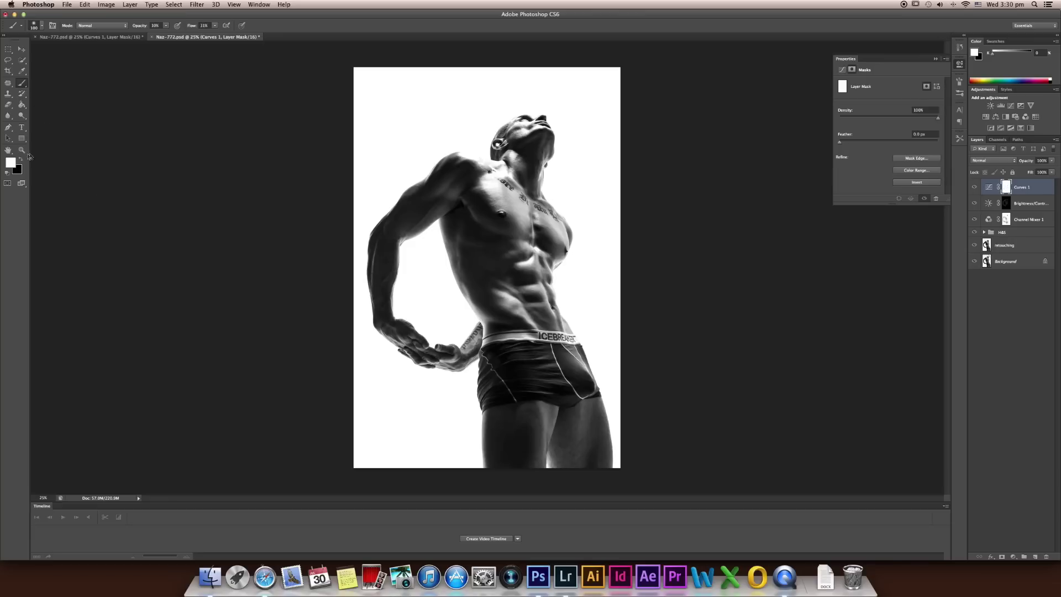
{"action": "left_click", "coordinate": [20, 161]}
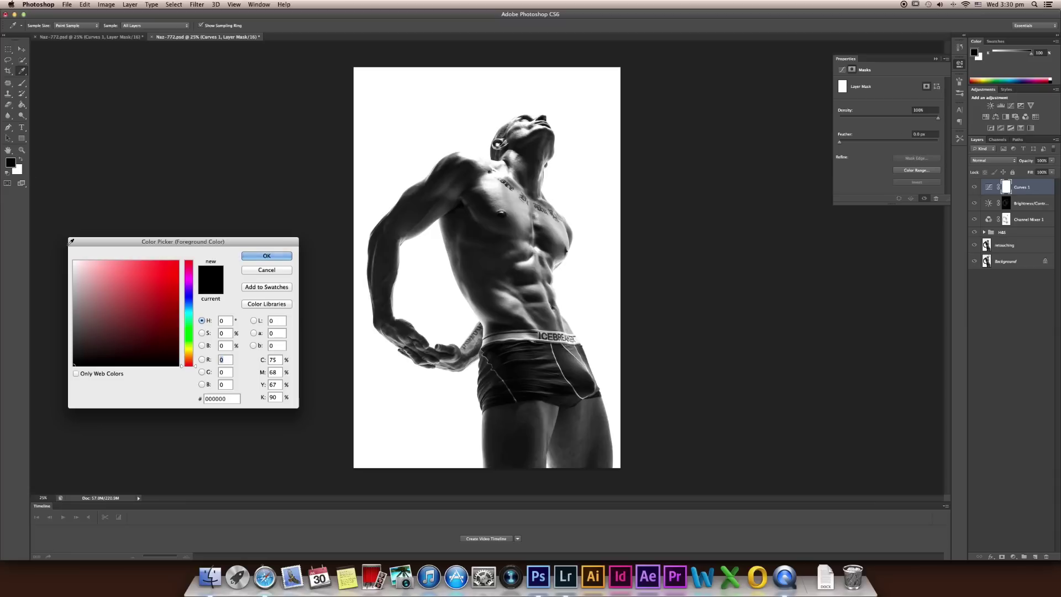
{"action": "left_click", "coordinate": [254, 256]}
{"action": "key", "text": "b"}
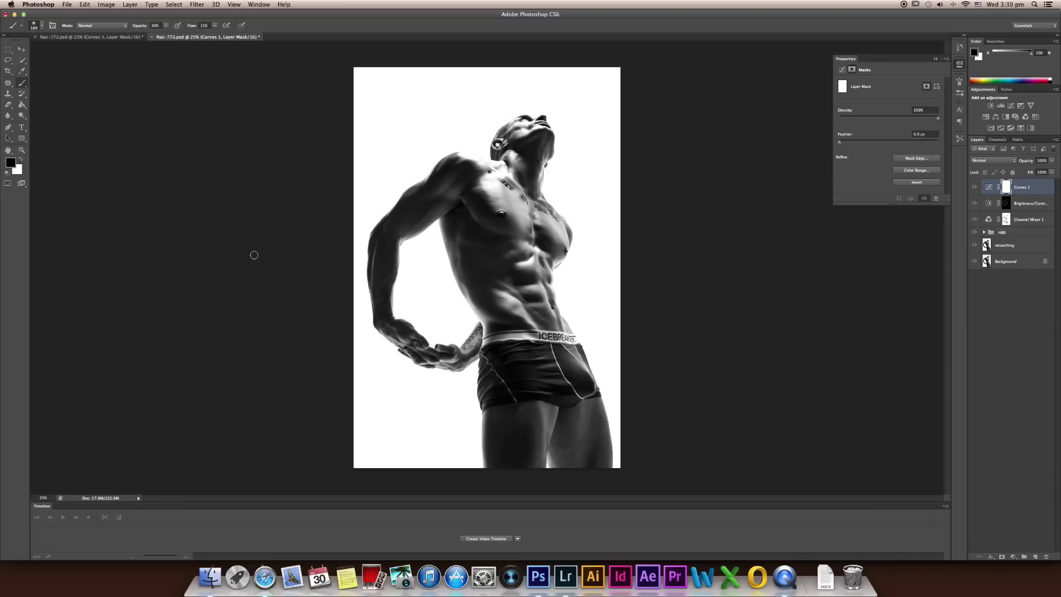
{"action": "key", "text": "super+equal"}
{"action": "left_click_drag", "start_coordinate": [520, 196], "coordinate": [516, 319]}
{"action": "key", "text": "0"}
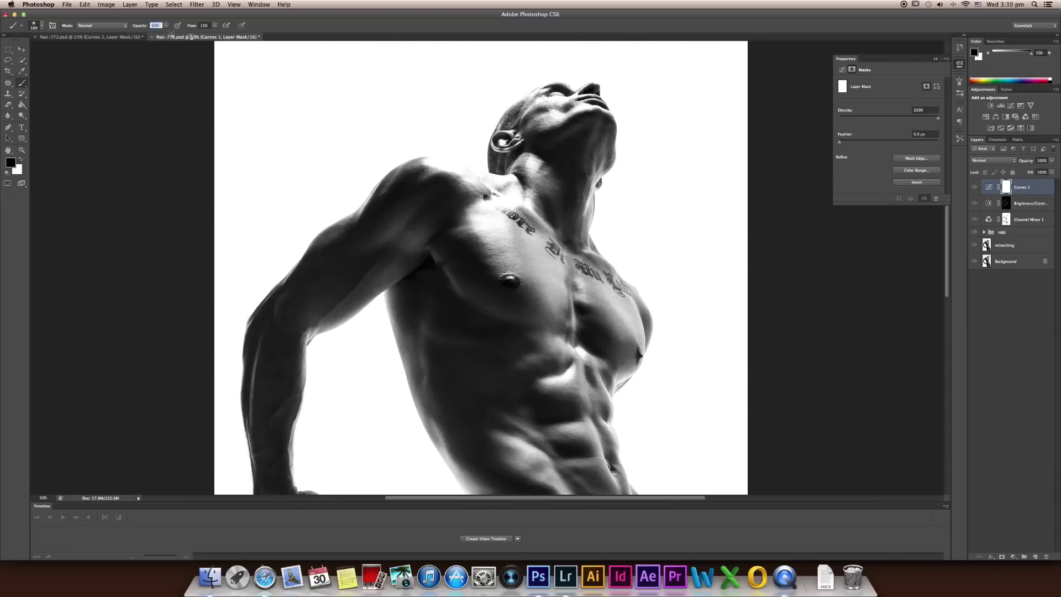
- Mask the Curves effect off the side of the neck by painting black with an enlarged brush
{"action": "key", "text": "bracketright"}
{"action": "key", "text": "bracketright"}
{"action": "key", "text": "bracketright"}
{"action": "key", "text": "bracketright"}
{"action": "key", "text": "bracketright"}
{"action": "key", "text": "bracketright"}
{"action": "key", "text": "bracketright"}
{"action": "mouse_move", "coordinate": [517, 191]}
{"action": "left_mouse_down"}
{"action": "mouse_move", "coordinate": [494, 212]}
{"action": "mouse_move", "coordinate": [513, 195]}
{"action": "mouse_move", "coordinate": [511, 221]}
{"action": "left_mouse_up"}
{"action": "key", "text": "bracketleft"}
{"action": "key", "text": "bracketleft"}
{"action": "key", "text": "bracketleft"}
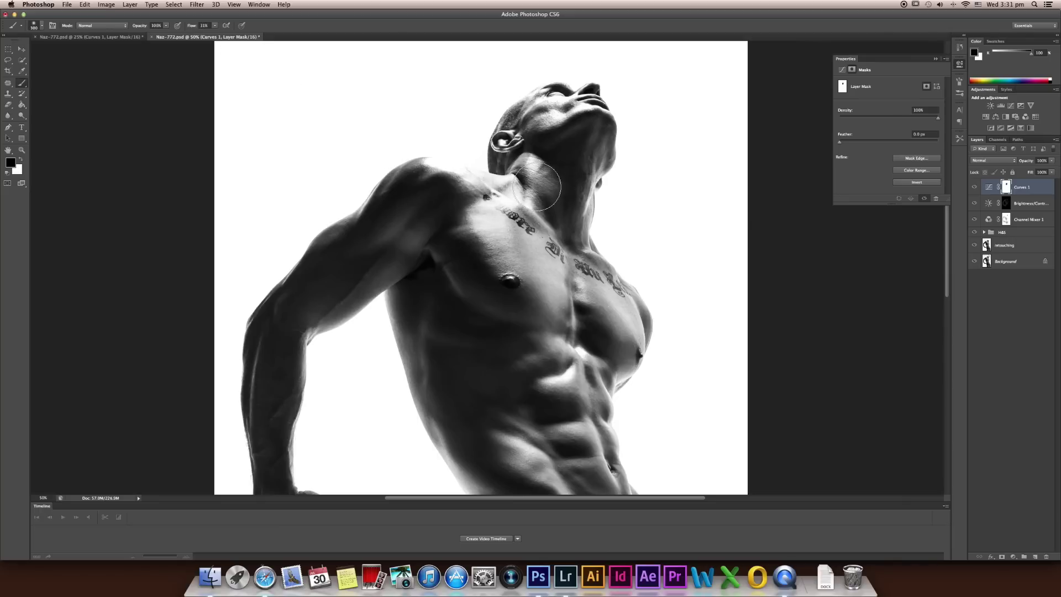
- Paint black on the Curves mask from the face down to the top of the shoulder, reducing the brush size
{"action": "mouse_move", "coordinate": [600, 98]}
{"action": "left_mouse_down"}
{"action": "mouse_move", "coordinate": [514, 94]}
{"action": "mouse_move", "coordinate": [543, 118]}
{"action": "mouse_move", "coordinate": [501, 216]}
{"action": "mouse_move", "coordinate": [498, 182]}
{"action": "mouse_move", "coordinate": [434, 163]}
{"action": "mouse_move", "coordinate": [445, 158]}
{"action": "mouse_move", "coordinate": [475, 177]}
{"action": "mouse_move", "coordinate": [450, 162]}
{"action": "mouse_move", "coordinate": [423, 166]}
{"action": "mouse_move", "coordinate": [489, 179]}
{"action": "mouse_move", "coordinate": [424, 162]}
{"action": "mouse_move", "coordinate": [474, 173]}
{"action": "left_mouse_up"}
{"action": "key", "text": "bracketleft"}
{"action": "key", "text": "bracketleft"}
{"action": "key", "text": "bracketleft"}
{"action": "key", "text": "bracketleft"}
{"action": "key", "text": "bracketright"}
{"action": "key", "text": "bracketleft"}
{"action": "key", "text": "bracketleft"}
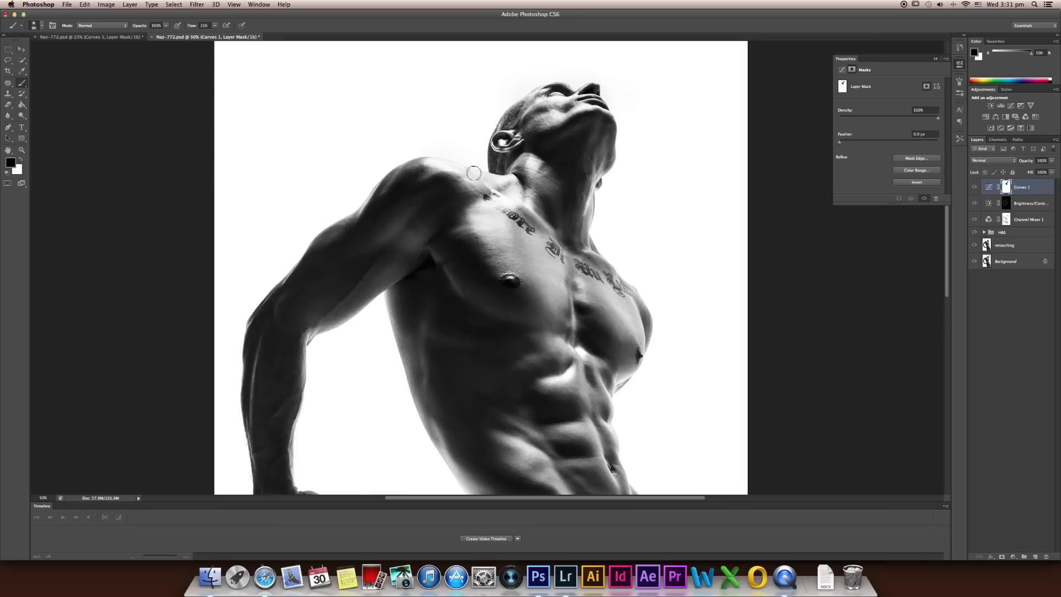
- Toggle the Curves layer off and on to check the masked face, neck and shoulder
{"action": "left_click", "coordinate": [975, 188]}
{"action": "left_click", "coordinate": [975, 187]}
{"action": "left_click", "coordinate": [975, 188]}
{"action": "left_click", "coordinate": [975, 189]}
{"action": "left_click", "coordinate": [976, 189]}
{"action": "left_click", "coordinate": [977, 189]}
- Paint white on the Curves mask along the shadowed side of the torso with an enlarged, very low-opacity brush
{"action": "left_click_drag", "start_coordinate": [717, 249], "coordinate": [476, 339]}
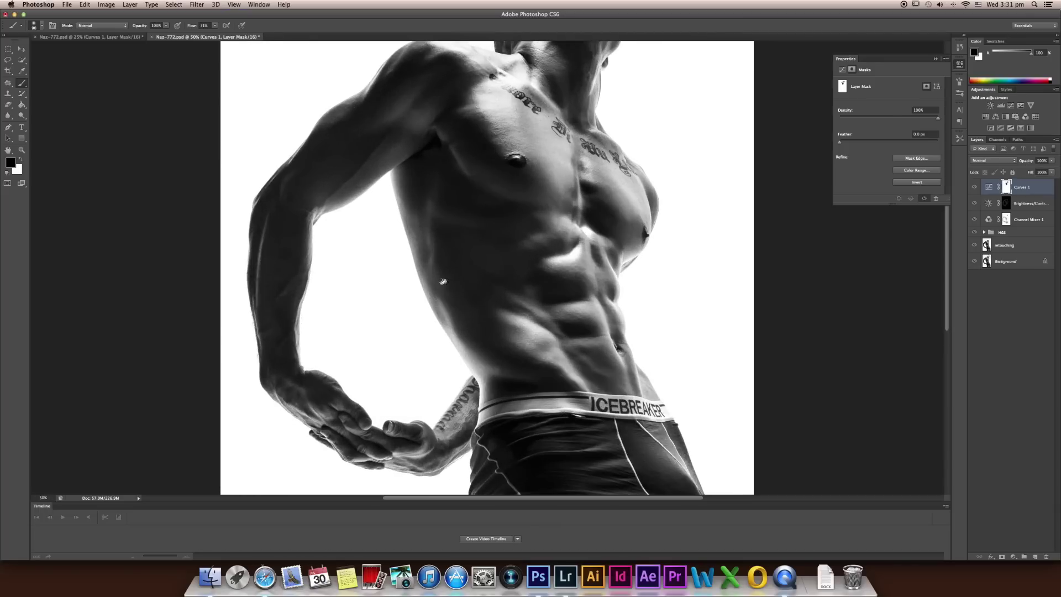
{"action": "scroll", "coordinate": [441, 286], "scroll_direction": "up", "scroll_amount": 2}
{"action": "left_click", "coordinate": [22, 161]}
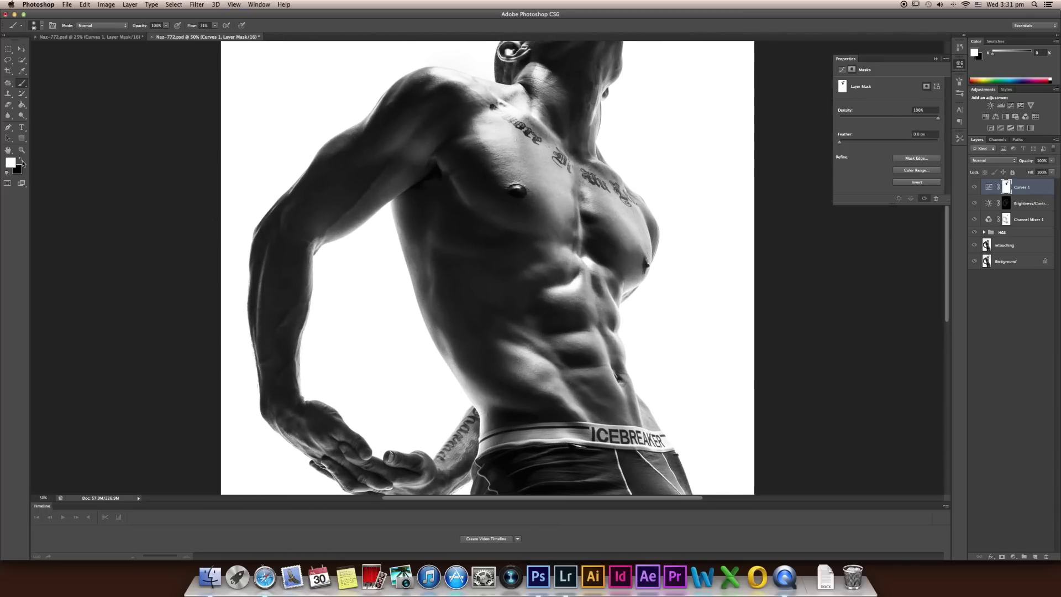
{"action": "left_click_drag", "start_coordinate": [138, 26], "coordinate": [124, 28]}
{"action": "key", "text": "bracketright"}
{"action": "key", "text": "bracketright"}
{"action": "key", "text": "bracketright"}
{"action": "mouse_move", "coordinate": [401, 242]}
{"action": "left_mouse_down"}
{"action": "mouse_move", "coordinate": [407, 296]}
{"action": "mouse_move", "coordinate": [444, 360]}
{"action": "left_mouse_up"}
{"action": "key", "text": "bracketleft"}
- Group all layers from Curves 1 down to retouching, leaving out the Background, and name the group "after"
{"action": "key", "text": "ctrl+minus"}
{"action": "key", "text": "ctrl+minus"}
{"action": "key", "text": "ctrl+minus"}
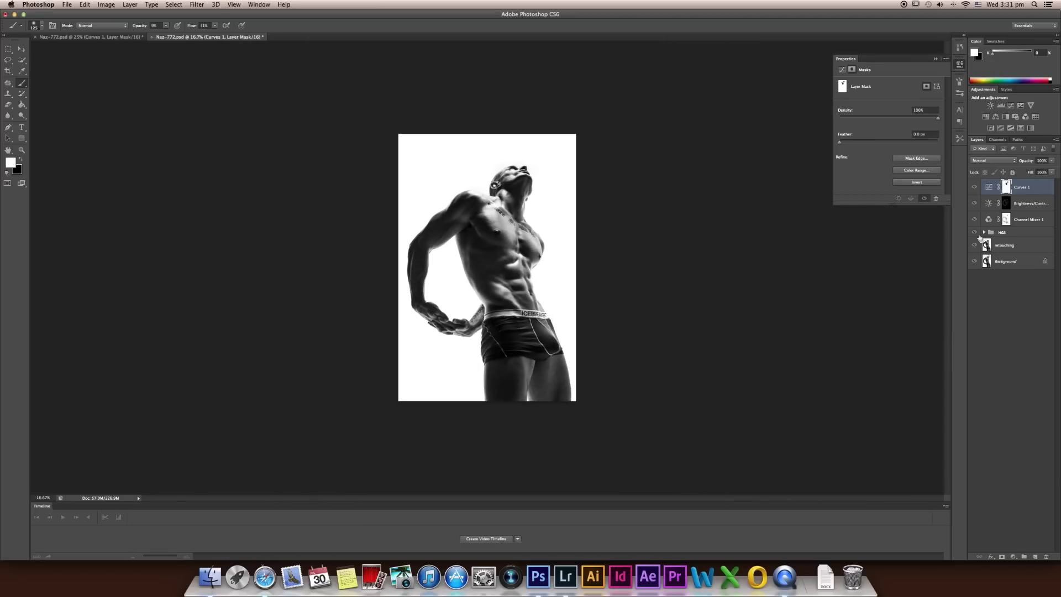
{"action": "left_click", "coordinate": [1025, 245], "text": "shift"}
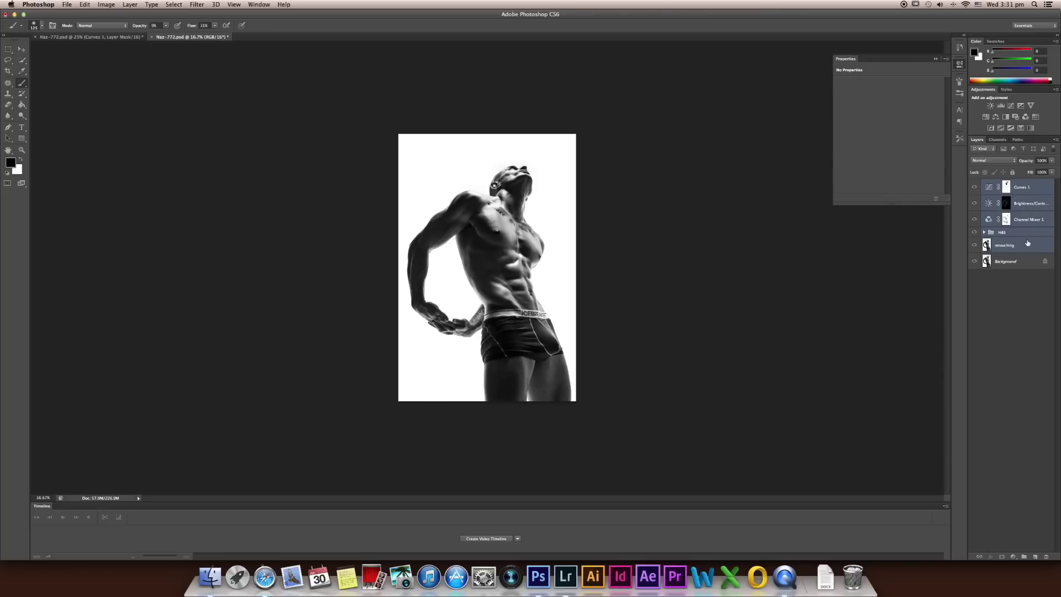
{"action": "key", "text": "super+g"}
{"action": "double_click", "coordinate": [1008, 185]}
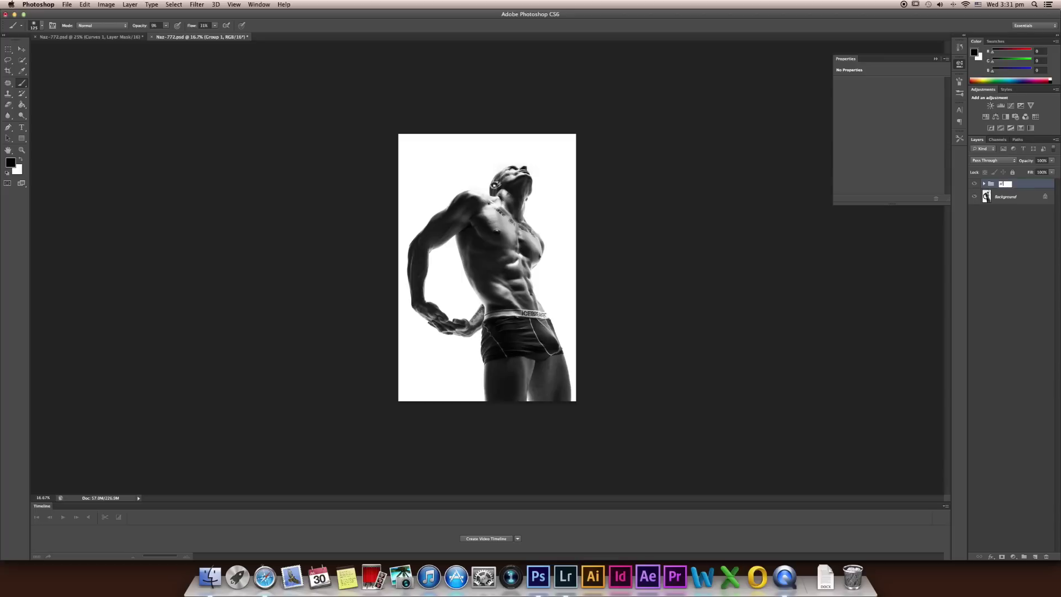
{"action": "key", "text": "Return"}
- Toggle the "after" group's visibility off and on repeatedly to compare the retouched portrait with the original
{"action": "left_click", "coordinate": [974, 185]}
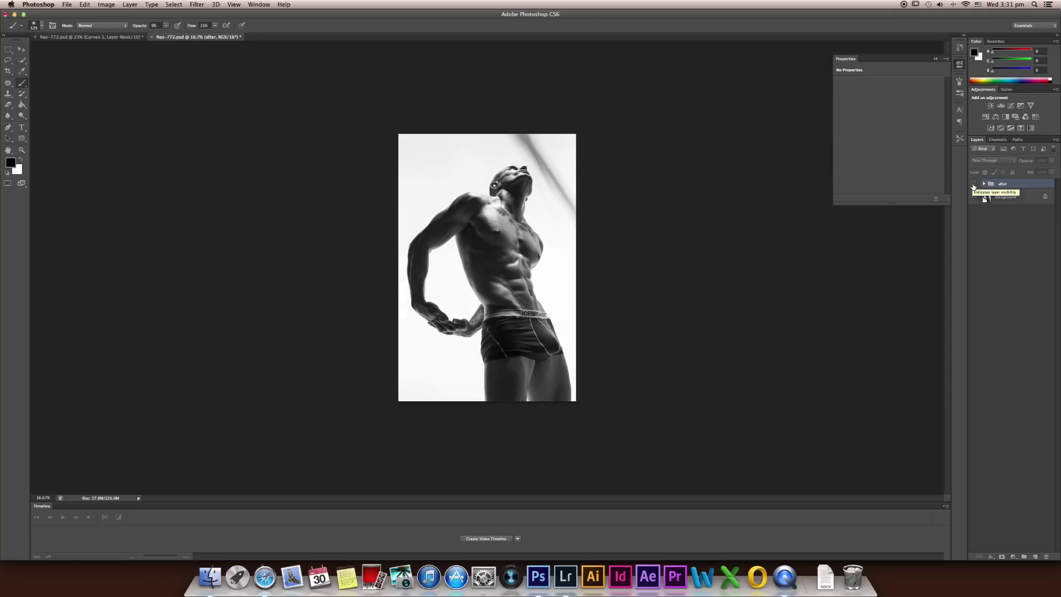
{"action": "left_click", "coordinate": [974, 185]}
{"action": "left_click", "coordinate": [974, 185]}
{"action": "left_click", "coordinate": [974, 184]}
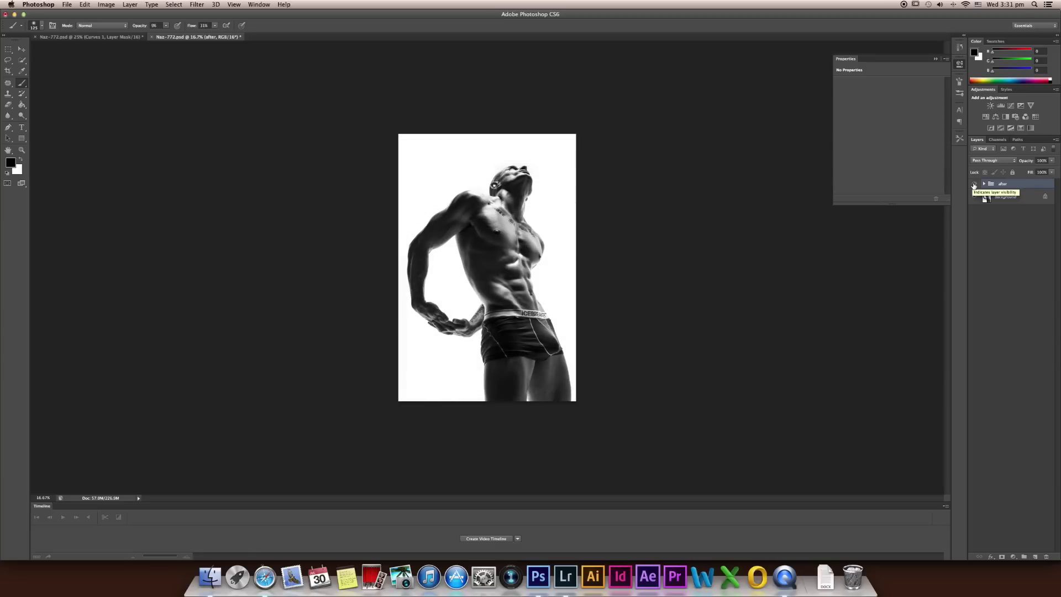
{"action": "left_click", "coordinate": [974, 185]}
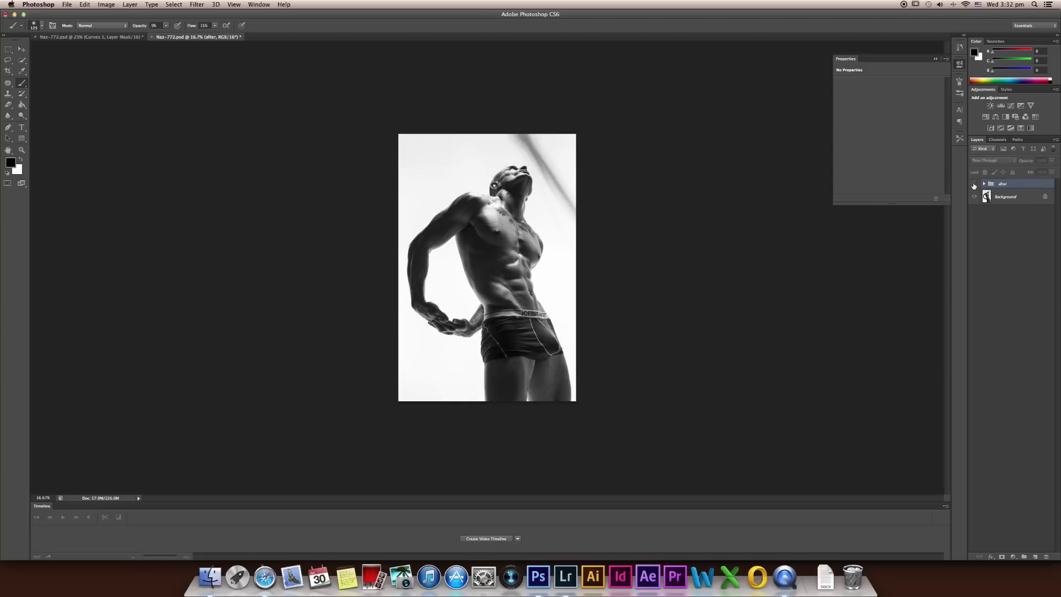
{"action": "left_click", "coordinate": [974, 185]}
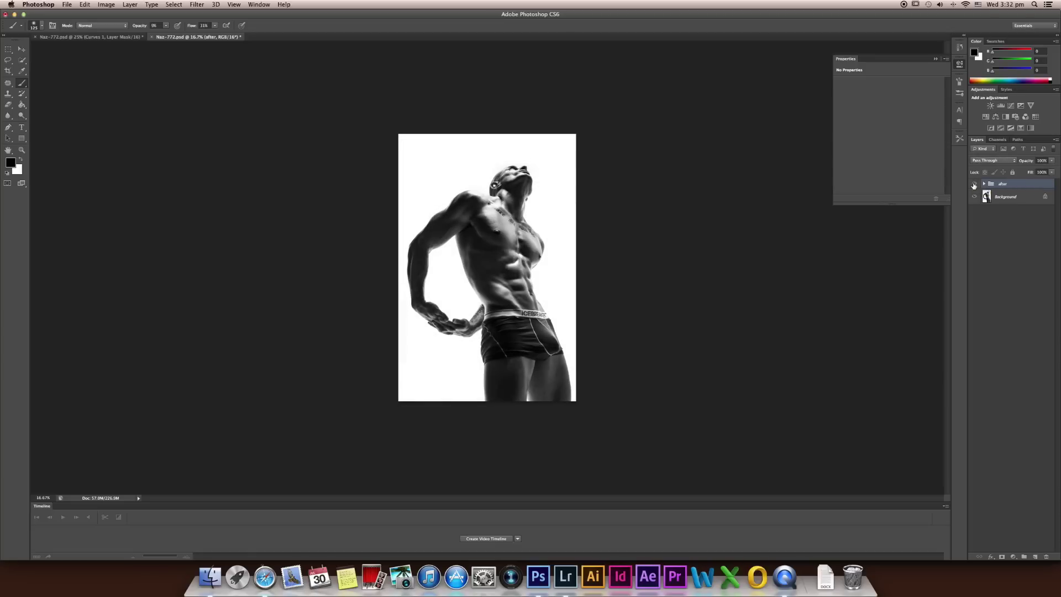